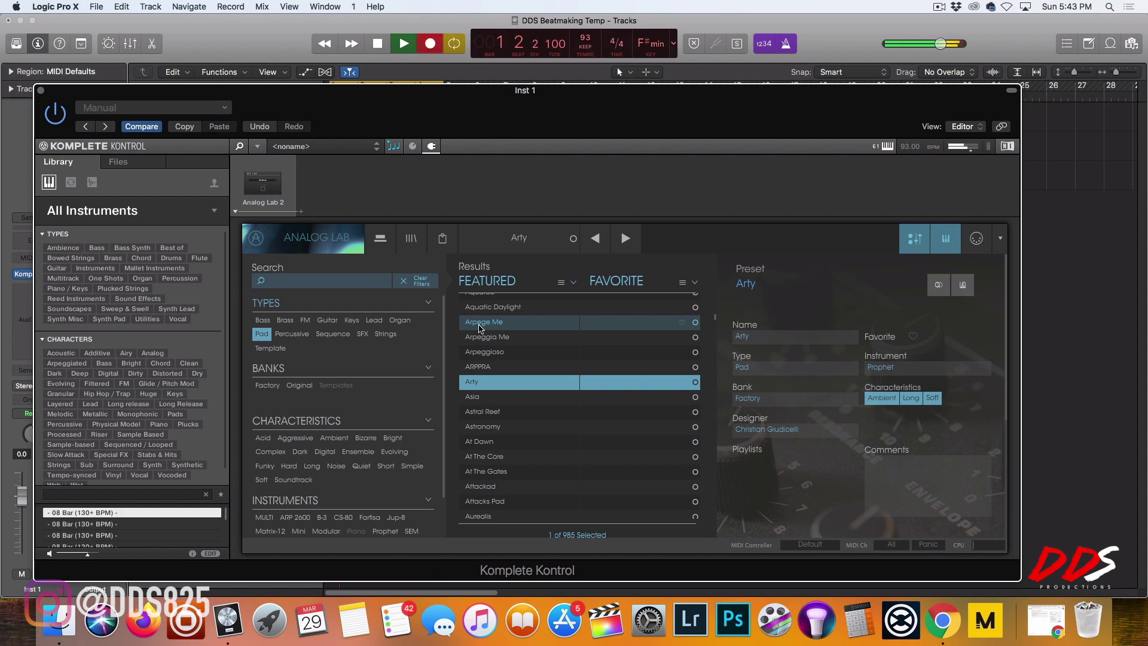
Step: End the recording on the Inst 1 track and close its Komplete Kontrol window
{"action": "key", "text": "r"}
{"action": "key", "text": "Return"}
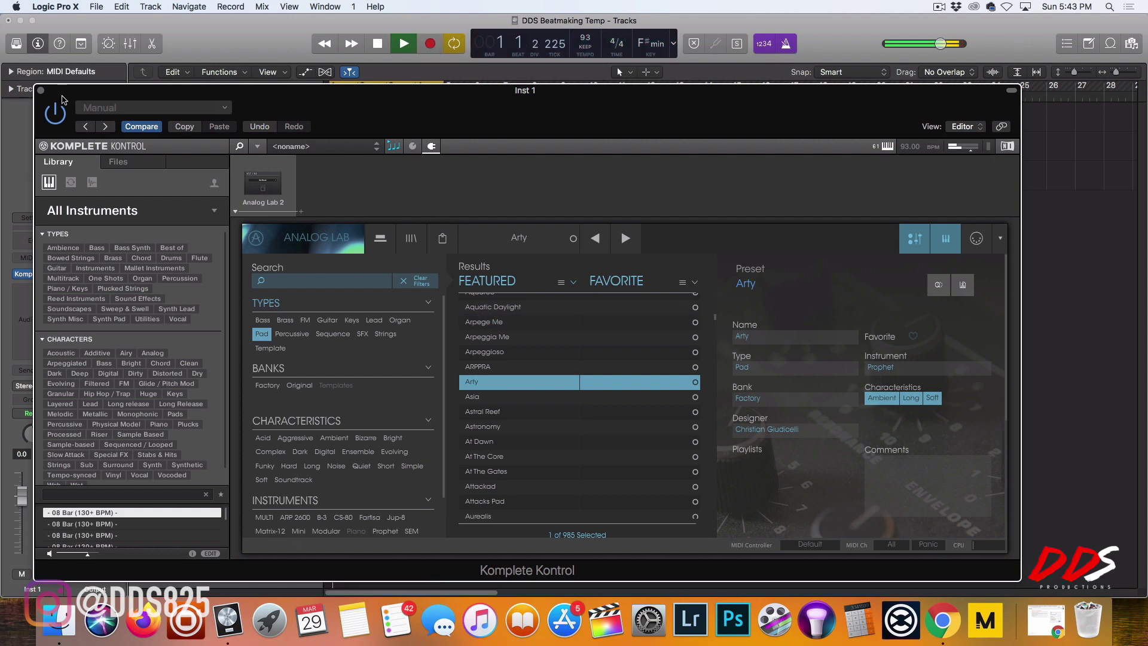
{"action": "left_click", "coordinate": [40, 89]}
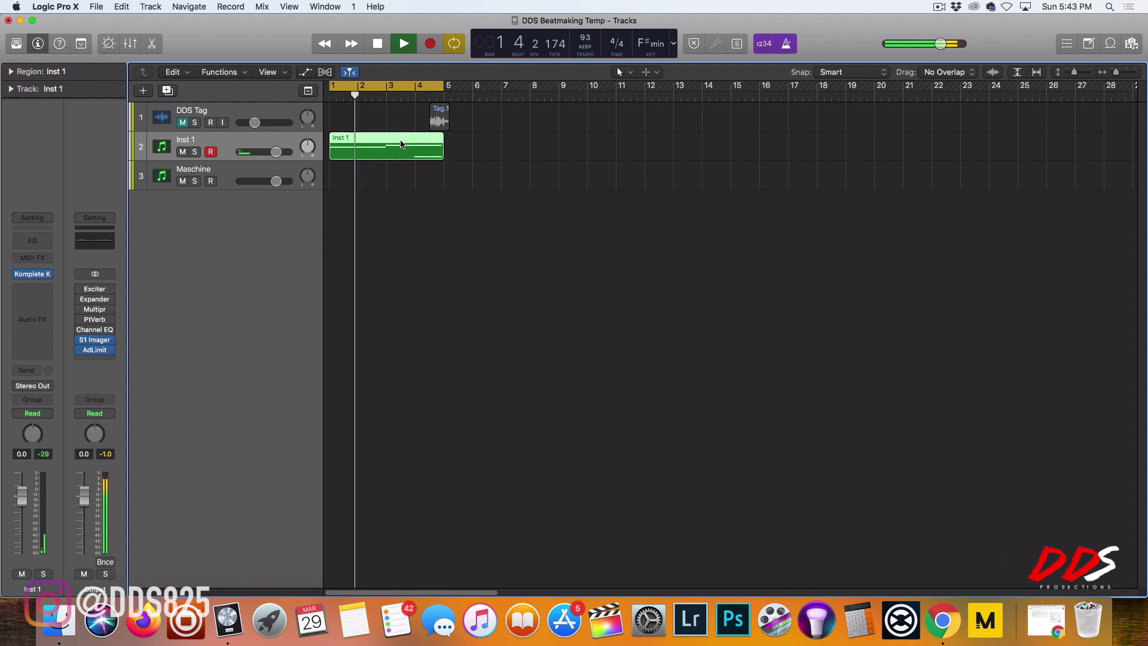
Step: Delete the stray low note near bar 4 of the Inst 1 region in the Piano Roll
{"action": "key", "text": "p"}
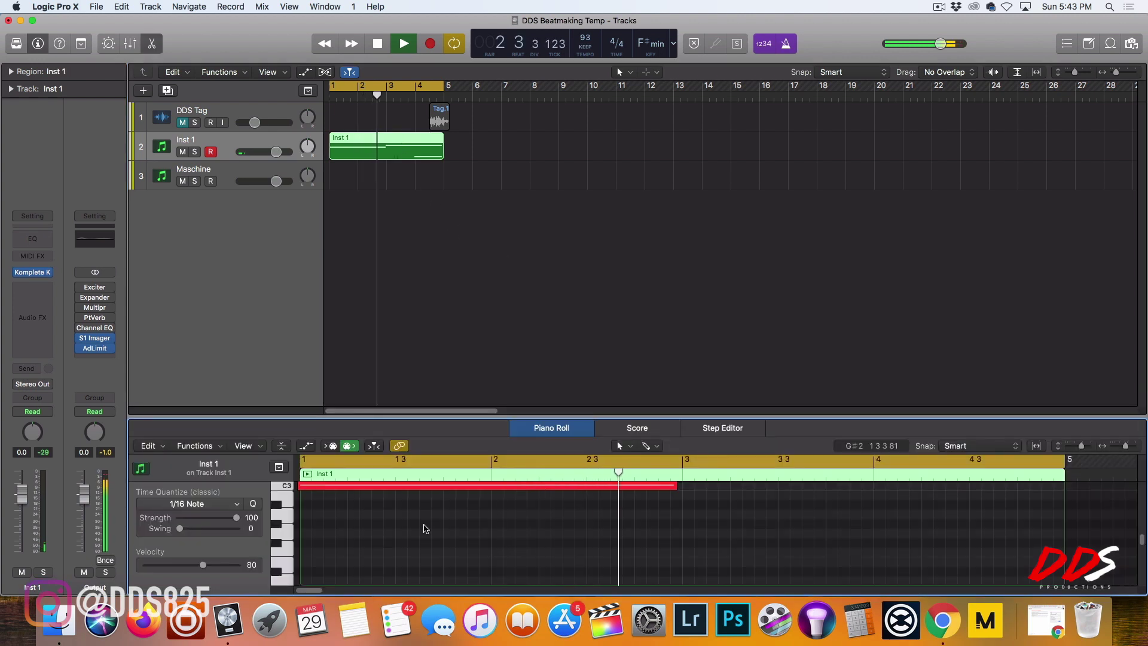
{"action": "key", "text": "super+a"}
{"action": "scroll", "coordinate": [672, 513], "scroll_direction": "up", "scroll_amount": 1}
{"action": "scroll", "coordinate": [734, 547], "scroll_direction": "down", "scroll_amount": 3}
{"action": "scroll", "coordinate": [892, 550], "scroll_direction": "down", "scroll_amount": 3}
{"action": "left_click_drag", "start_coordinate": [877, 519], "coordinate": [936, 566]}
{"action": "key", "text": "Delete"}
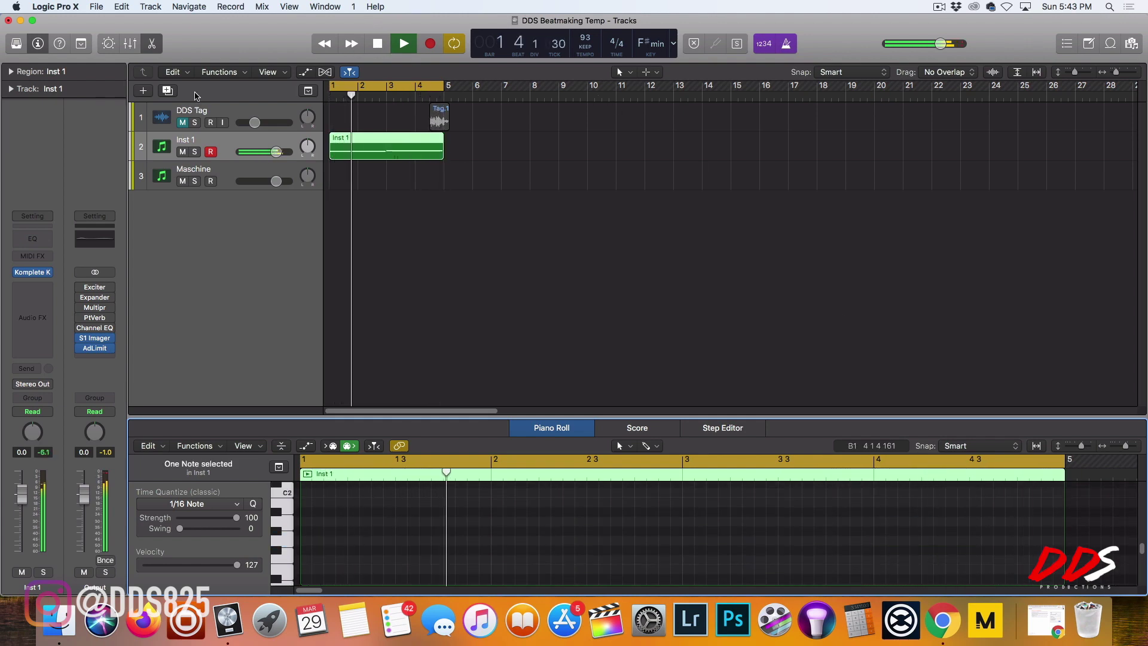
Step: Duplicate the Inst 1 track with its settings and open the new track's Komplete Kontrol instrument
{"action": "left_click", "coordinate": [166, 91]}
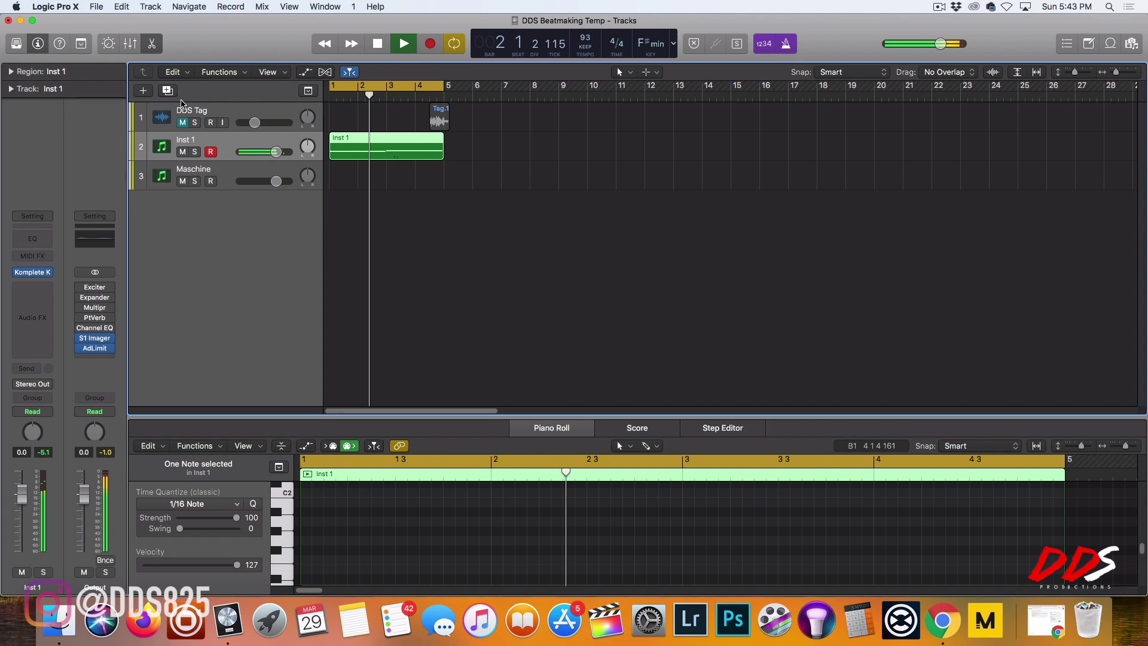
{"action": "key", "text": "super+d"}
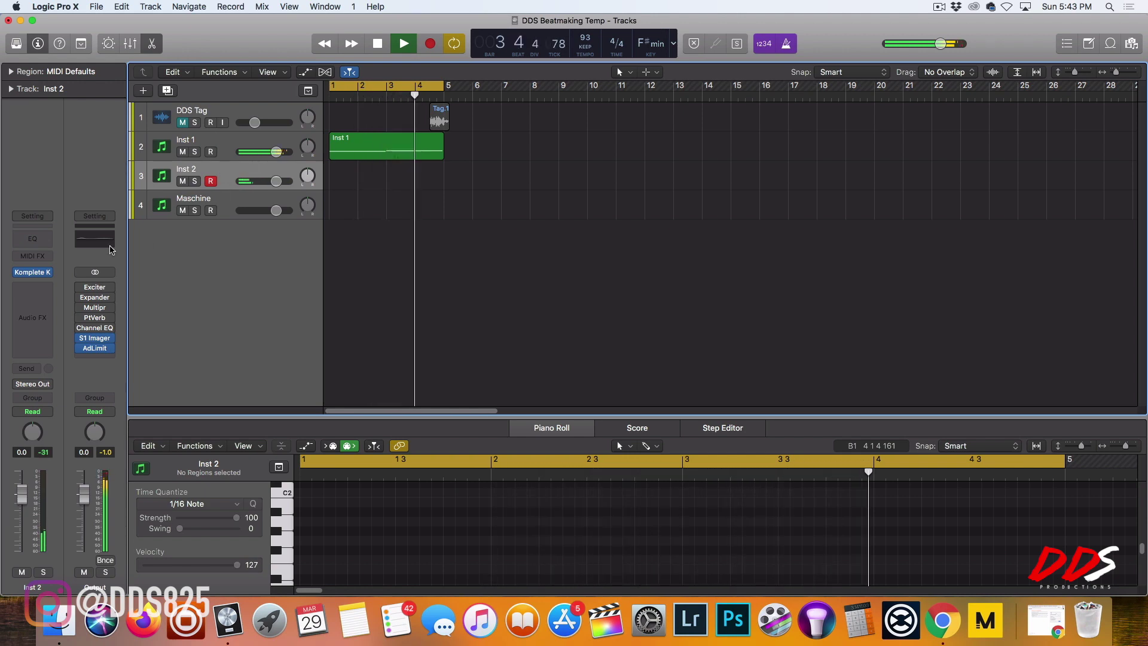
{"action": "left_click", "coordinate": [32, 272]}
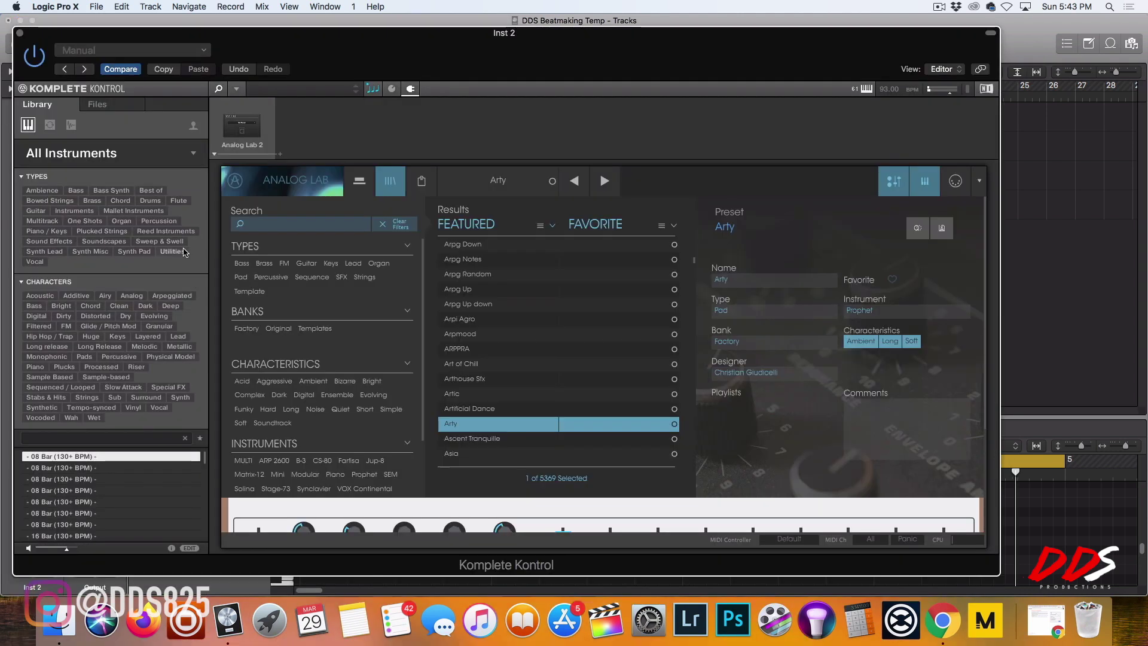
Step: Filter the Analog Lab presets to Keys and audition Strange Voices, Strummed Zither, Striano, Sweet Keys and Sustained Keys
{"action": "left_click", "coordinate": [331, 264]}
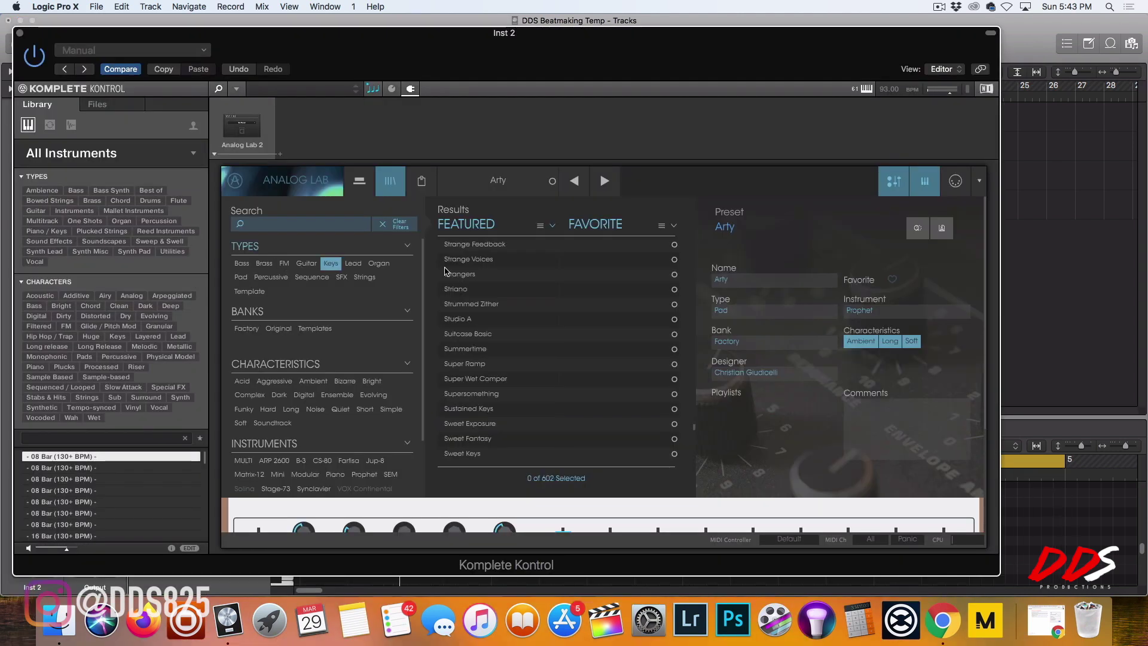
{"action": "left_click", "coordinate": [540, 266]}
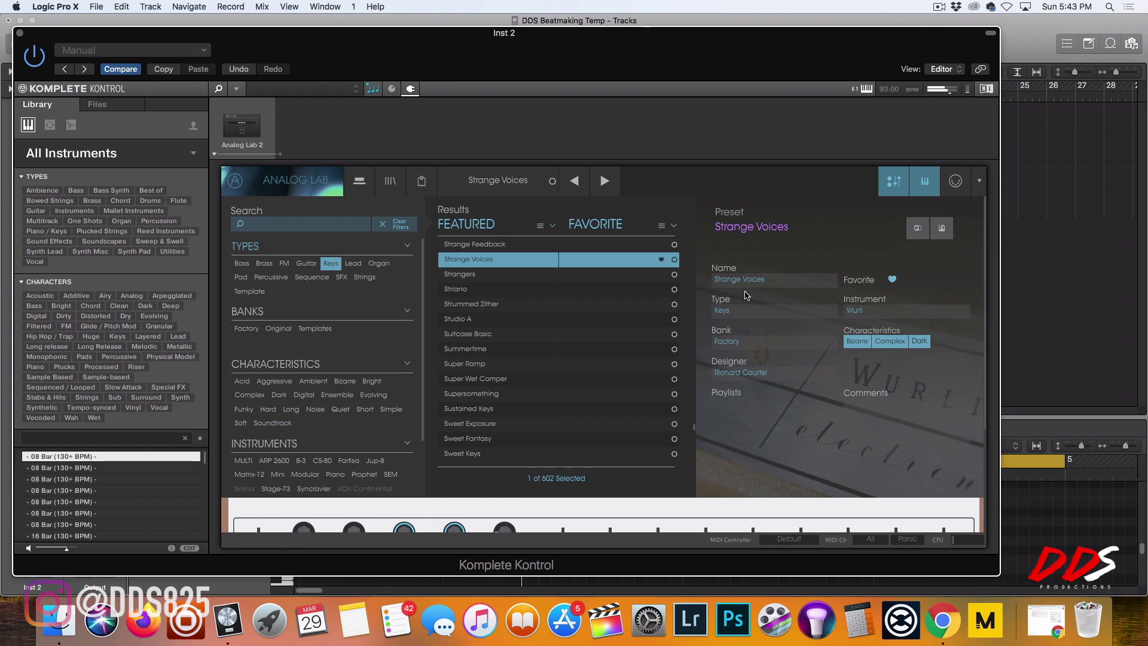
{"action": "left_click", "coordinate": [487, 312]}
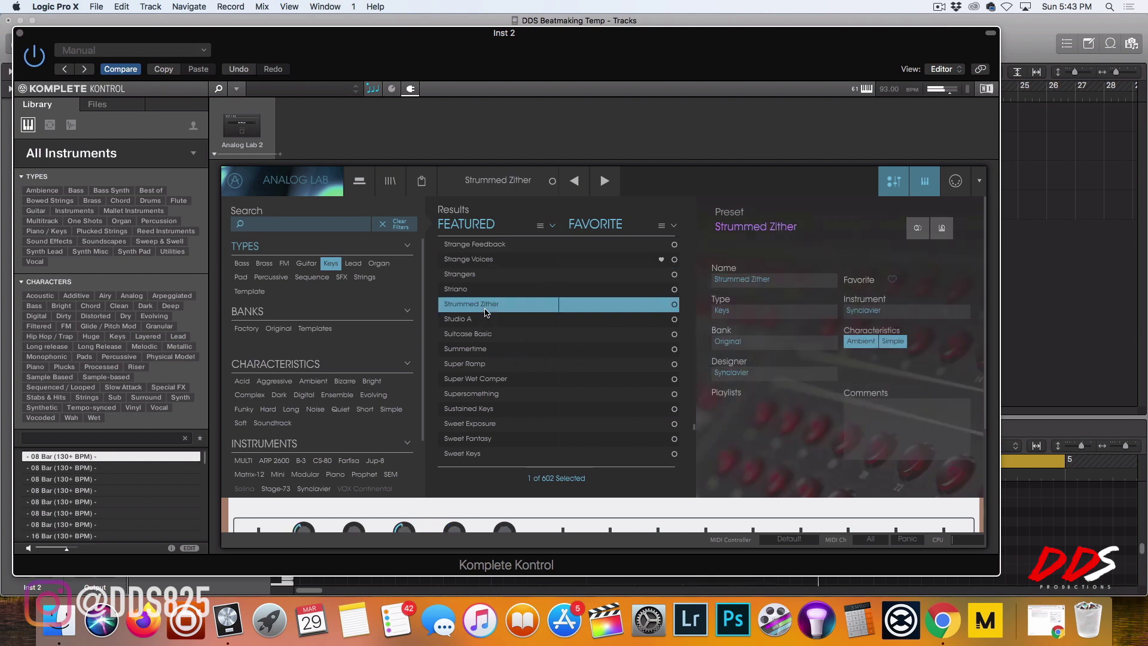
{"action": "left_click", "coordinate": [484, 296]}
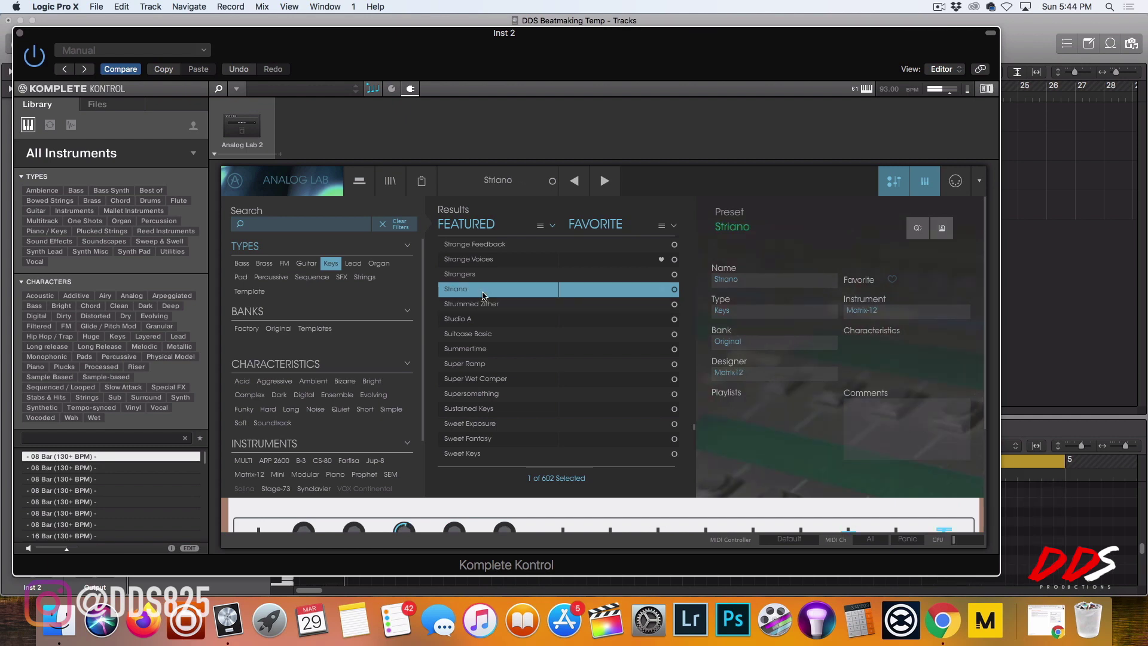
{"action": "left_click", "coordinate": [493, 453]}
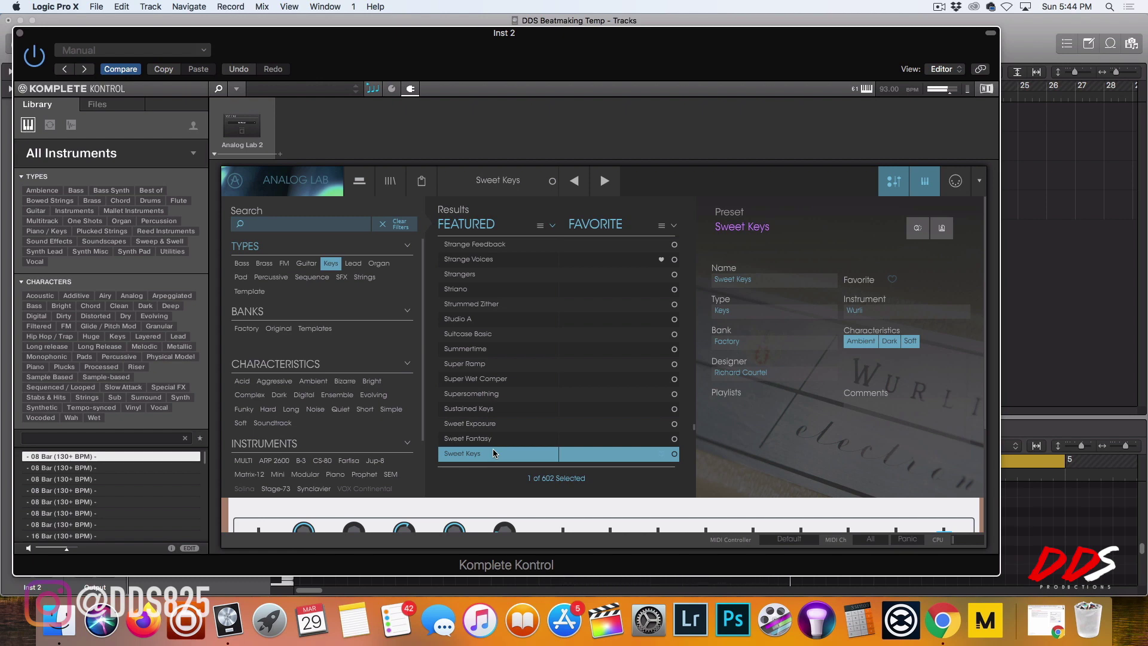
{"action": "left_click", "coordinate": [505, 411]}
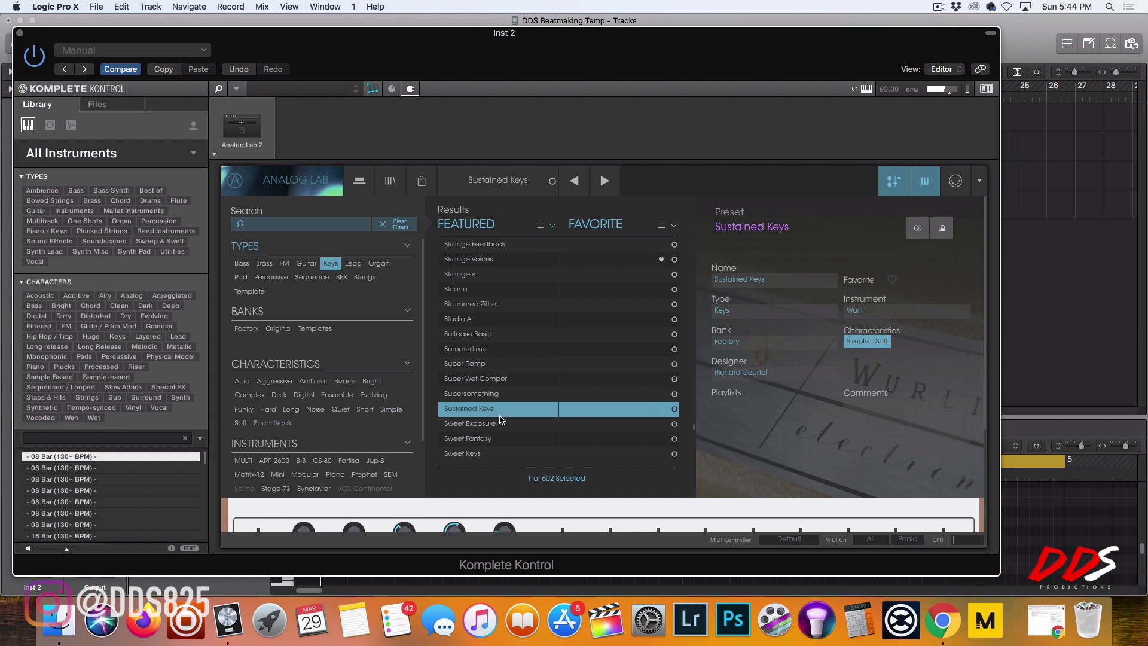
Step: Audition Sweet Snc and Sweet Keys, and load the Soft Metal Piano preset on Inst 2
{"action": "scroll", "coordinate": [507, 418], "scroll_direction": "down", "scroll_amount": 5}
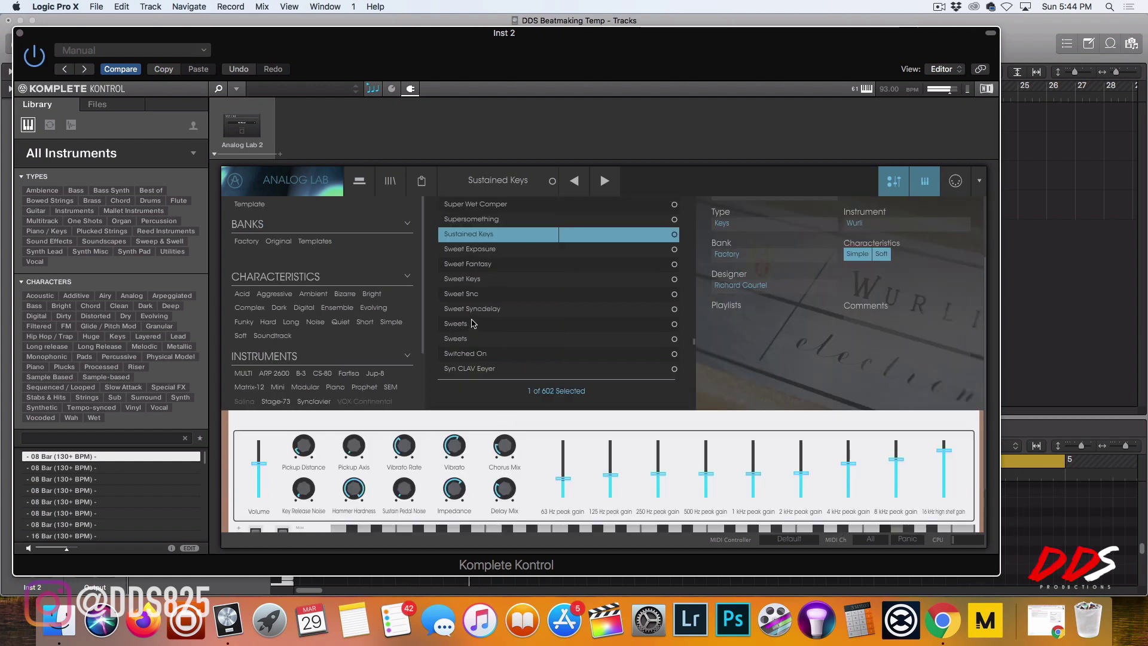
{"action": "left_click", "coordinate": [473, 295]}
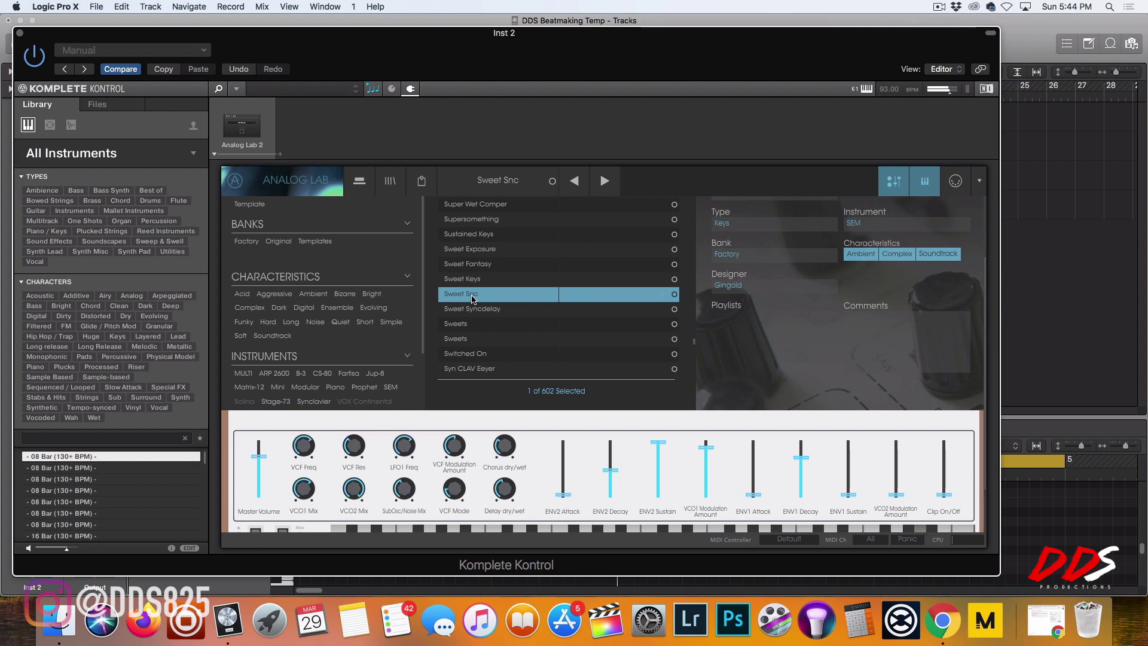
{"action": "left_click", "coordinate": [477, 281]}
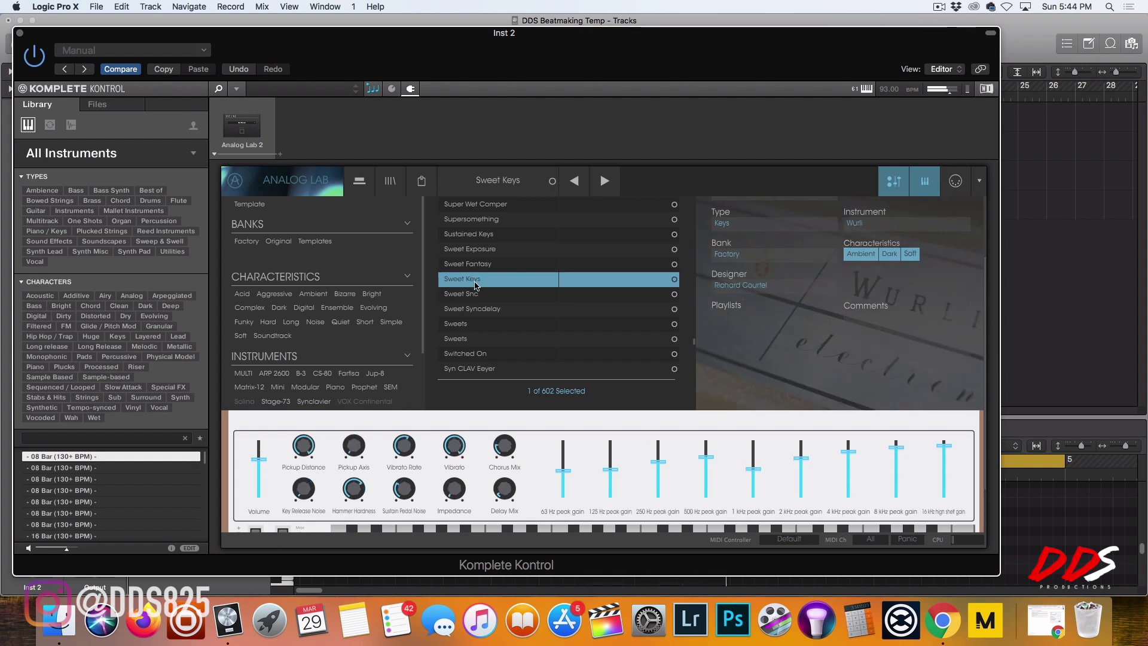
{"action": "left_click_drag", "start_coordinate": [694, 344], "coordinate": [693, 329]}
{"action": "left_click", "coordinate": [510, 287]}
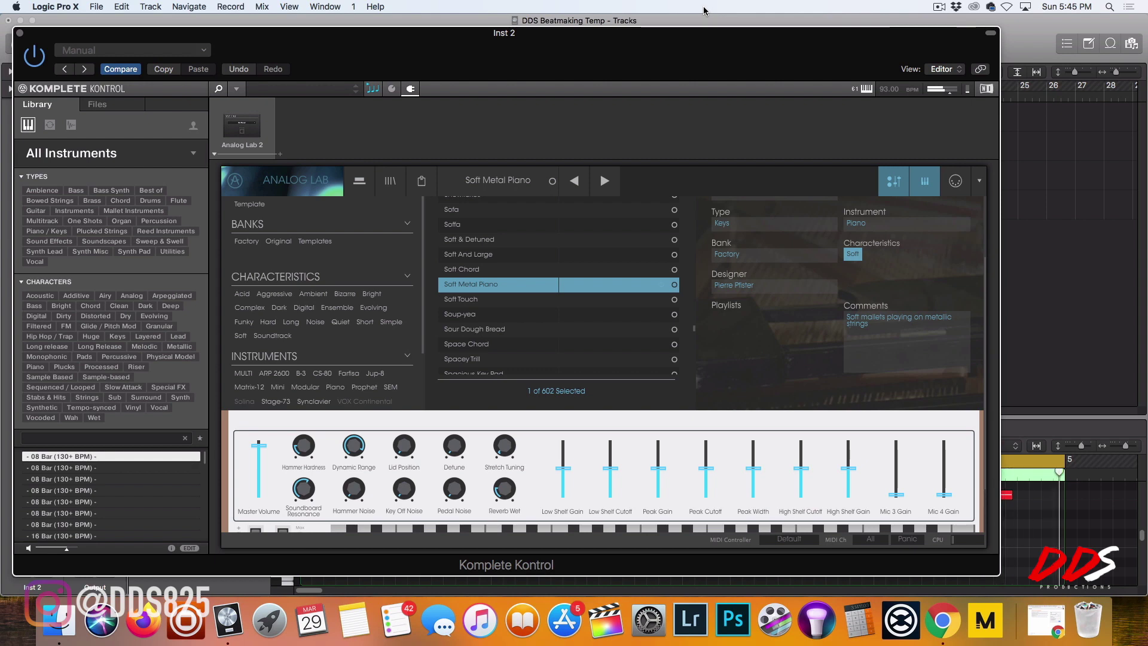
{"action": "left_click", "coordinate": [19, 34]}
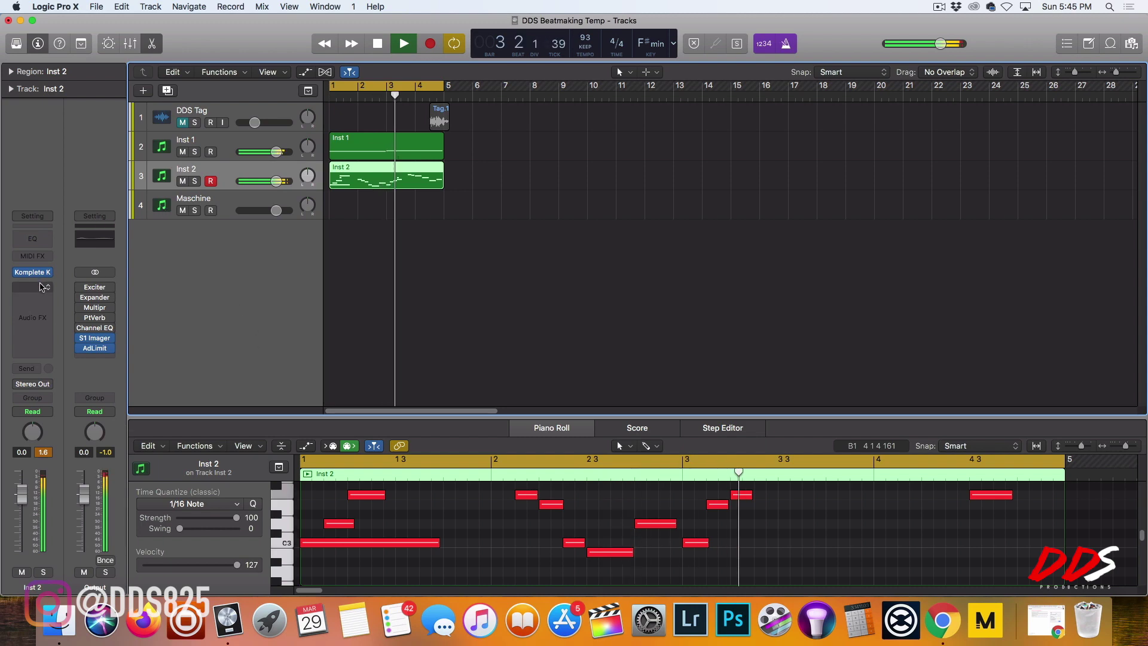
Step: Insert the HalfTime effect on the Inst 2 track and set its mix to 81%
{"action": "left_click", "coordinate": [37, 328]}
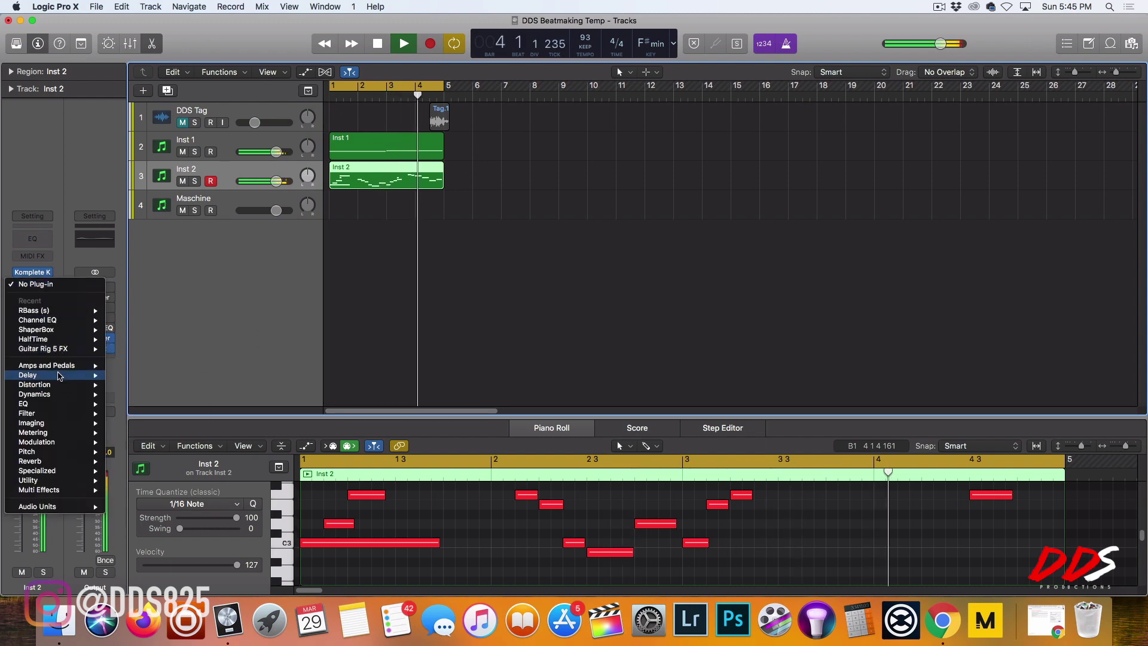
{"action": "mouse_move", "coordinate": [59, 339]}
{"action": "left_click", "coordinate": [138, 349]}
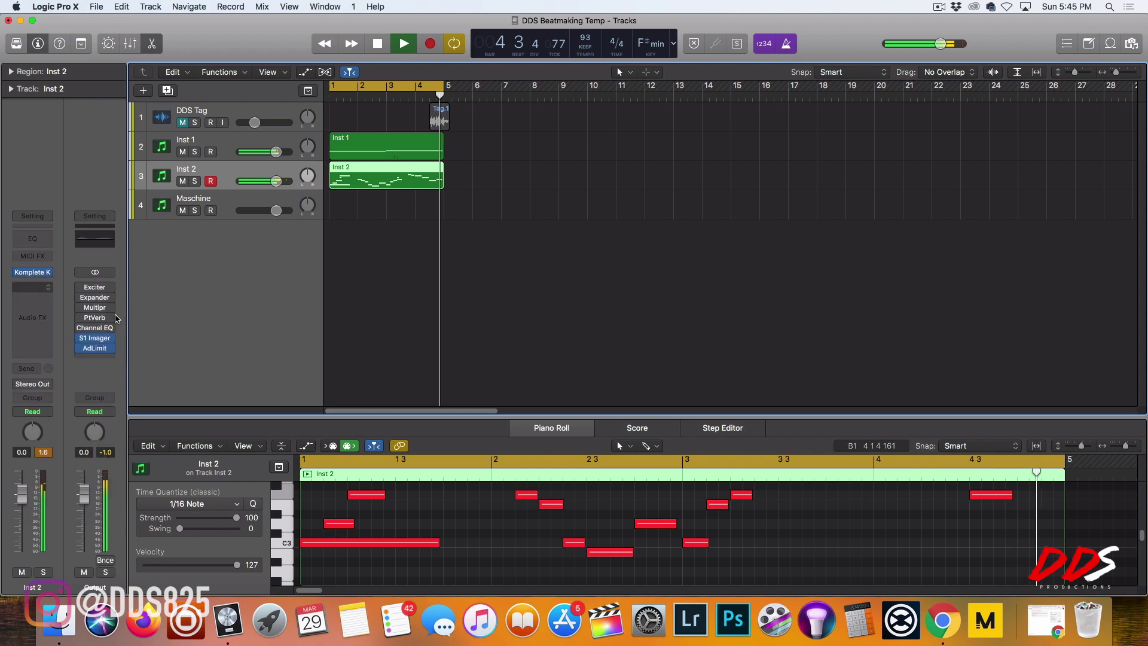
{"action": "left_click_drag", "start_coordinate": [249, 259], "coordinate": [249, 283]}
{"action": "left_click", "coordinate": [20, 33]}
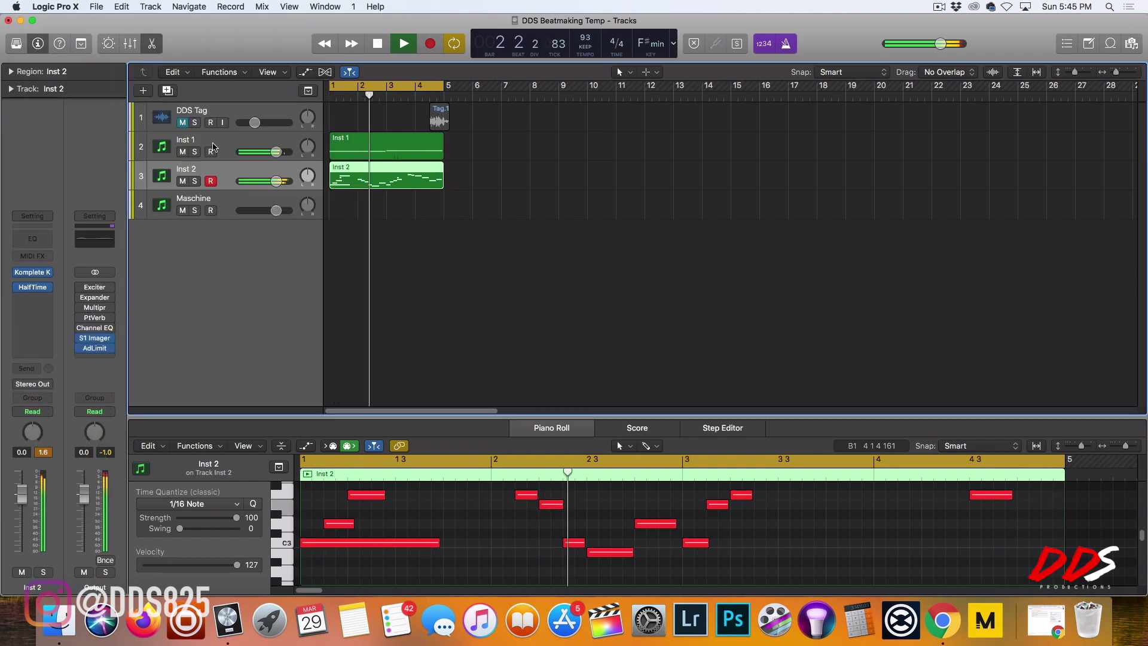
Step: Raise the lower band limit of HalfTime on the Inst 2 track to 256 Hz
{"action": "left_click", "coordinate": [212, 207]}
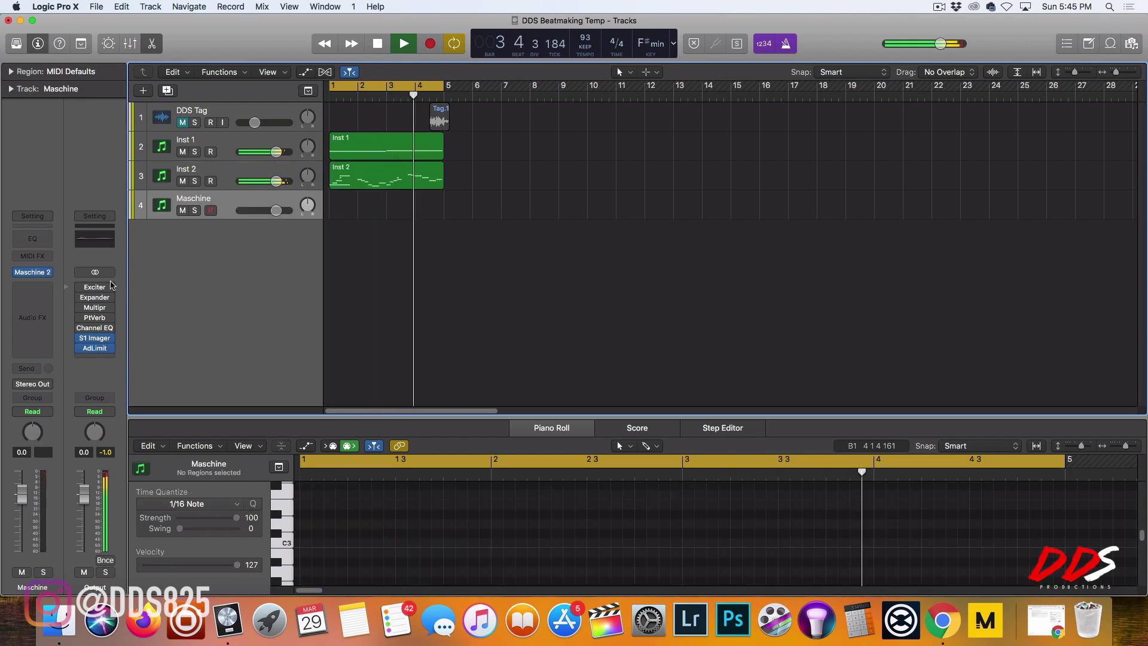
{"action": "left_click", "coordinate": [219, 171]}
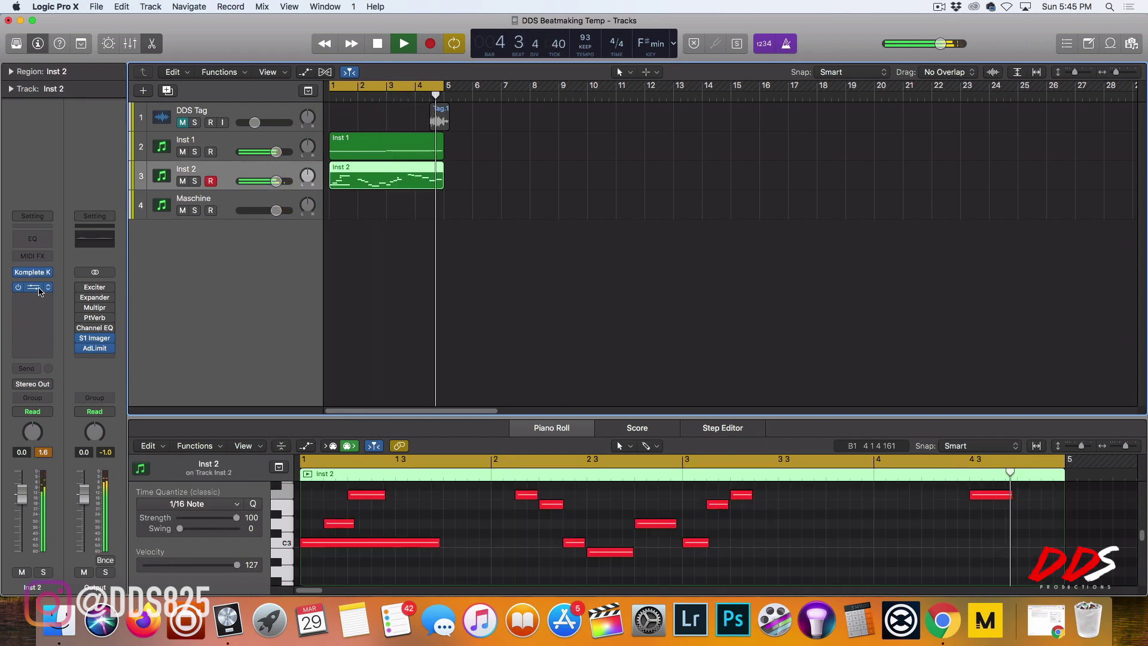
{"action": "left_click", "coordinate": [34, 292]}
{"action": "left_click_drag", "start_coordinate": [103, 258], "coordinate": [145, 259]}
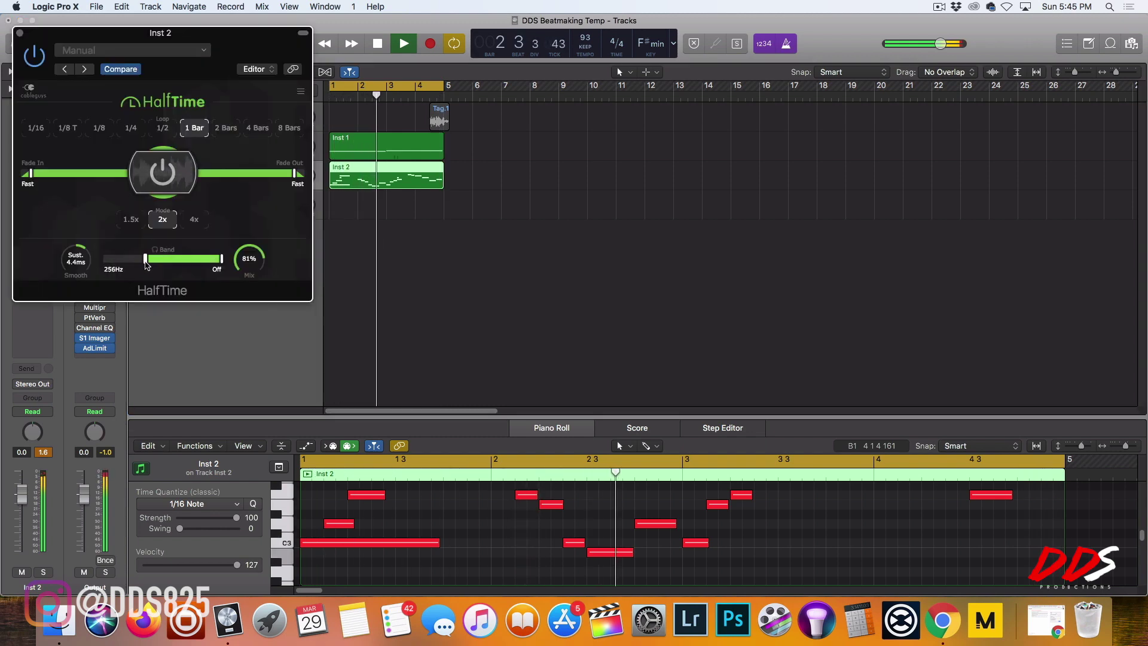
{"action": "left_click", "coordinate": [19, 33]}
Step: Load the Candy Drums kit into Maschine 2 on the Maschine track
{"action": "left_click", "coordinate": [294, 199]}
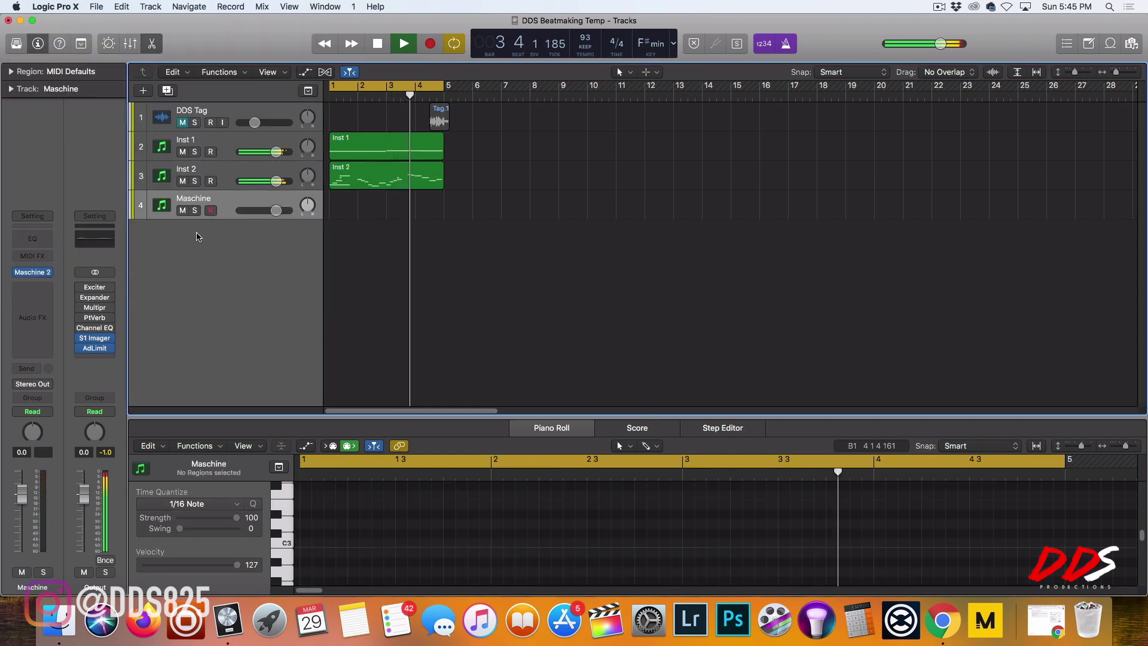
{"action": "left_click", "coordinate": [40, 273]}
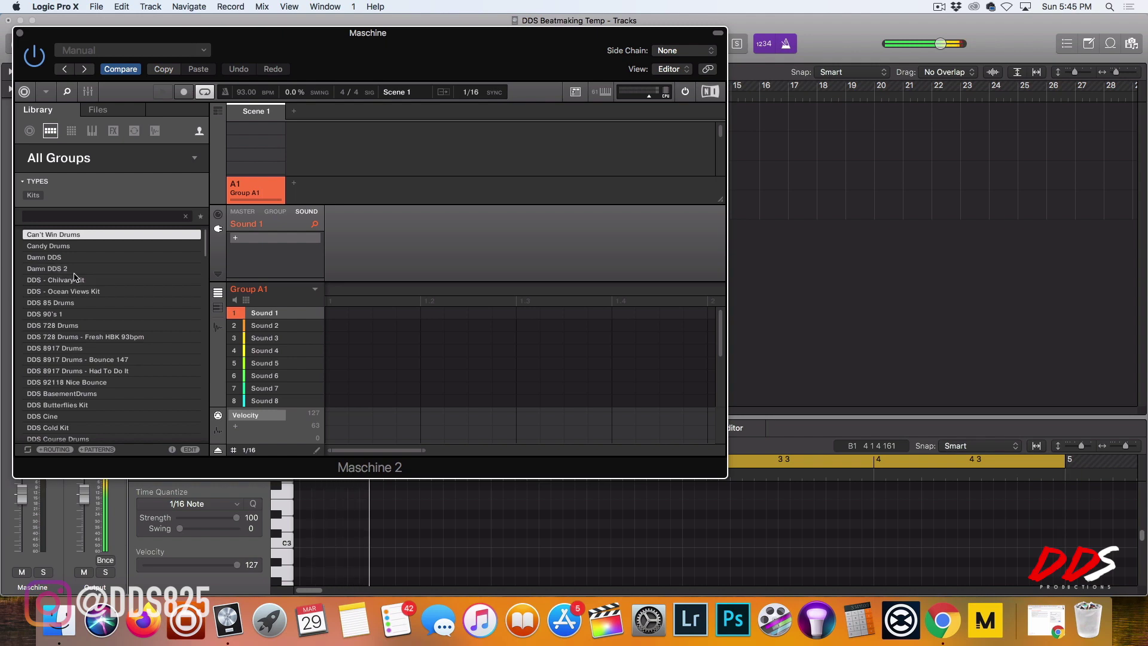
{"action": "left_click", "coordinate": [61, 247]}
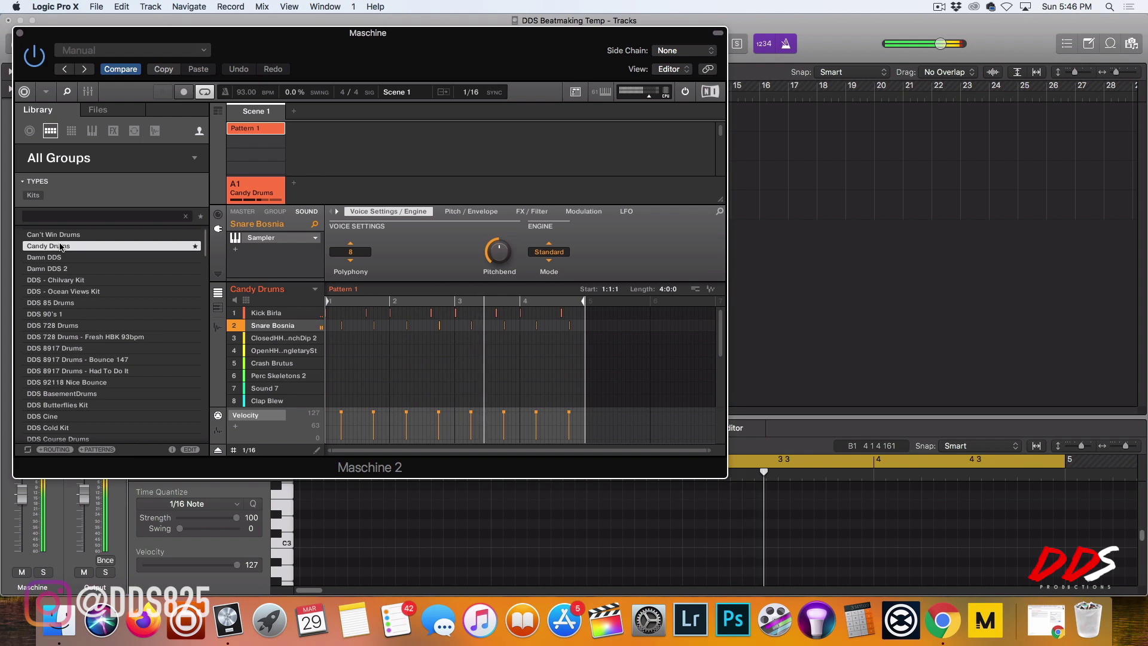
Step: Layer closed hi-hats, open hi-hats and a crash over the kick and snare in two successive duplicates of the Candy Drums pattern
{"action": "key", "text": "super+d"}
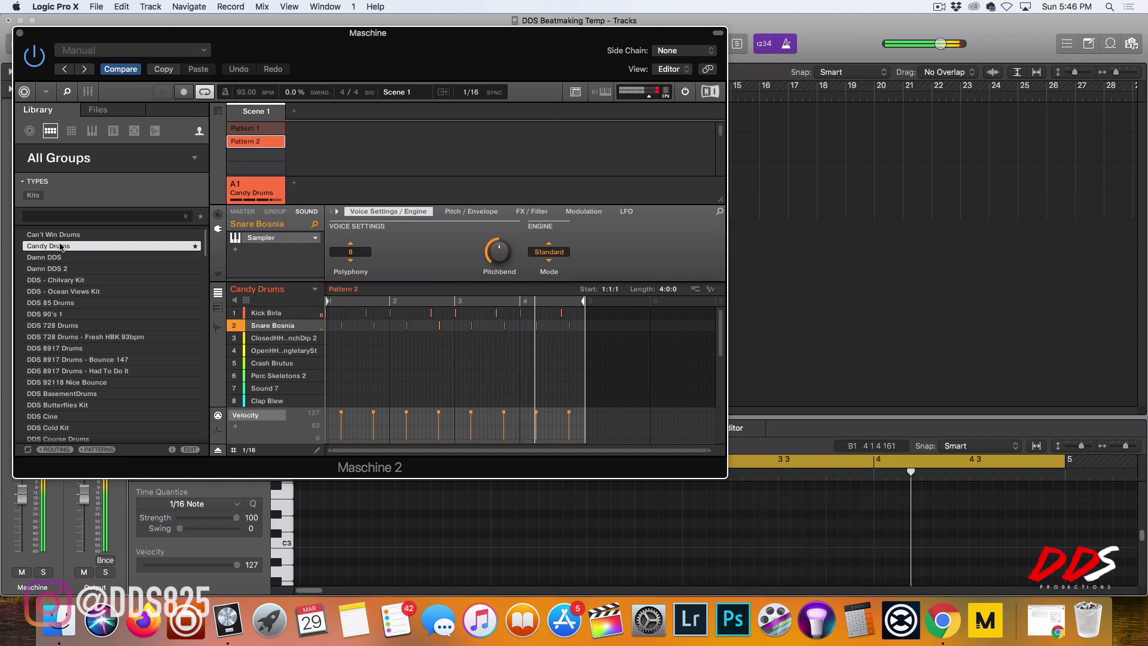
{"action": "key", "text": "r"}
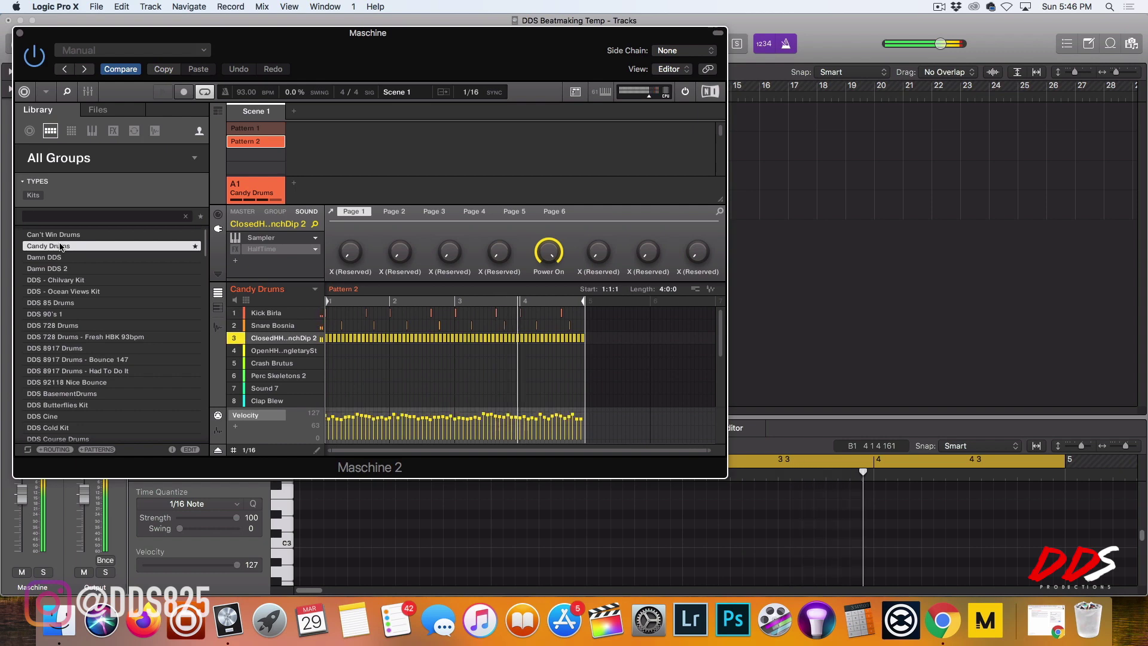
{"action": "key", "text": "super+d"}
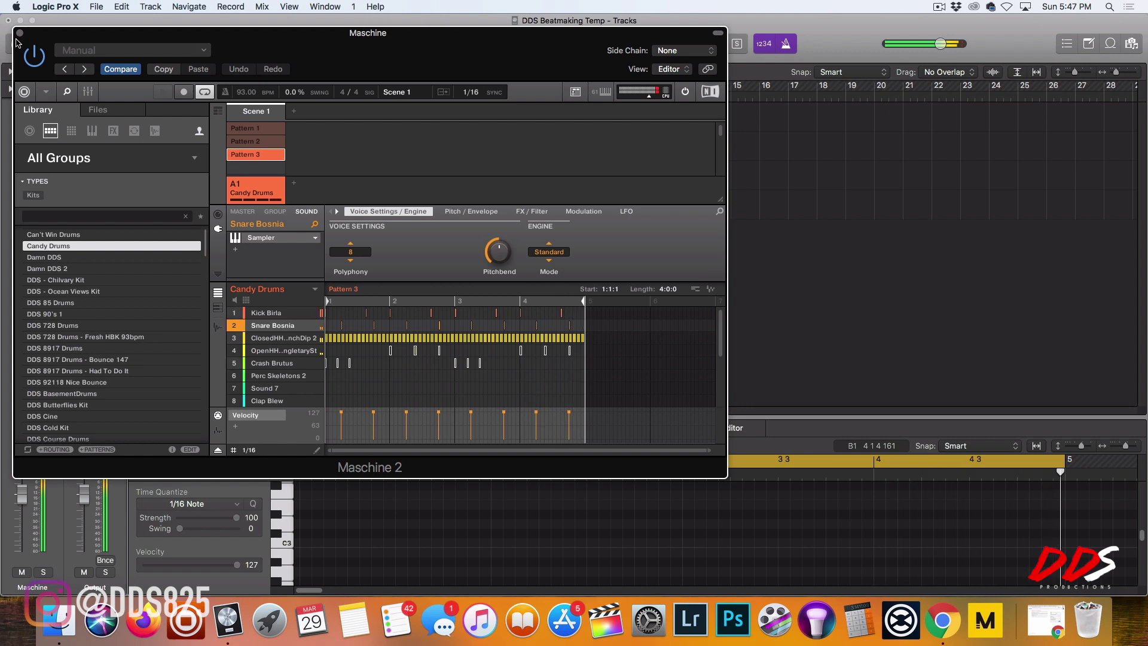
{"action": "left_click", "coordinate": [19, 33]}
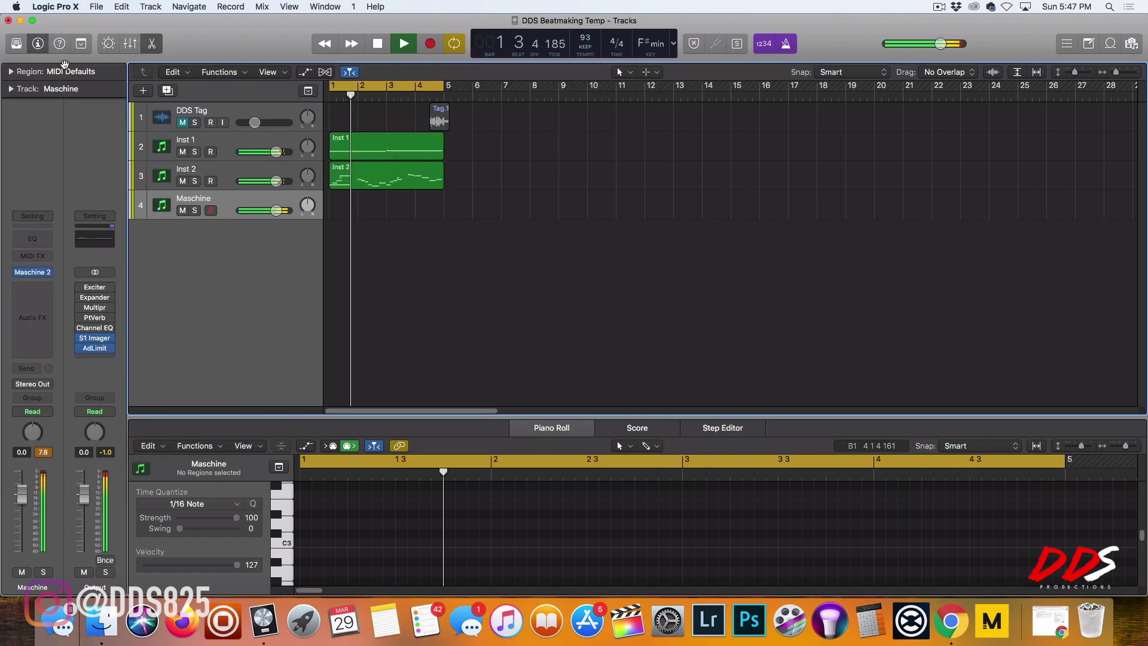
Step: Duplicate the Inst 2 track with its settings and copy the Inst 2 melody region onto the new Inst 3 track
{"action": "left_click", "coordinate": [208, 171]}
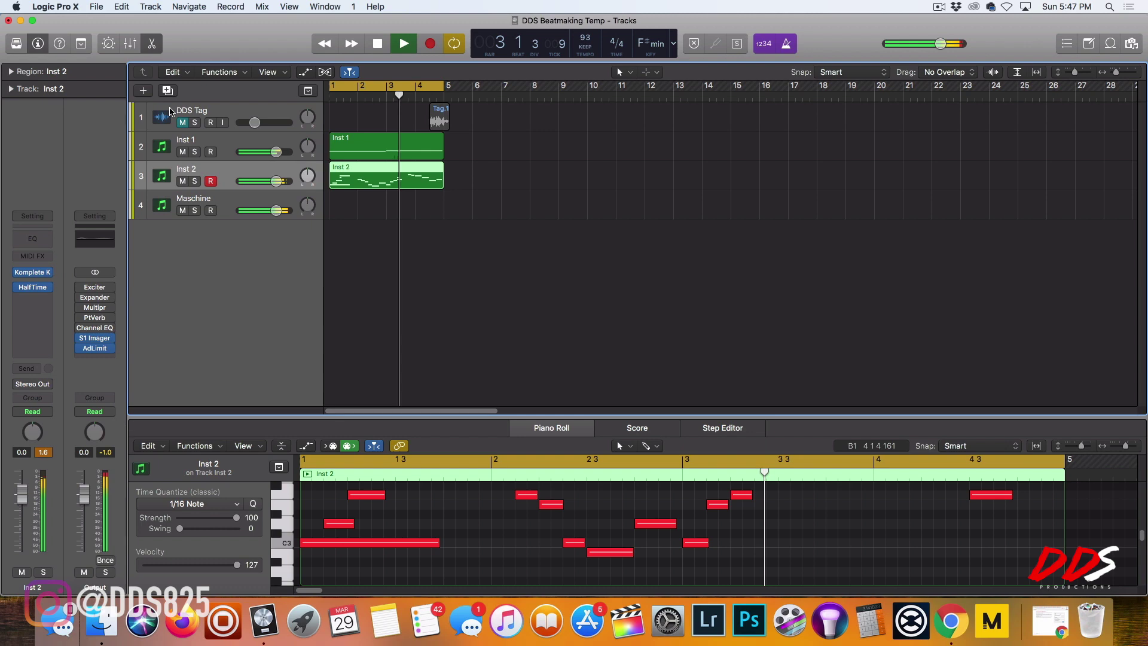
{"action": "key", "text": "super+d"}
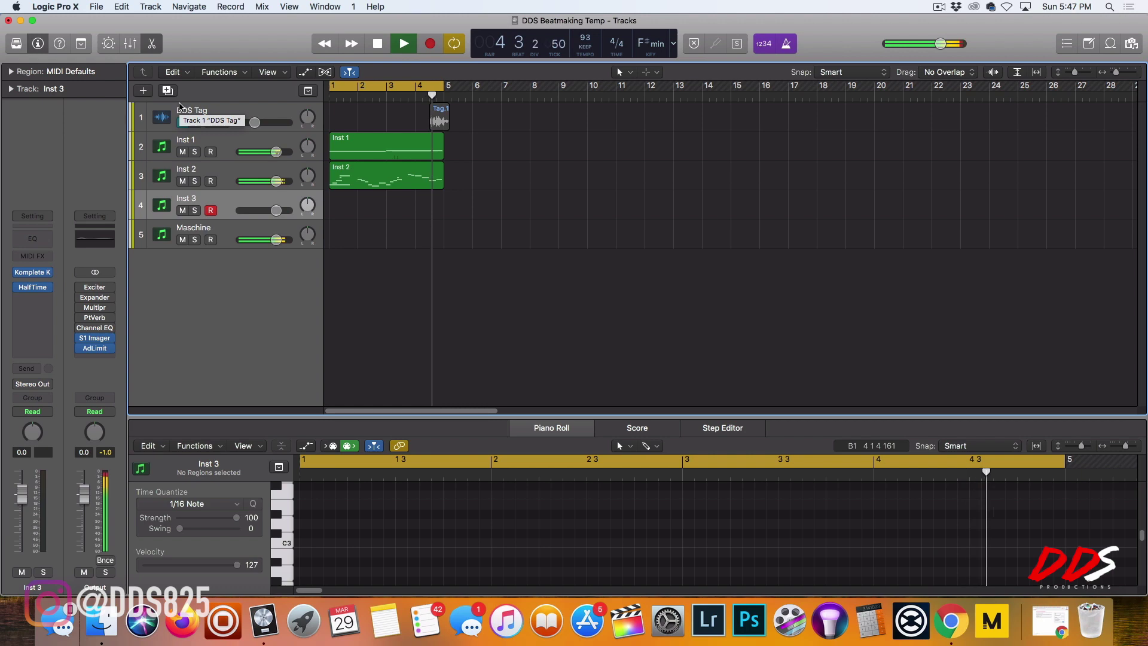
{"action": "left_click_drag", "start_coordinate": [380, 181], "coordinate": [376, 201]}
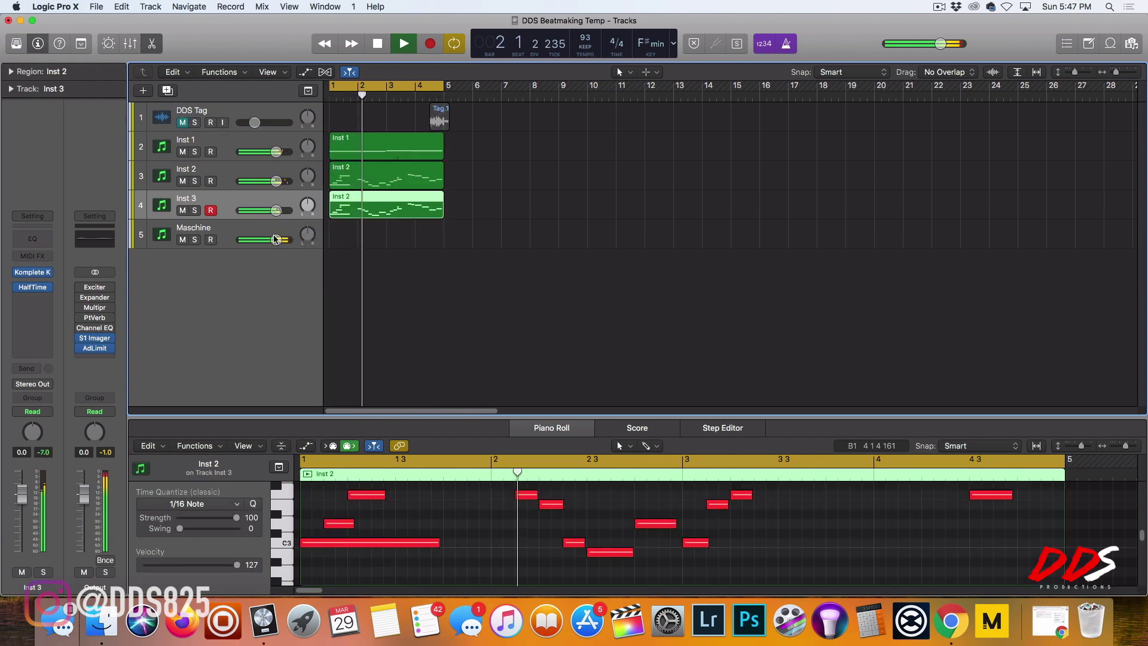
{"action": "mouse_move", "coordinate": [33, 288]}
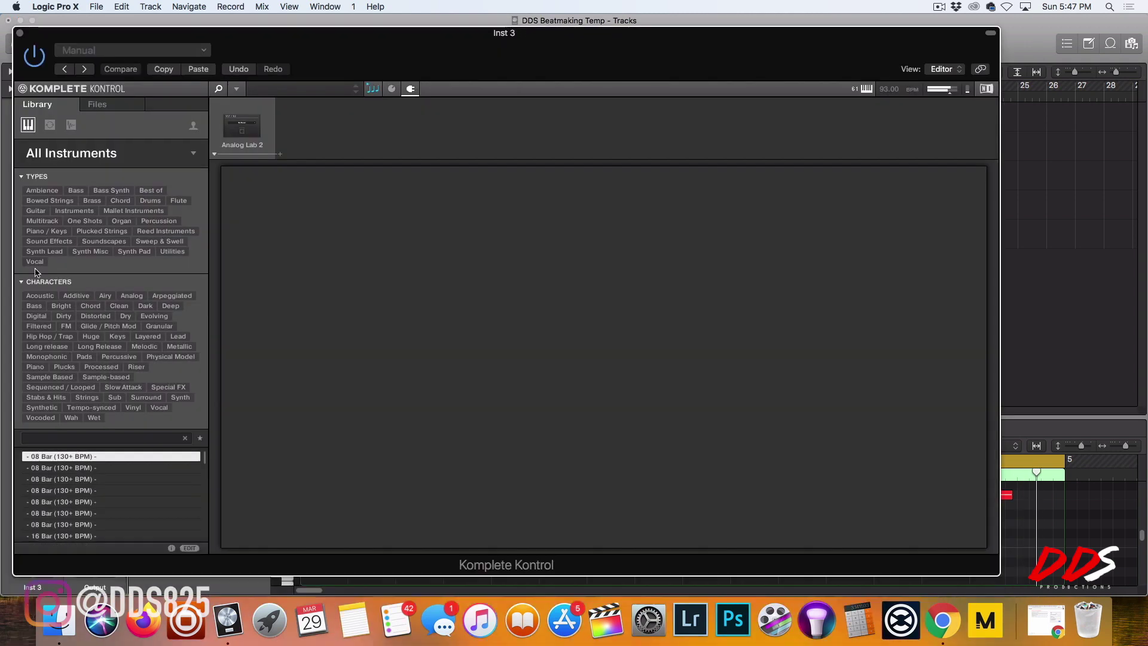
Step: Filter the Inst 3 track's Analog Lab presets by the Lead type and load the Whilstlers preset
{"action": "left_click", "coordinate": [35, 272]}
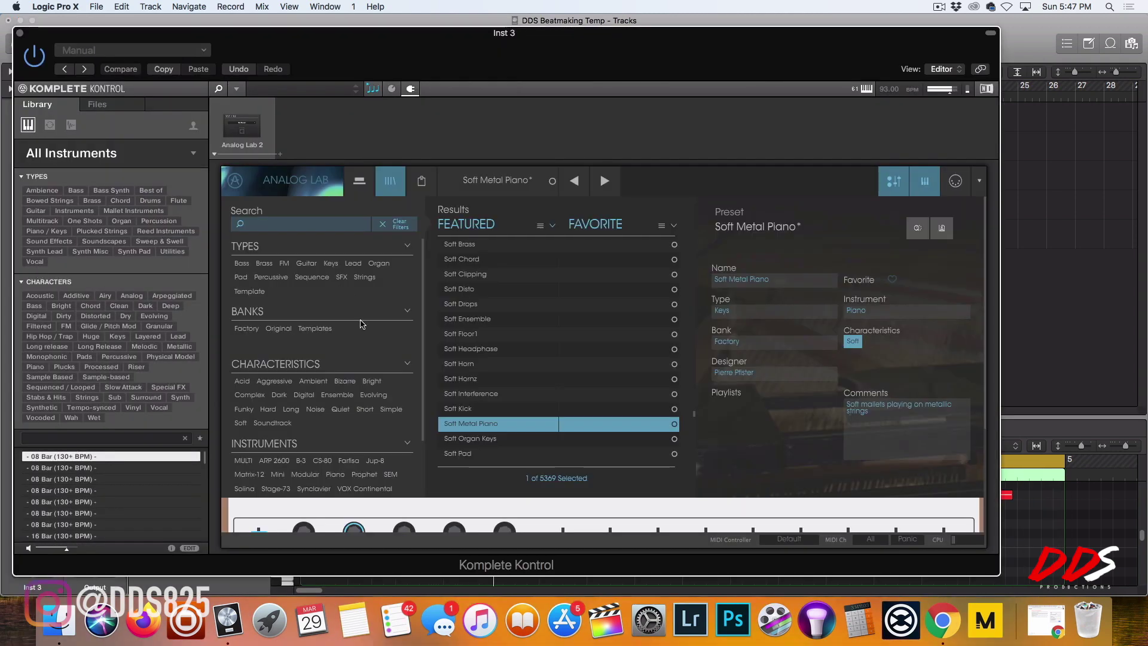
{"action": "left_click", "coordinate": [354, 264]}
{"action": "left_click", "coordinate": [471, 261]}
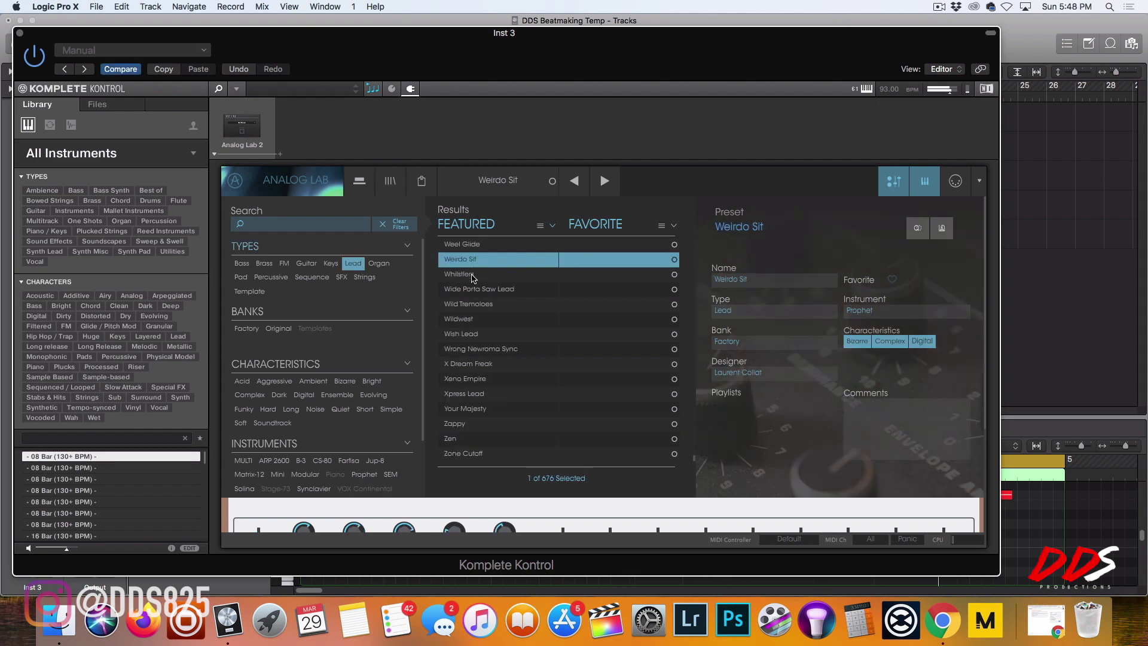
{"action": "left_click", "coordinate": [474, 276]}
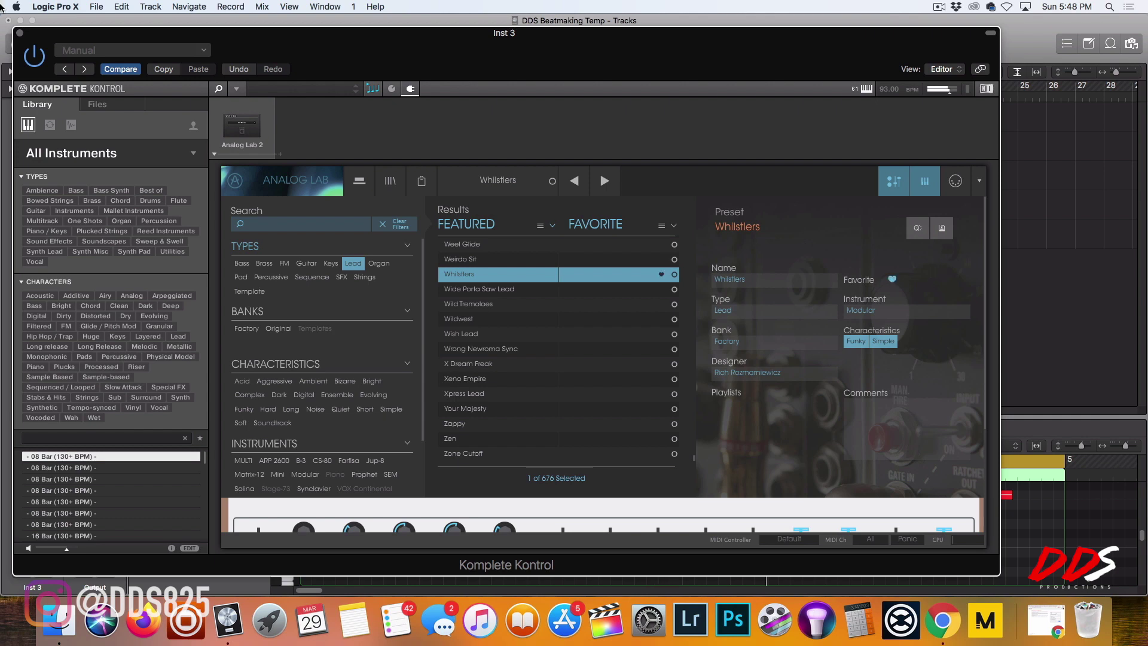
{"action": "left_click", "coordinate": [20, 33]}
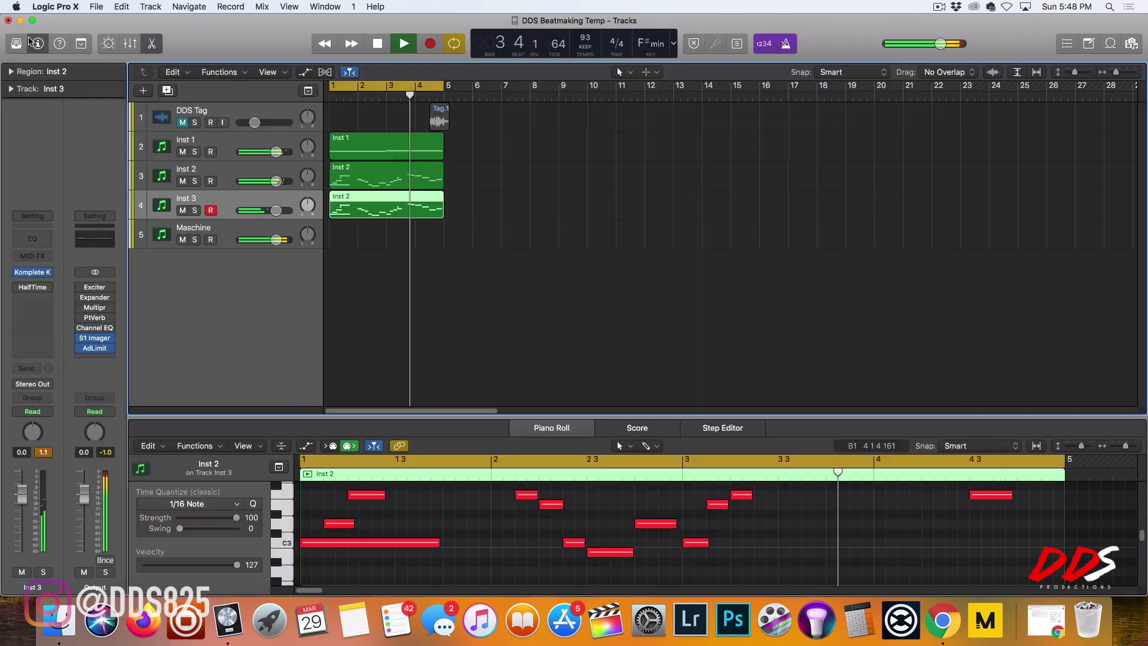
Step: Transpose the copied Inst 2 region on the Inst 3 track by -12 semitones
{"action": "left_click", "coordinate": [54, 70]}
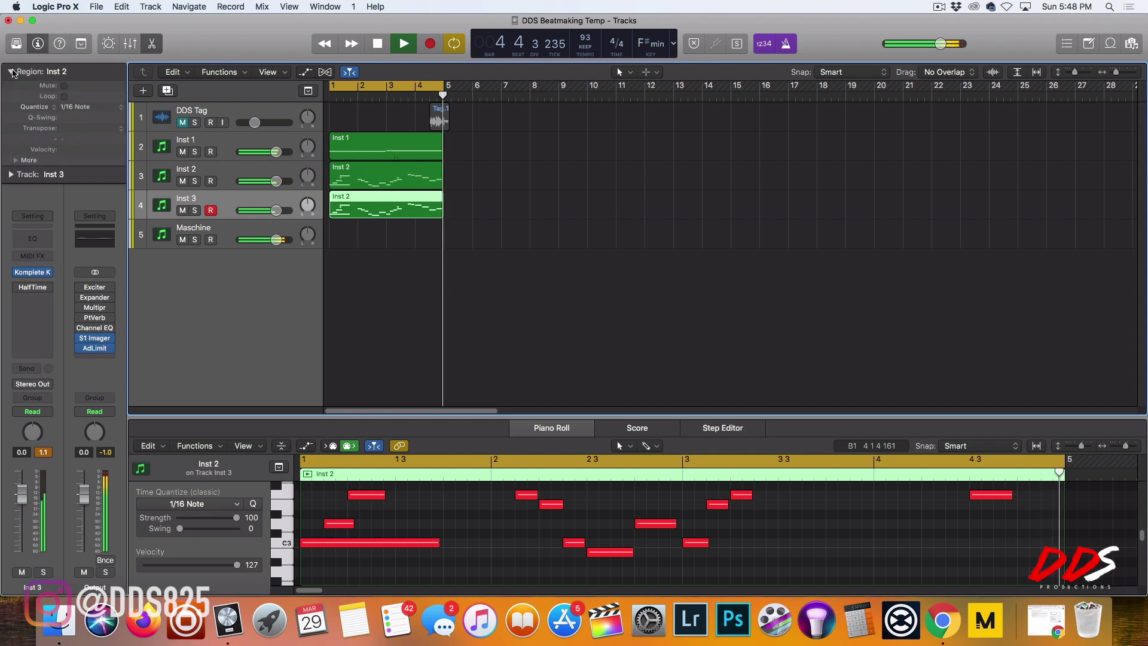
{"action": "left_click", "coordinate": [90, 132]}
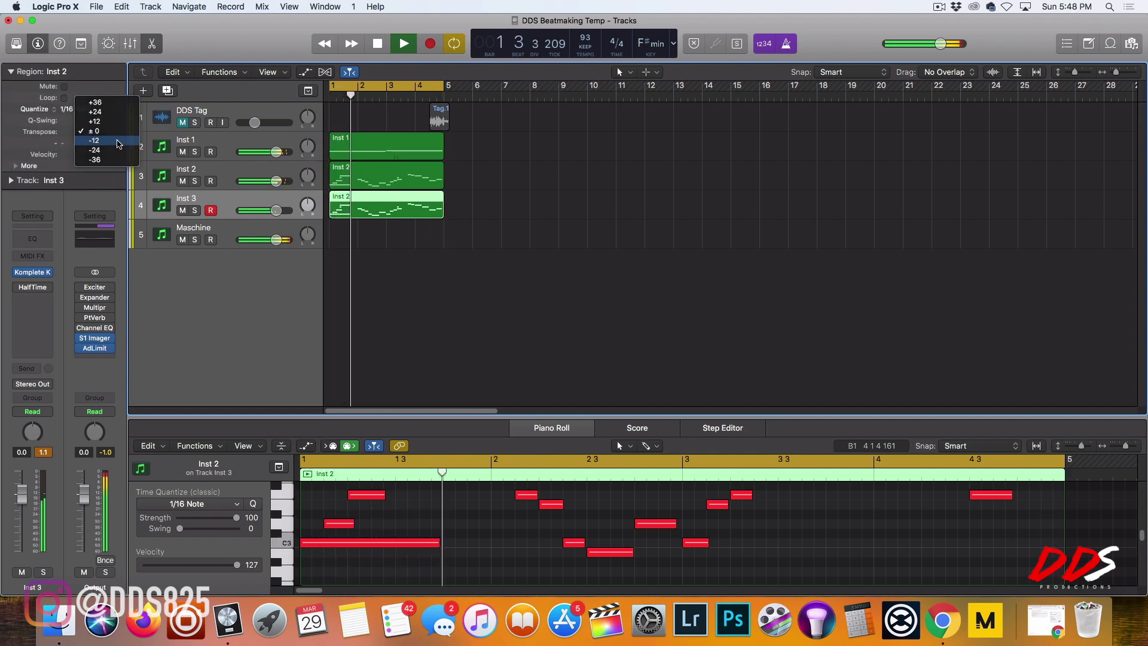
{"action": "left_click", "coordinate": [89, 143]}
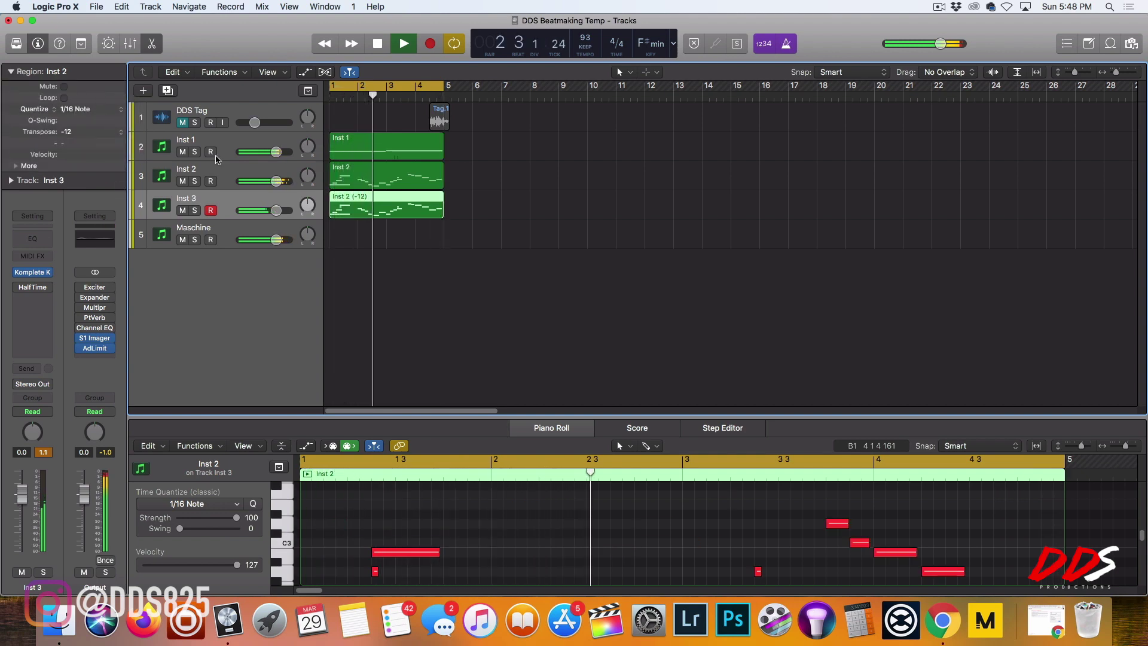
Step: Try the X Dream Freak lead on the Inst 3 track, and load the Wish Lead preset instead
{"action": "left_click", "coordinate": [32, 273]}
{"action": "left_click", "coordinate": [452, 365]}
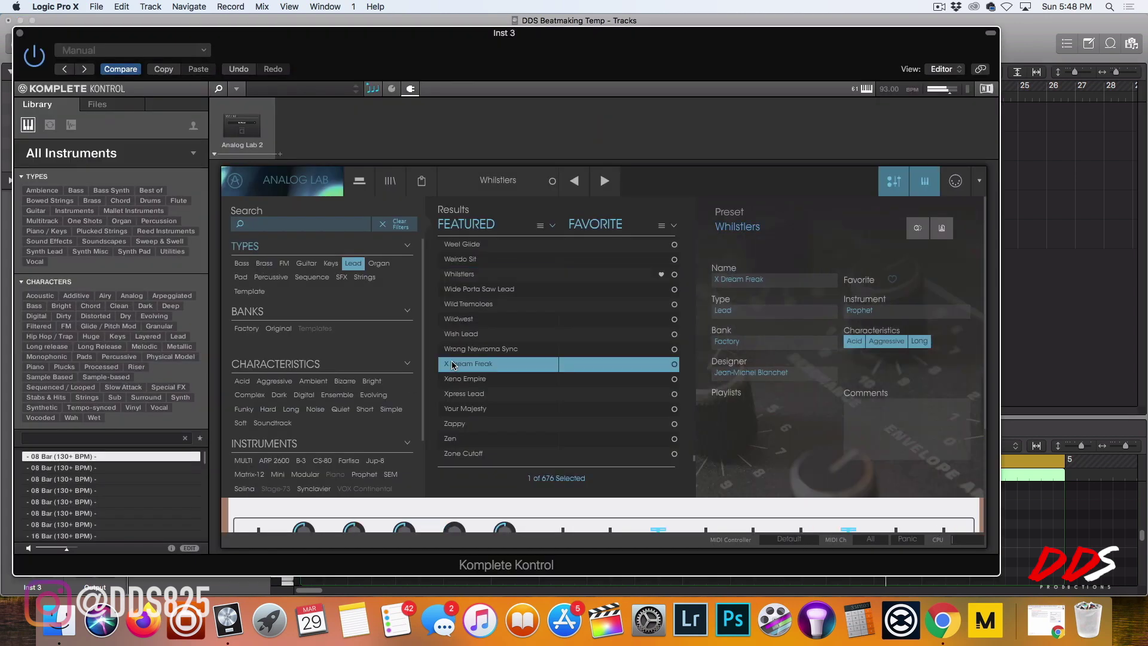
{"action": "left_click", "coordinate": [484, 339]}
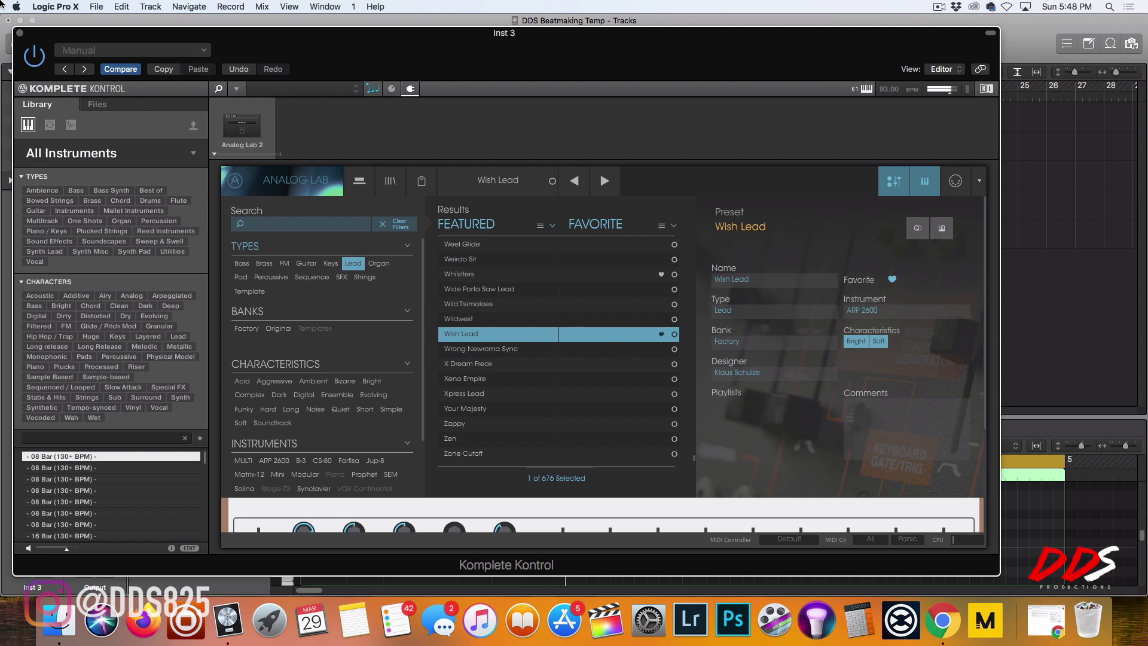
{"action": "left_click", "coordinate": [20, 34]}
Step: Delete the copied Inst 2 region from the Inst 3 track and record a new four-bar melody in its place
{"action": "left_click_drag", "start_coordinate": [480, 188], "coordinate": [426, 213]}
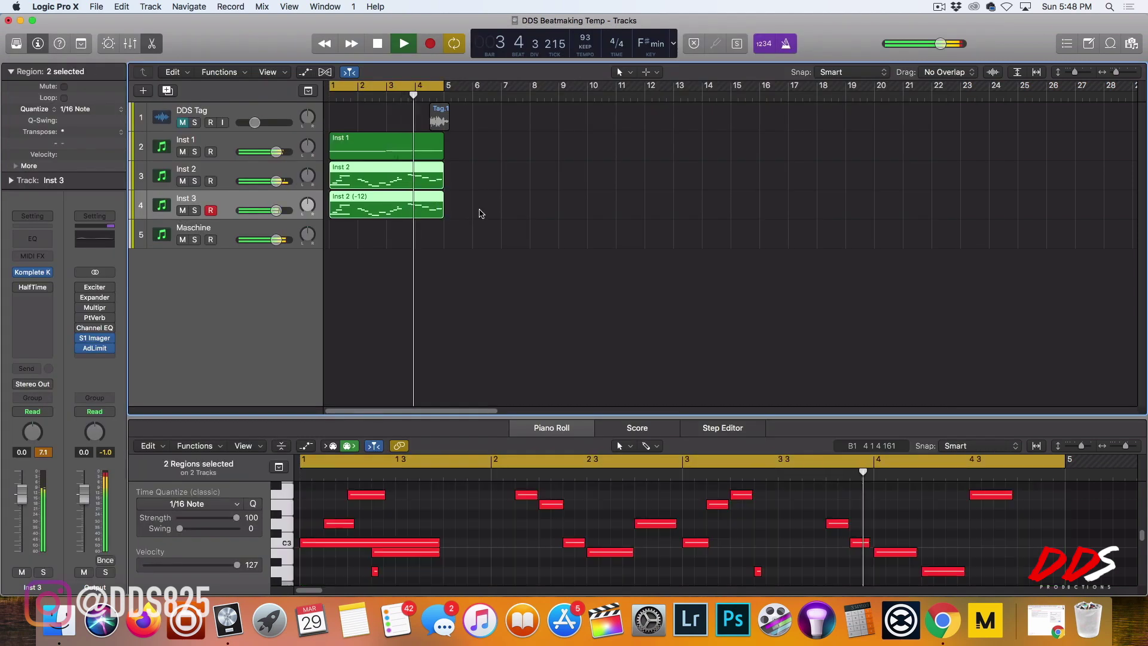
{"action": "left_click", "coordinate": [481, 213]}
{"action": "left_click", "coordinate": [382, 208]}
{"action": "key", "text": "Delete"}
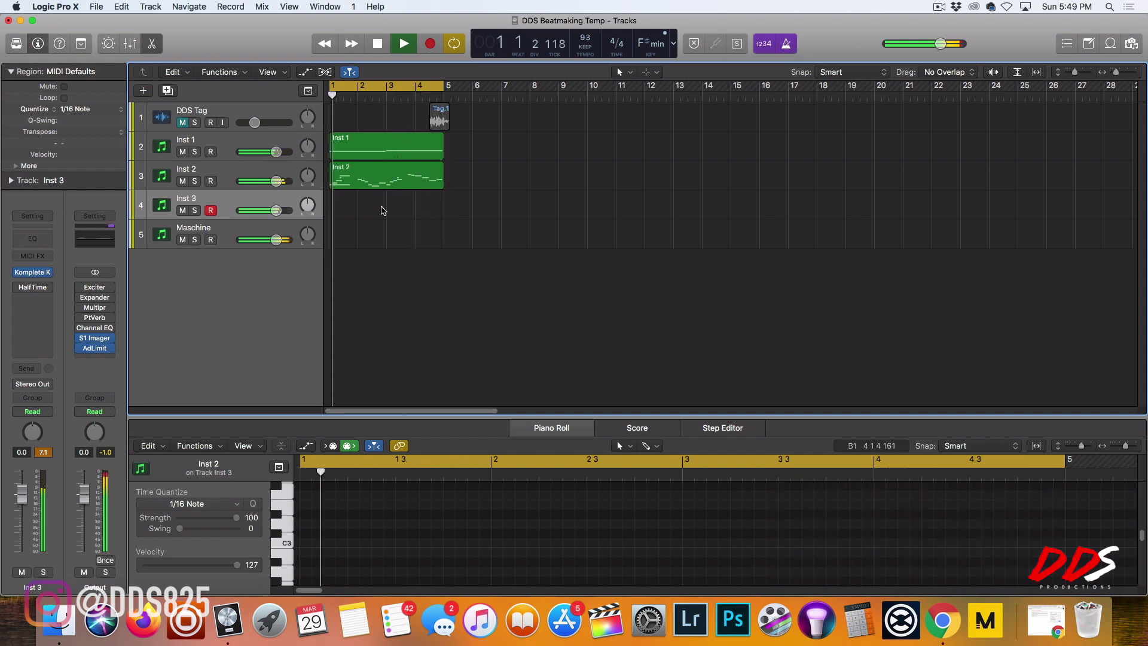
{"action": "key", "text": "r"}
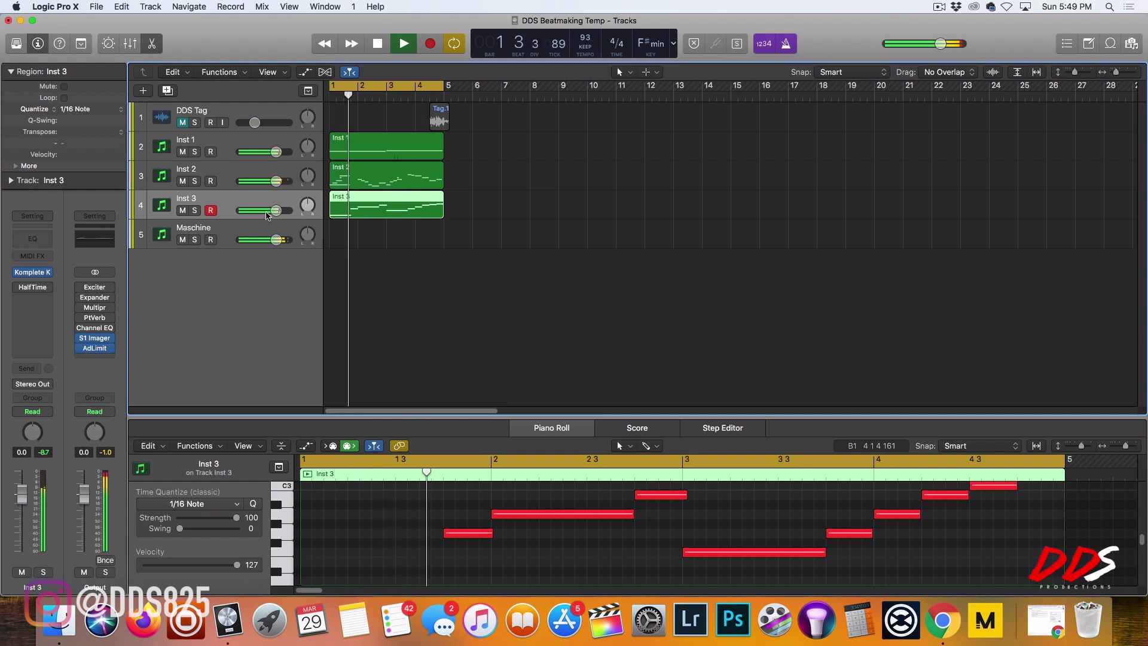
Step: Try transposing the Inst 3 region by +12 and reset its transposition to 0
{"action": "left_click", "coordinate": [121, 132]}
{"action": "key", "text": "Up"}
{"action": "key", "text": "Return"}
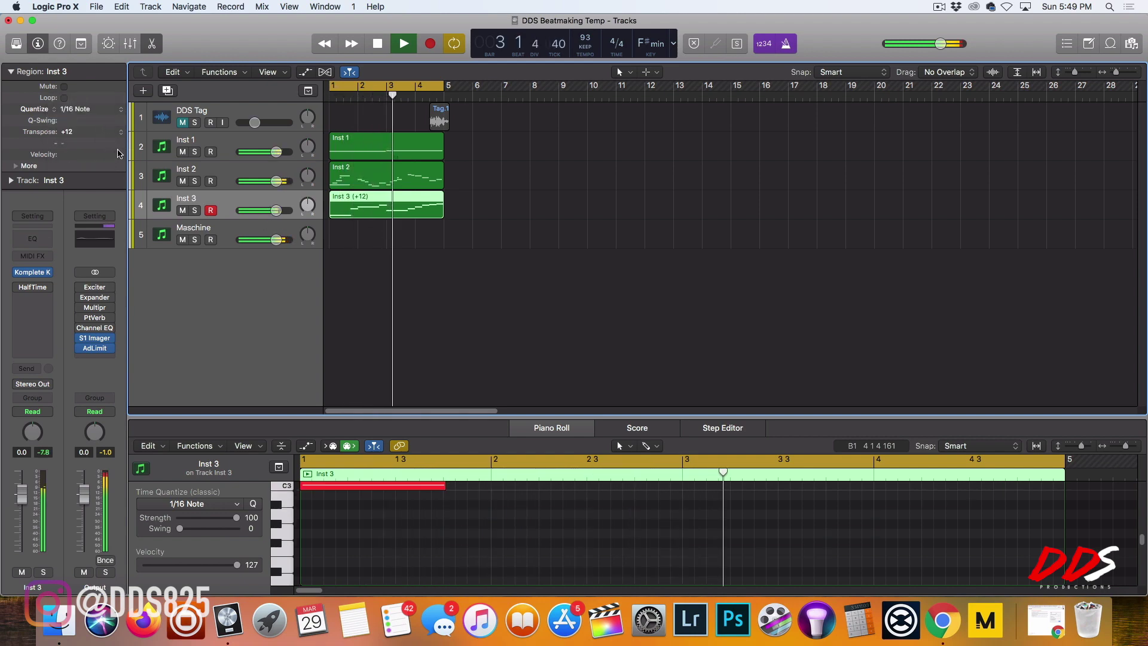
{"action": "left_click", "coordinate": [121, 132]}
{"action": "left_click", "coordinate": [107, 142]}
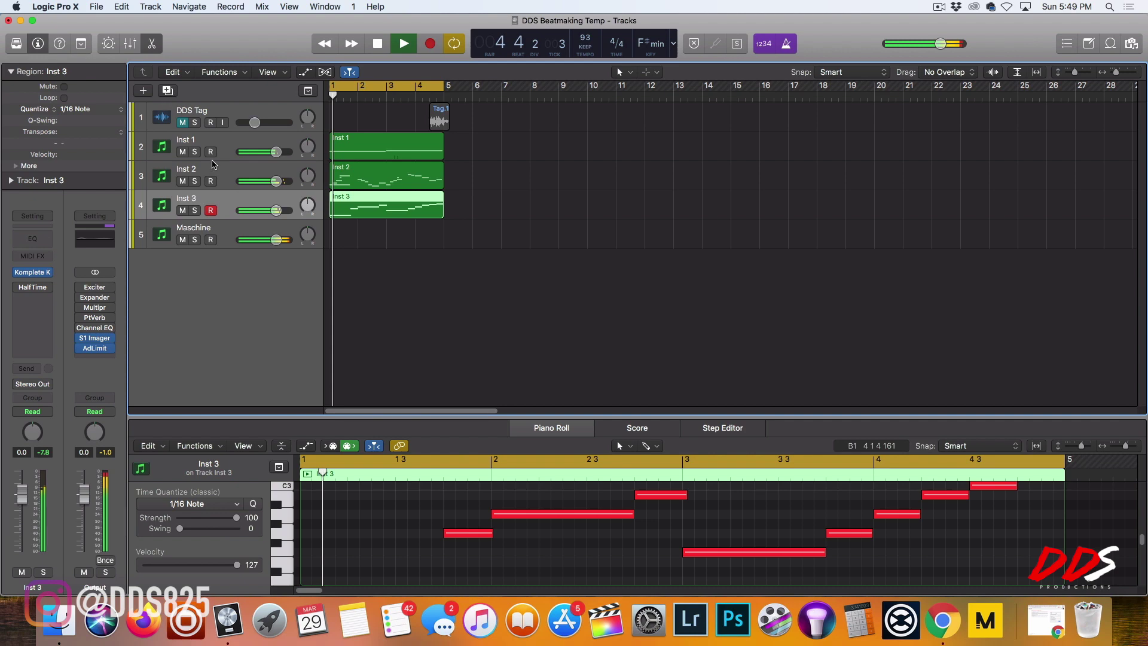
Step: Duplicate the Inst 3 track with its settings and stop playback
{"action": "key", "text": "super+d"}
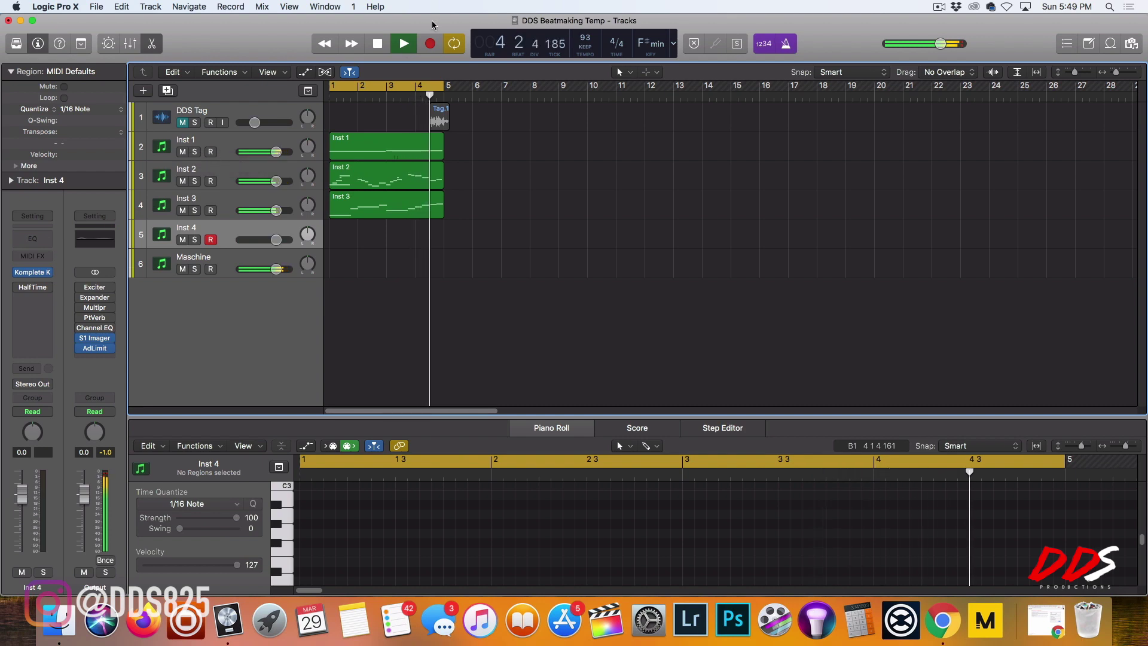
{"action": "key", "text": "space"}
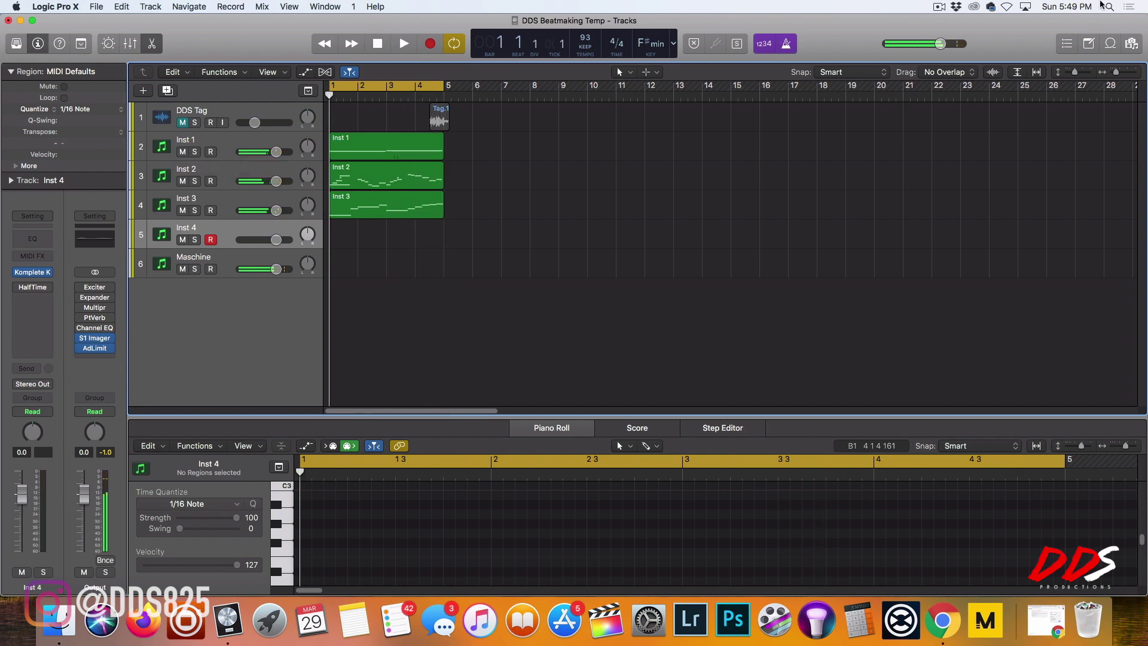
{"action": "left_click", "coordinate": [939, 7]}
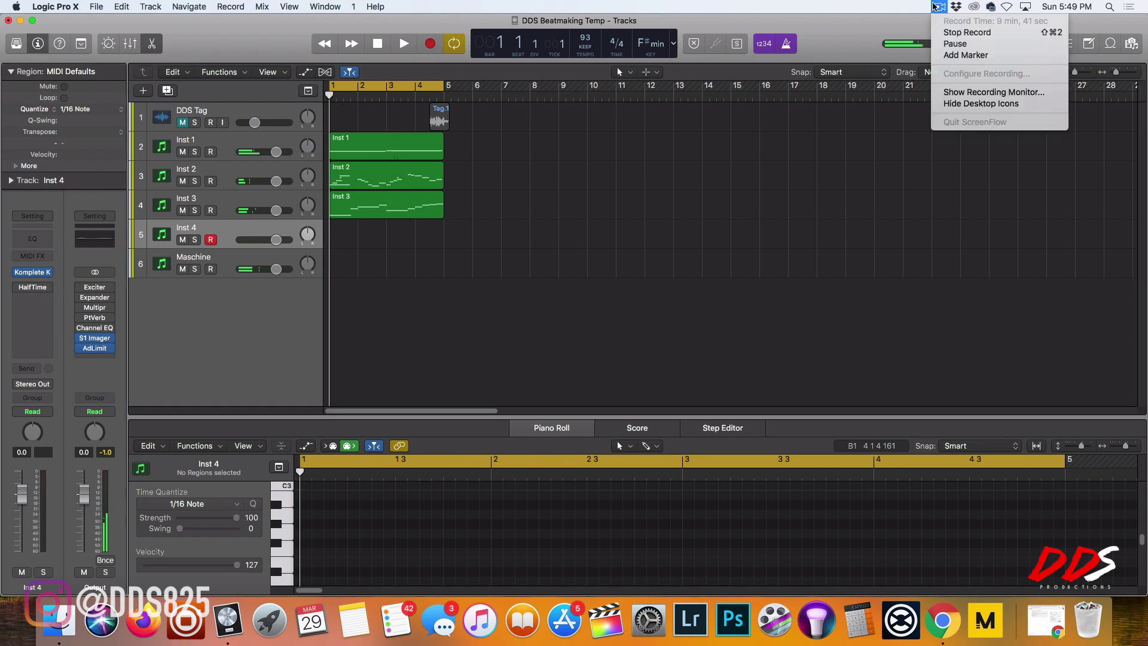
{"action": "left_click", "coordinate": [955, 44]}
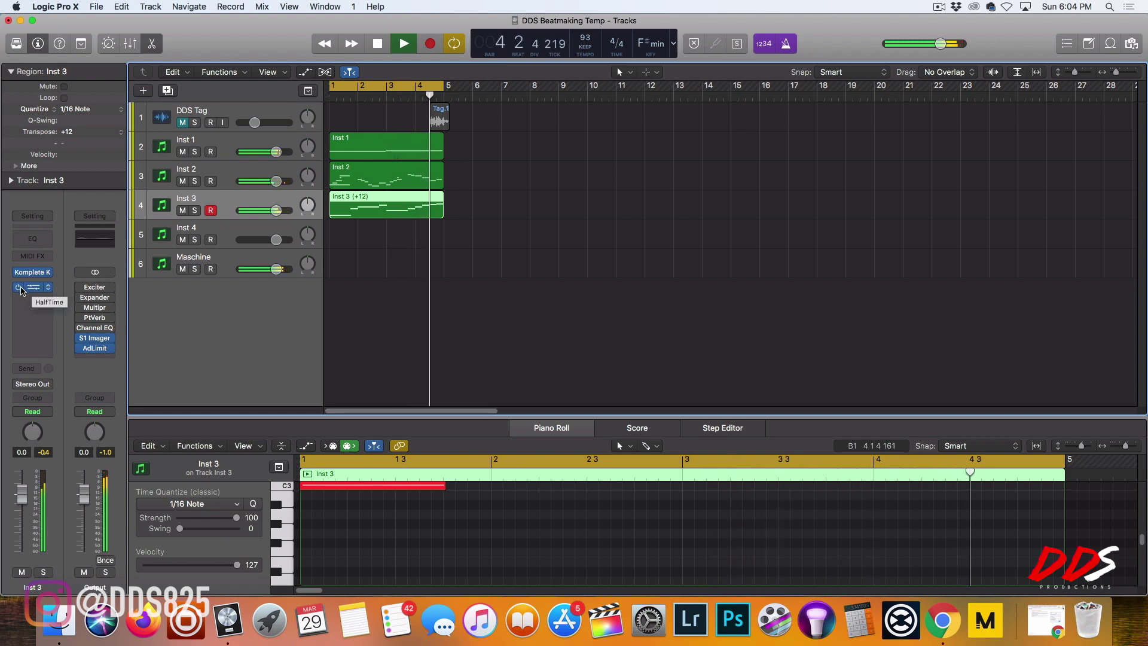
Step: Open the Komplete Kontrol instrument of the Inst 4 track
{"action": "left_click", "coordinate": [220, 225]}
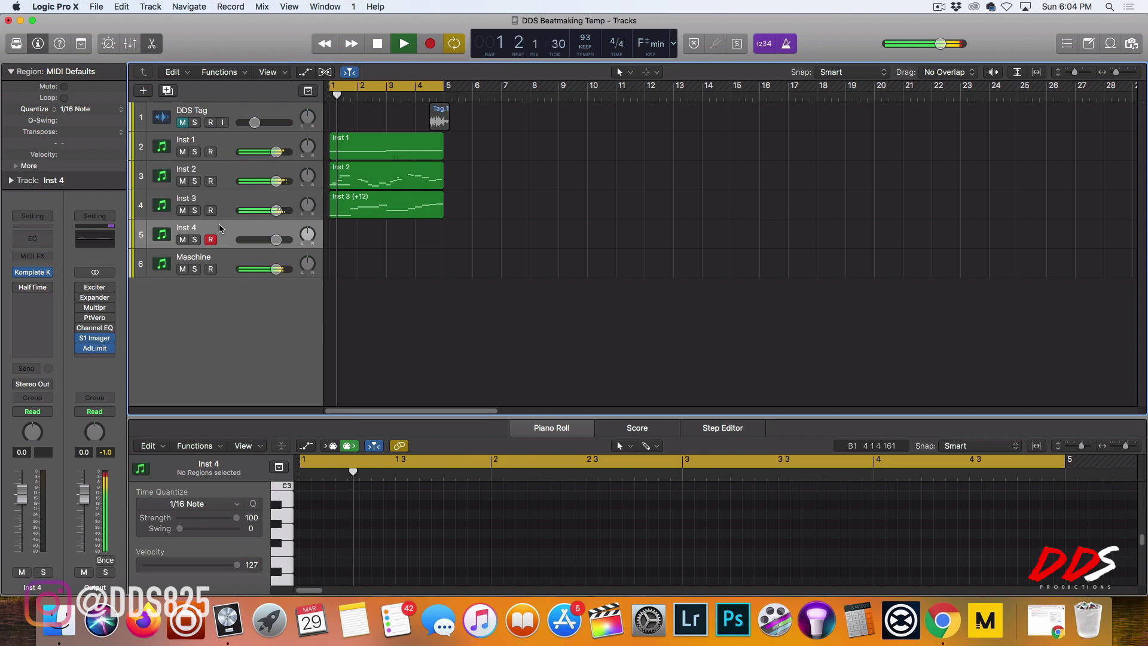
{"action": "left_click", "coordinate": [34, 273]}
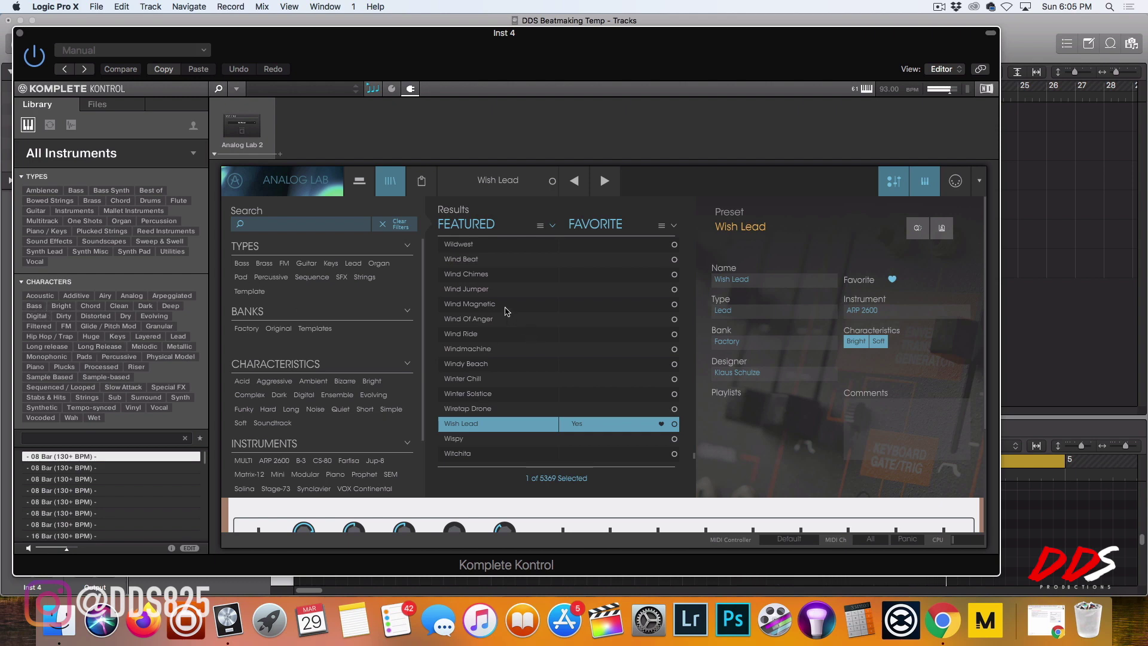
Step: Audition the Ambient presets With No Name and Wind Jumper and the Soft presets Unwieldy and Umbrella Drinks in Analog Lab
{"action": "left_click", "coordinate": [319, 383]}
{"action": "left_click", "coordinate": [502, 379]}
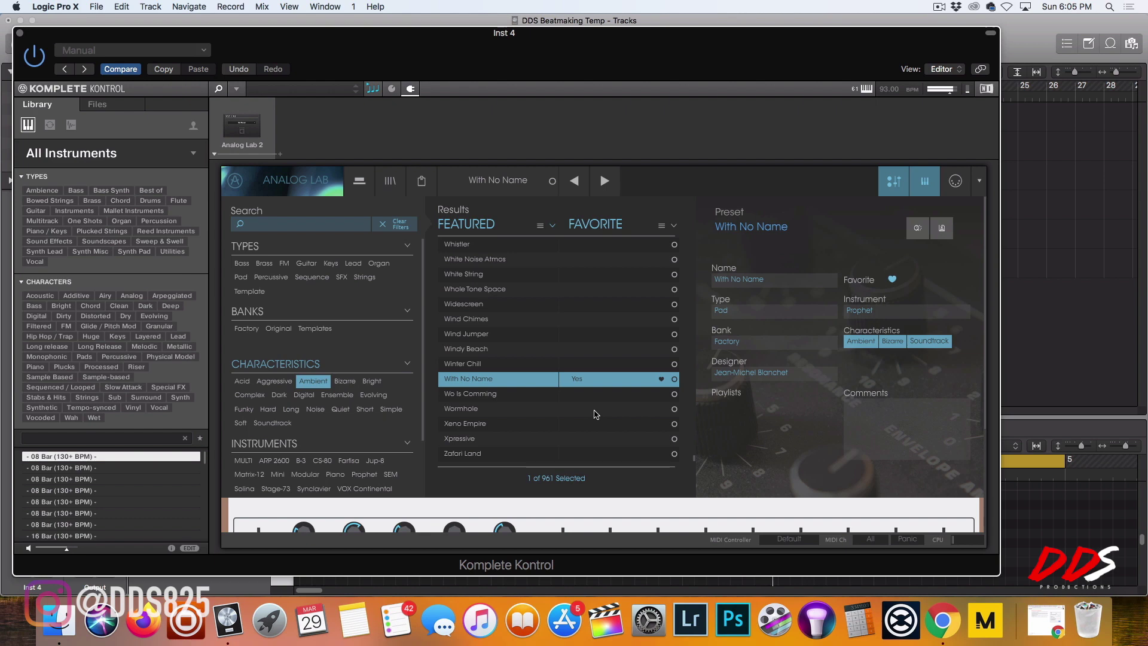
{"action": "left_click", "coordinate": [557, 336]}
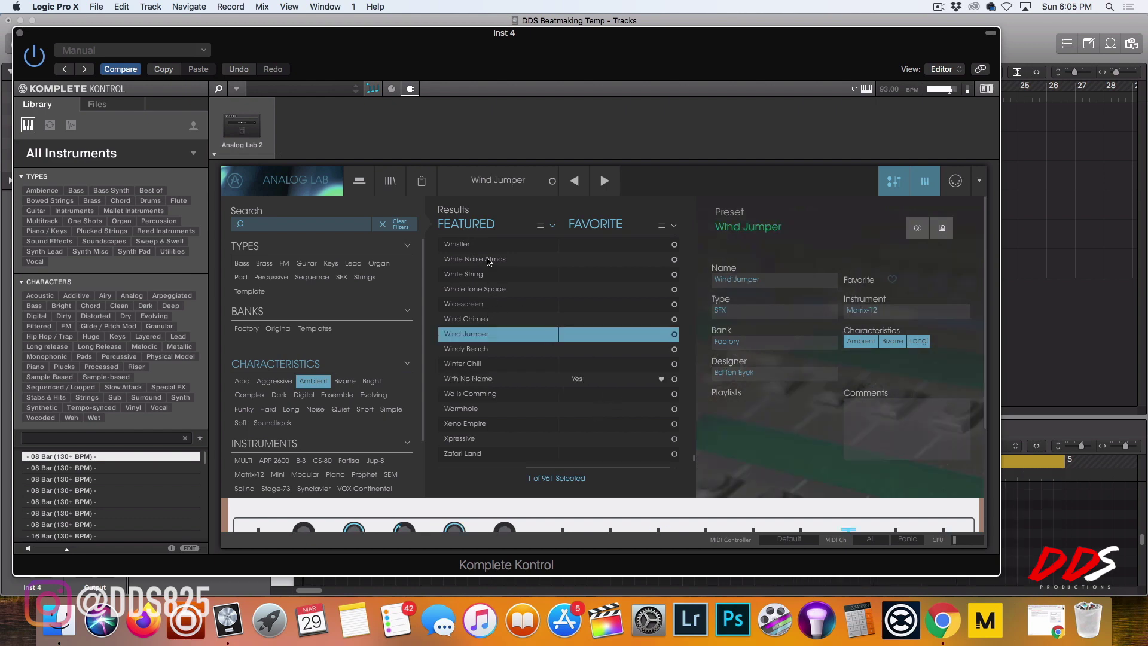
{"action": "left_click", "coordinate": [242, 423]}
{"action": "left_click", "coordinate": [476, 305]}
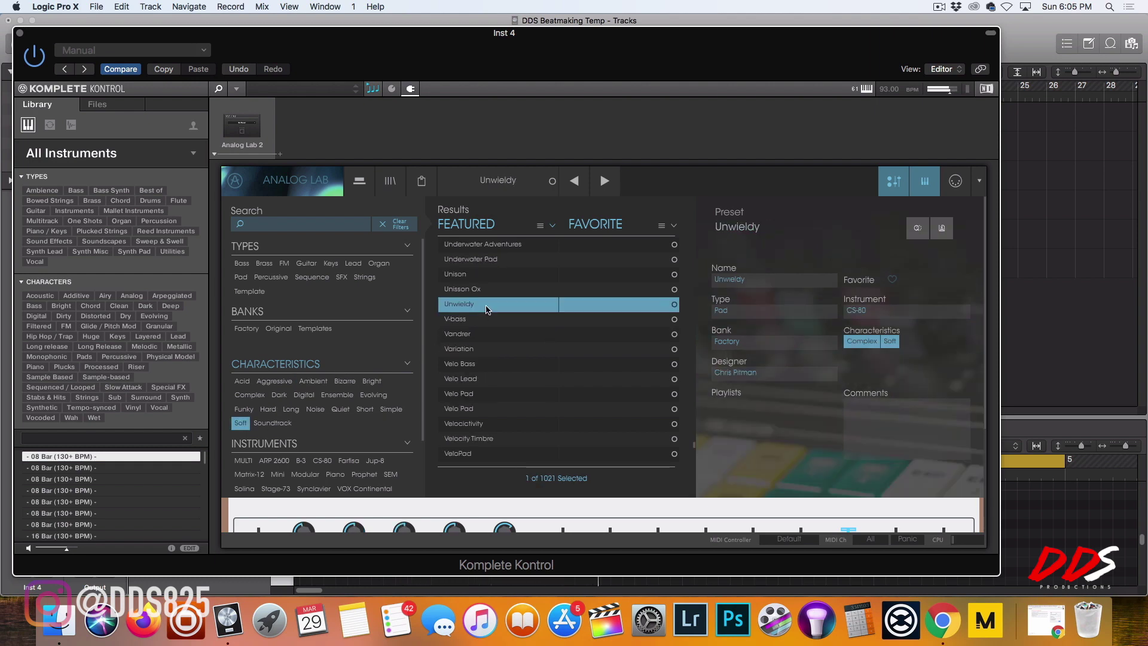
{"action": "scroll", "coordinate": [503, 293], "scroll_direction": "up", "scroll_amount": 4}
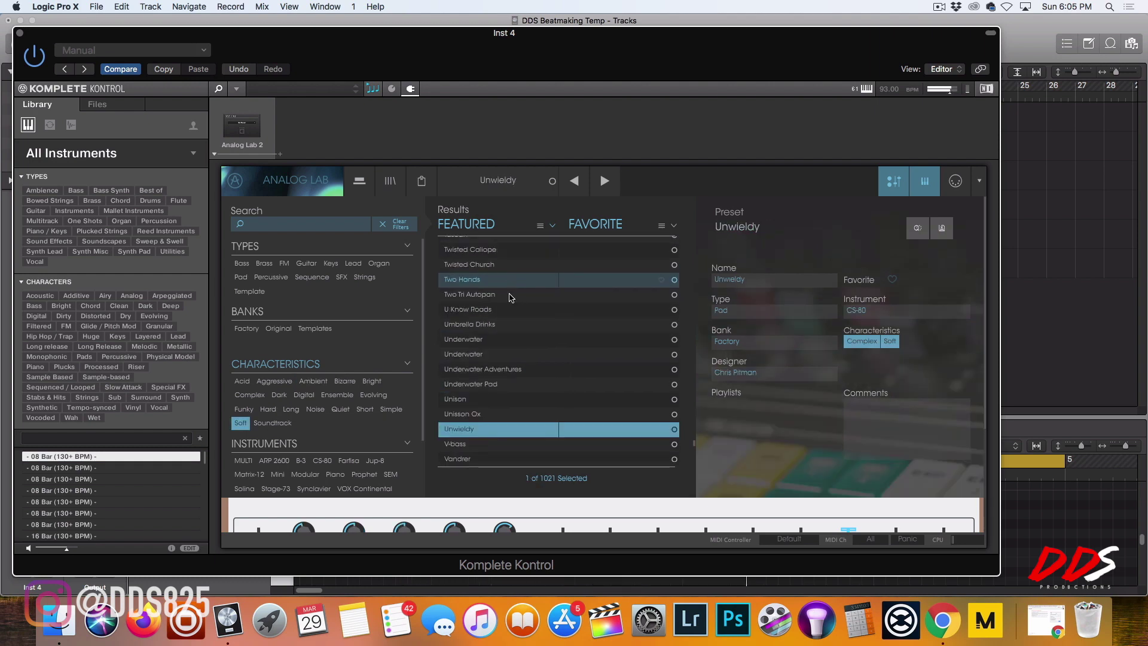
{"action": "left_click", "coordinate": [508, 328]}
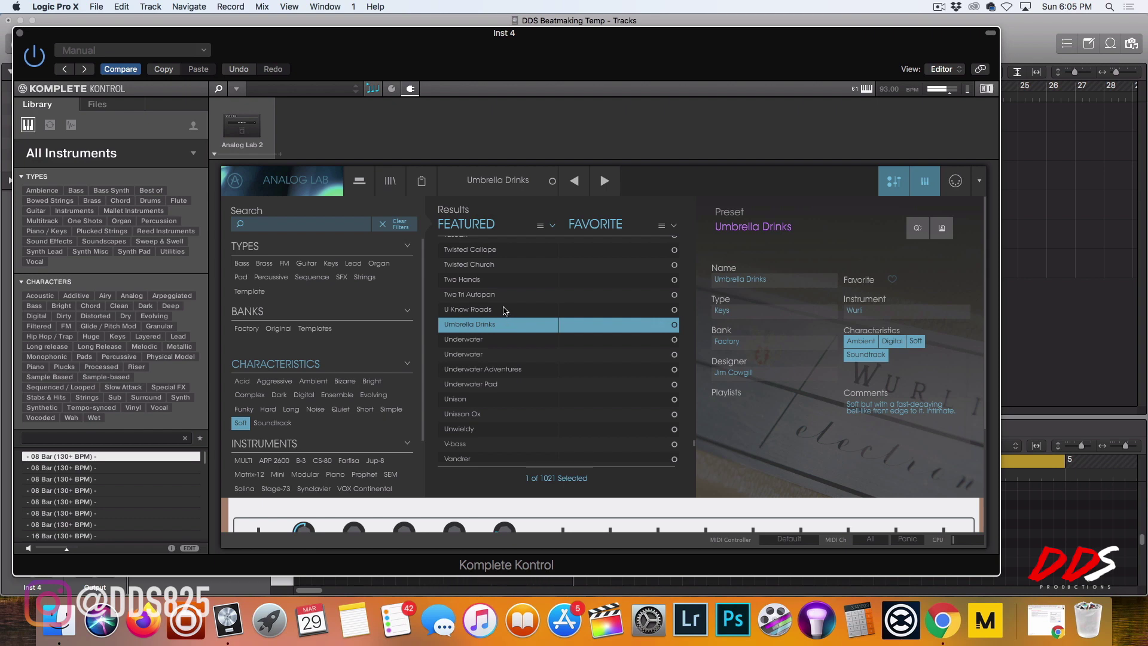
{"action": "scroll", "coordinate": [515, 310], "scroll_direction": "up", "scroll_amount": 3}
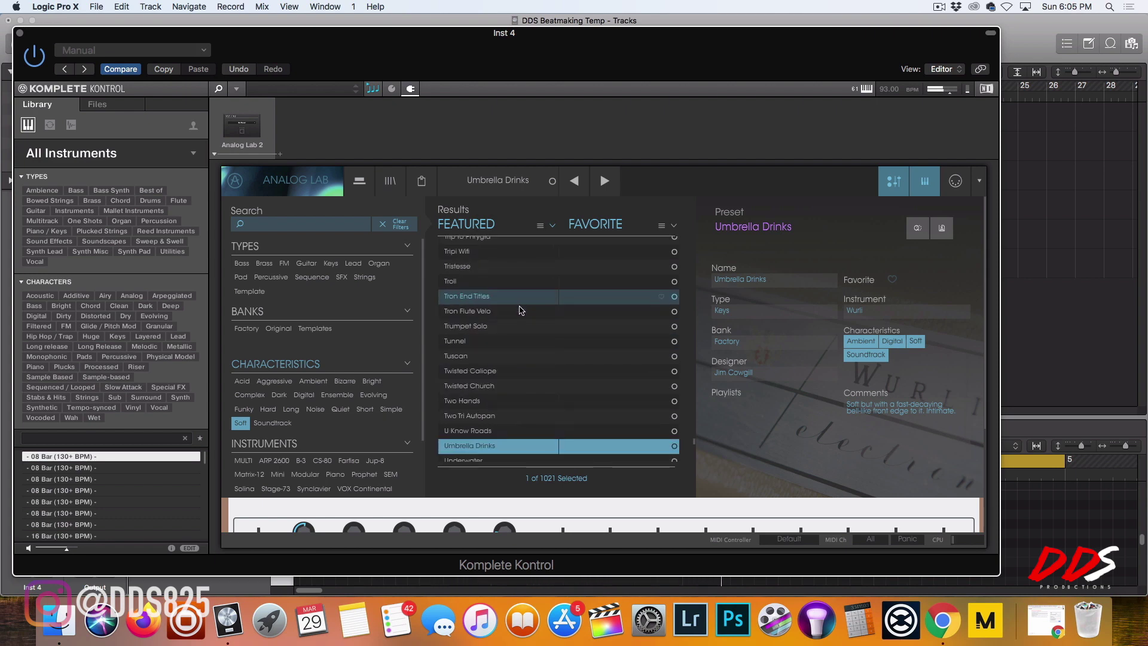
Step: Replace Analog Lab 2 with FutureAudioWorkshop's SubLab as the instrument on the Inst 4 track
{"action": "left_click", "coordinate": [214, 156]}
{"action": "mouse_move", "coordinate": [279, 196]}
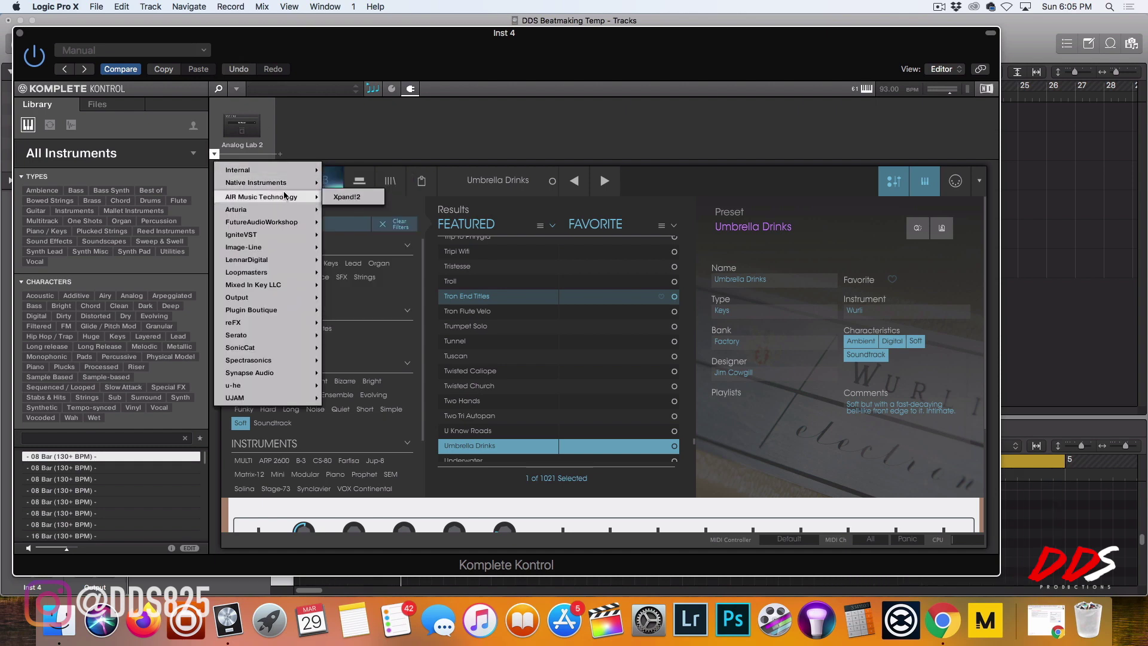
{"action": "mouse_move", "coordinate": [265, 226]}
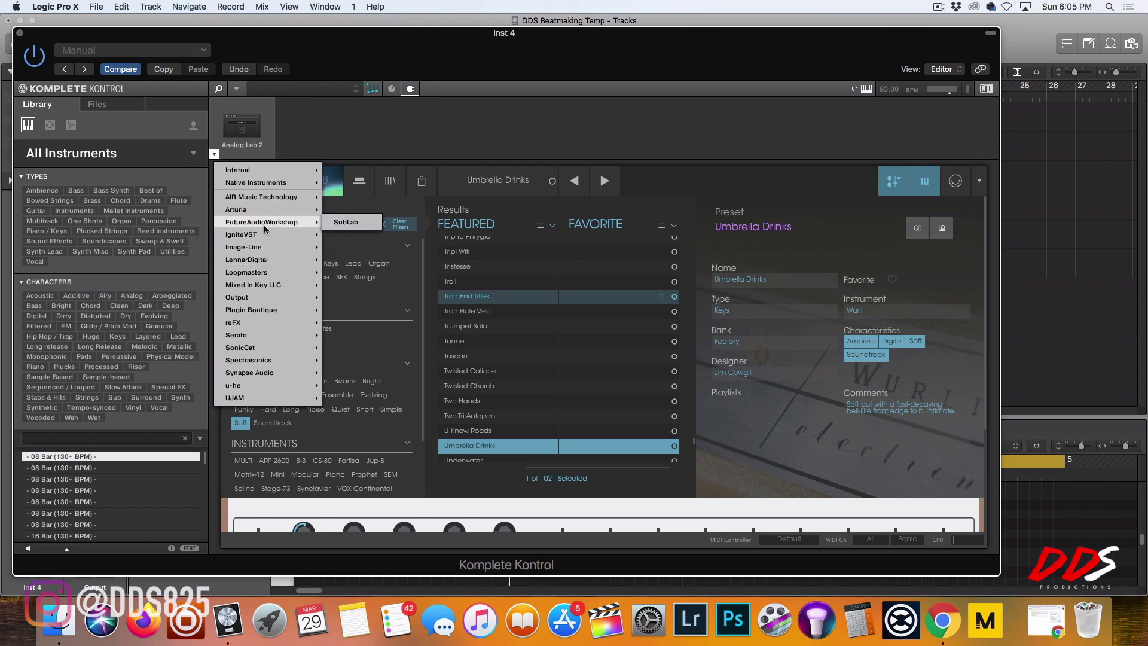
{"action": "left_click", "coordinate": [319, 220]}
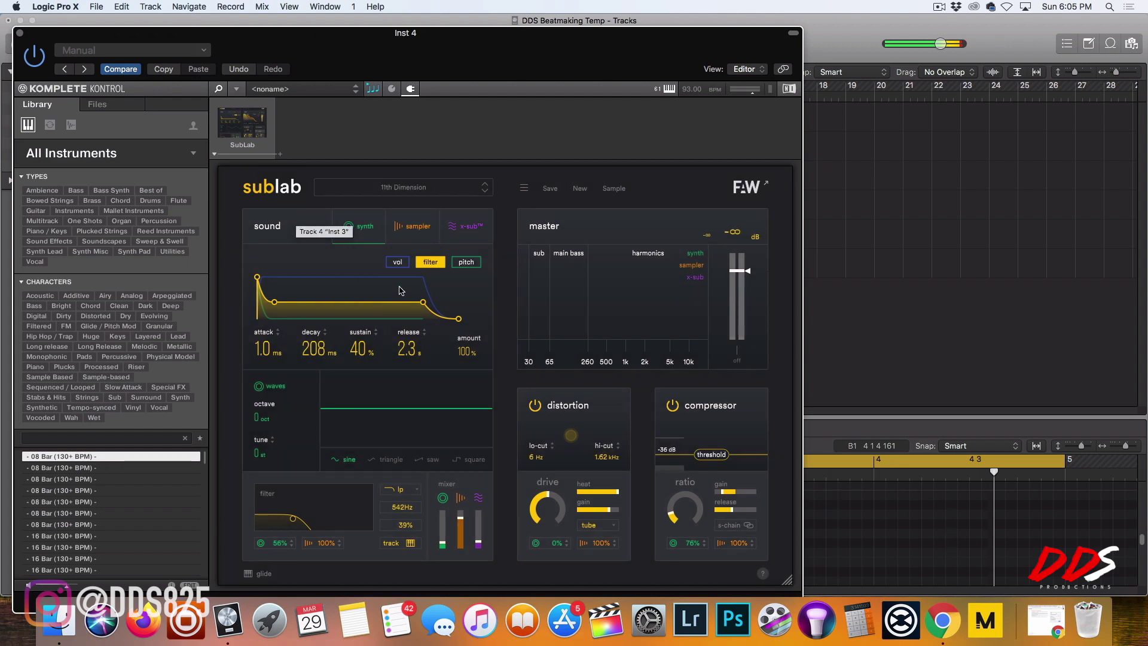
Step: Load the 808 Oxy preset in SubLab and record a four-bar 808 bassline on the Inst 4 track
{"action": "left_click", "coordinate": [432, 187]}
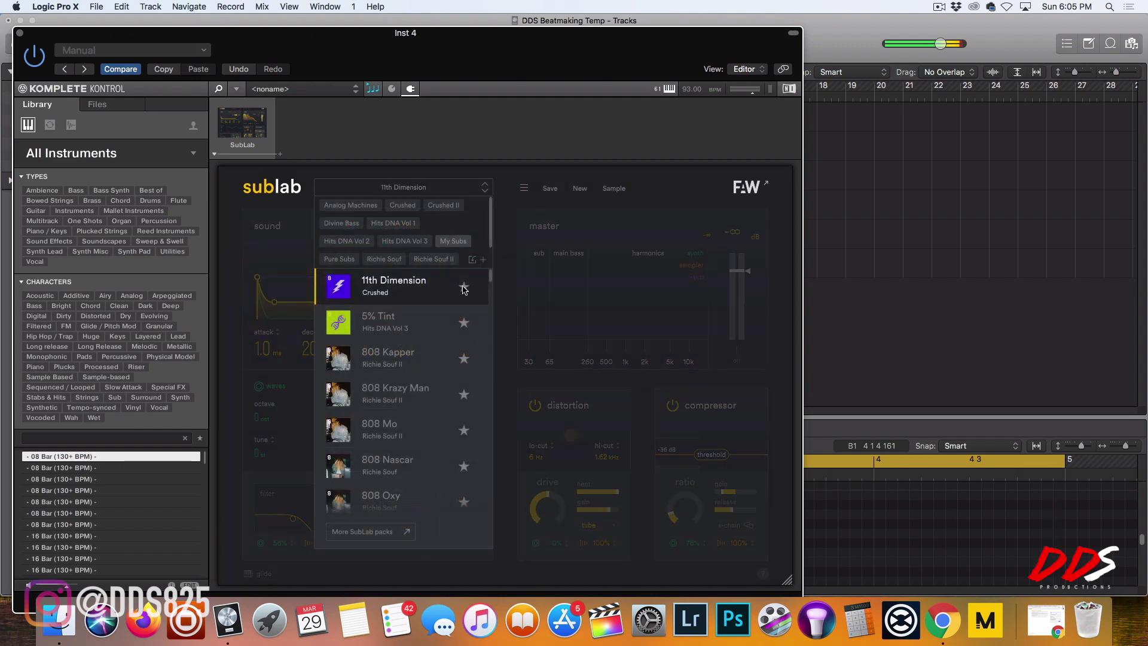
{"action": "scroll", "coordinate": [452, 389], "scroll_direction": "down", "scroll_amount": 2}
{"action": "scroll", "coordinate": [403, 390], "scroll_direction": "down", "scroll_amount": 2}
{"action": "scroll", "coordinate": [403, 390], "scroll_direction": "up", "scroll_amount": 10}
{"action": "scroll", "coordinate": [413, 411], "scroll_direction": "down", "scroll_amount": 5}
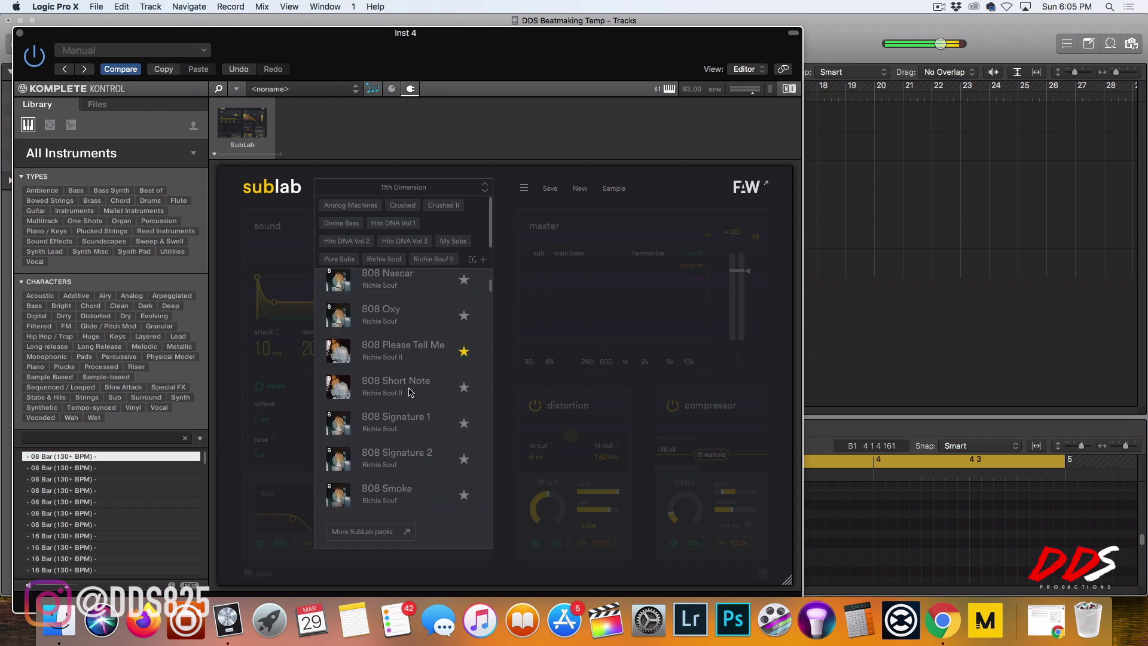
{"action": "left_click", "coordinate": [403, 319]}
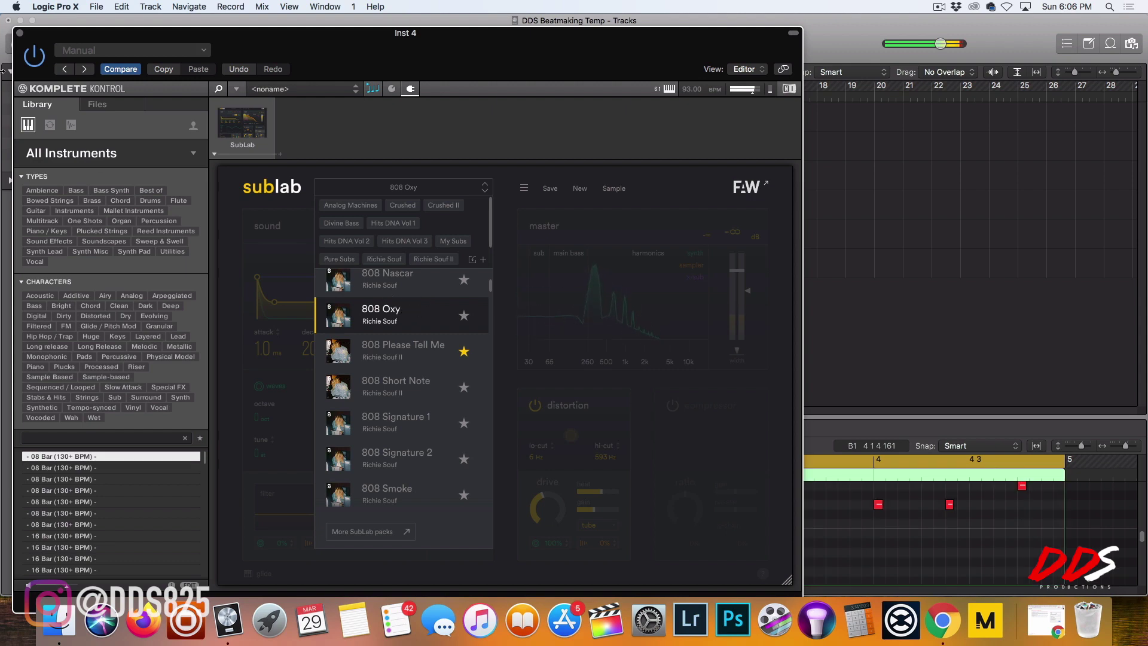
{"action": "left_click", "coordinate": [964, 338]}
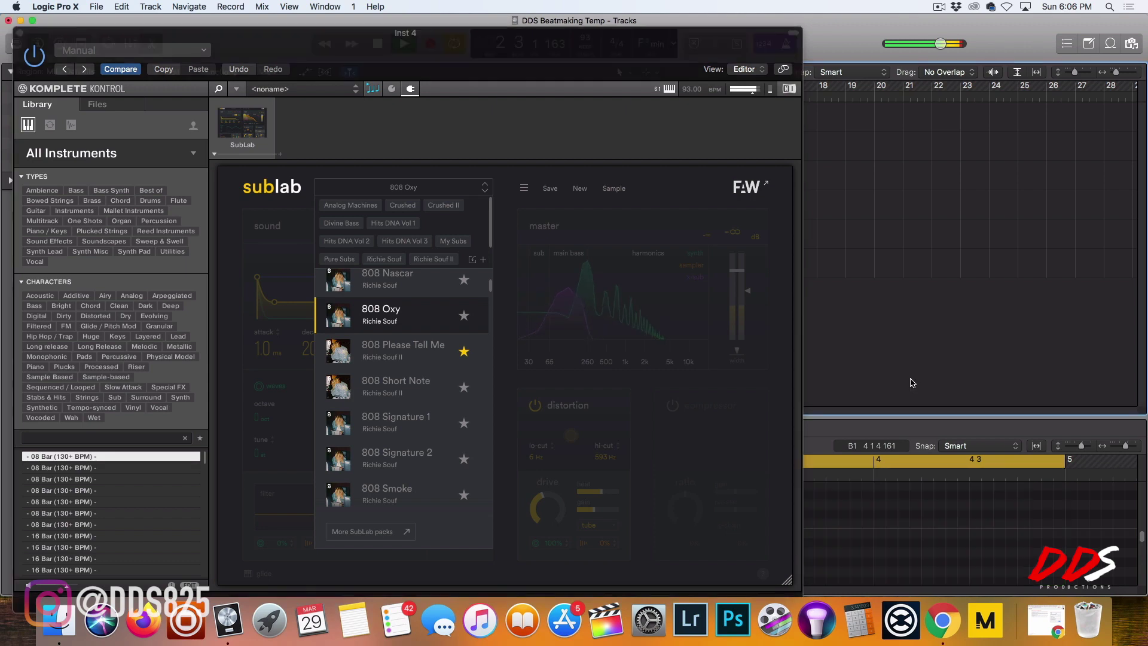
{"action": "left_click", "coordinate": [19, 33]}
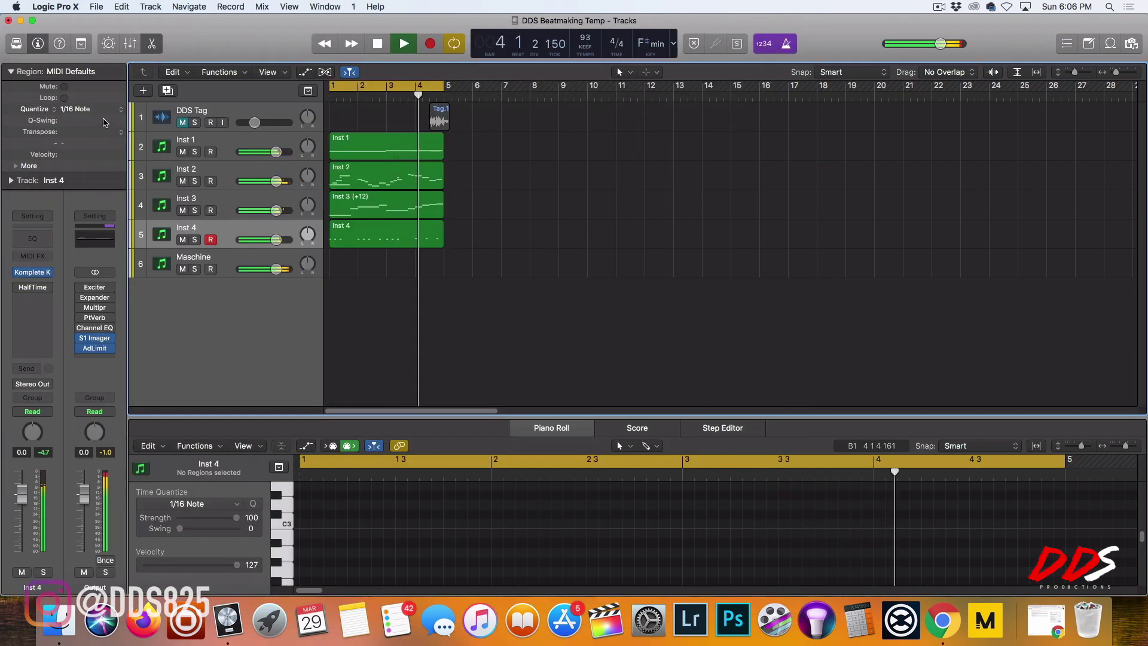
{"action": "left_click", "coordinate": [119, 134]}
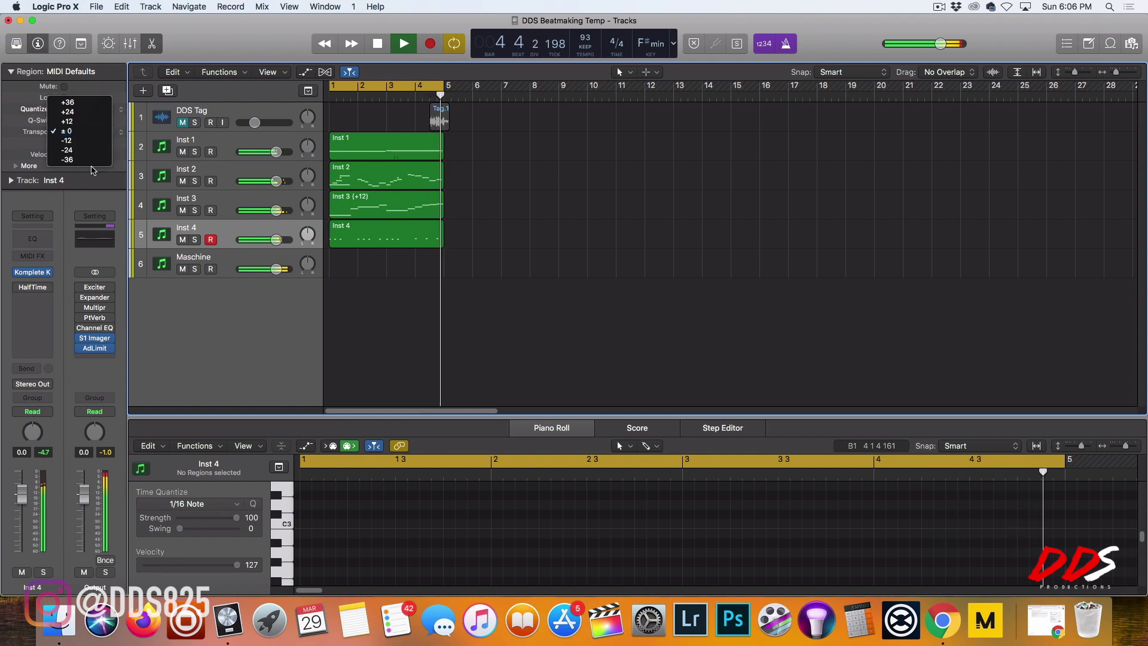
{"action": "left_click", "coordinate": [110, 132]}
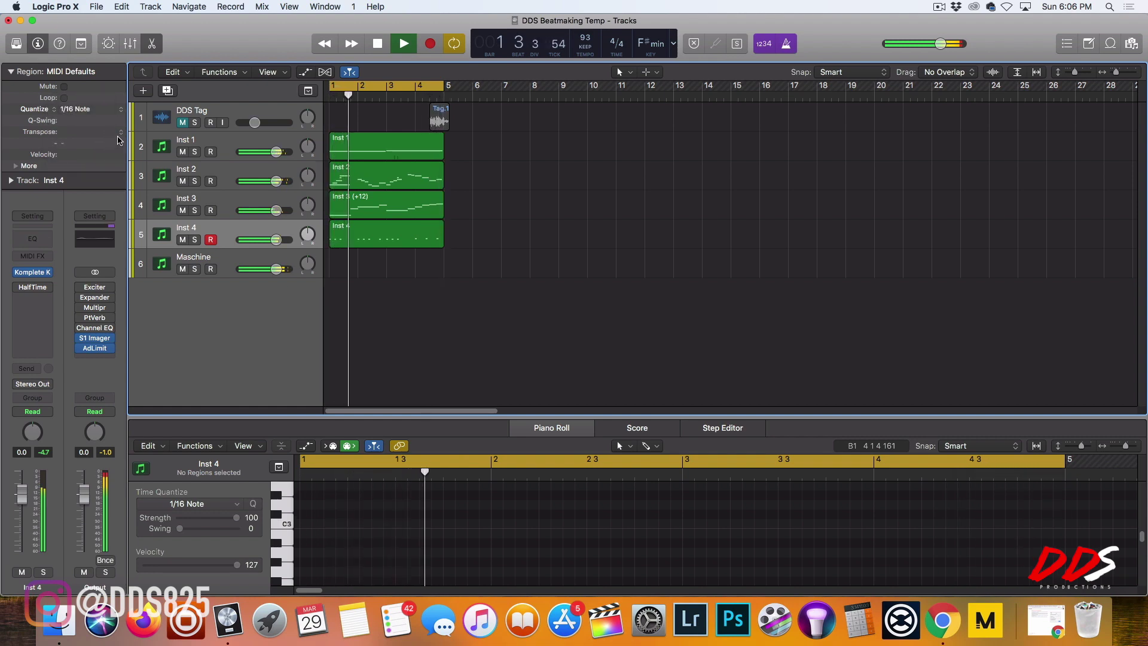
{"action": "left_click", "coordinate": [109, 134]}
{"action": "left_click", "coordinate": [96, 163]}
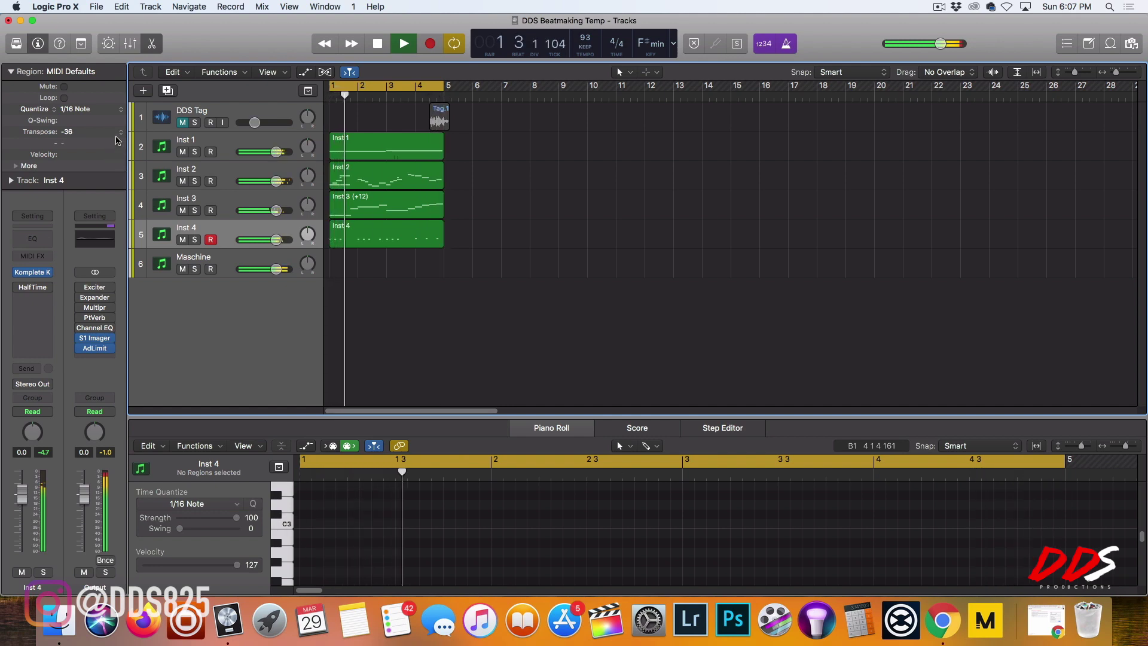
{"action": "left_click", "coordinate": [95, 132]}
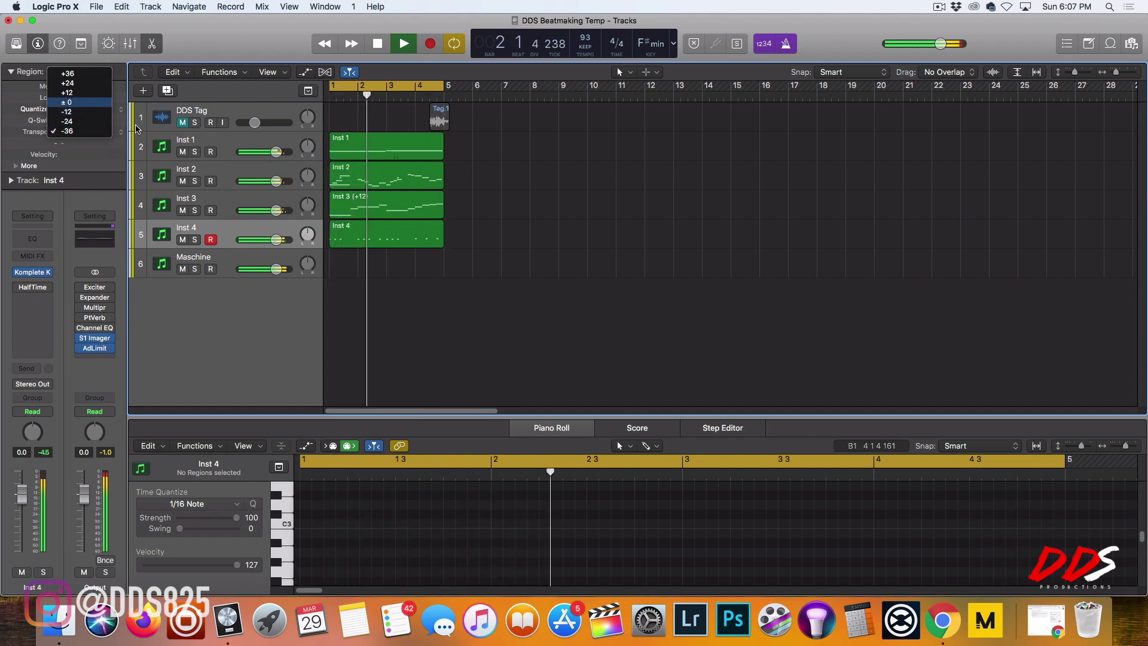
{"action": "left_click", "coordinate": [96, 112]}
Step: Transpose all notes of the Inst 4 808 region down three octaves
{"action": "left_click", "coordinate": [335, 236]}
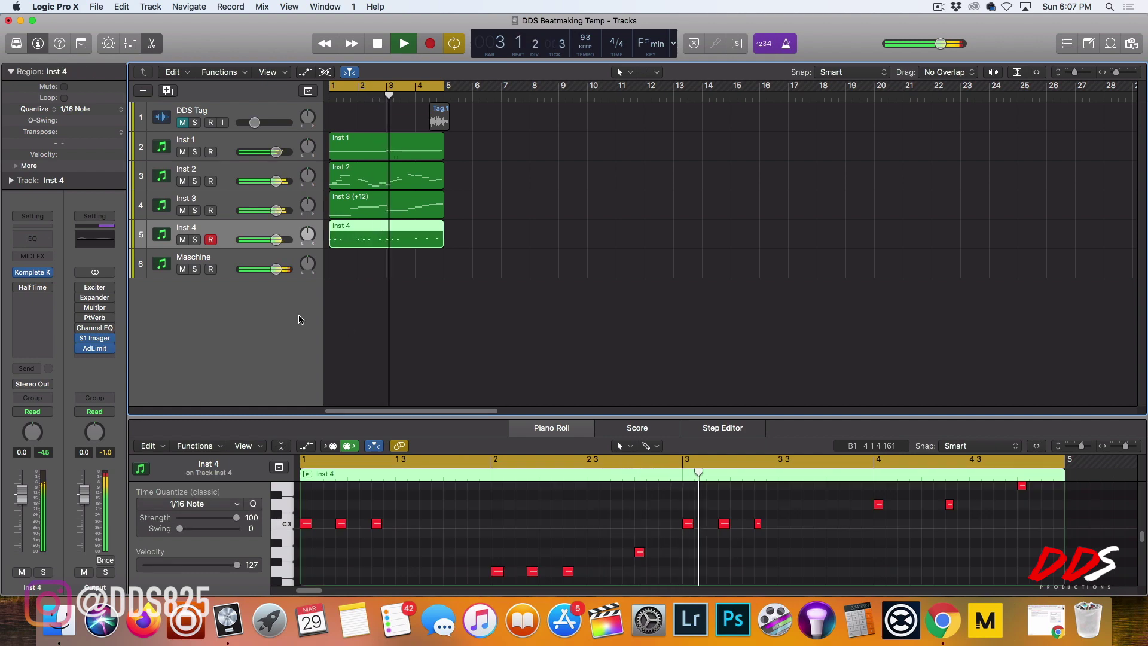
{"action": "left_click", "coordinate": [339, 488]}
{"action": "key", "text": "super+a"}
{"action": "key", "text": "alt+shift+Down"}
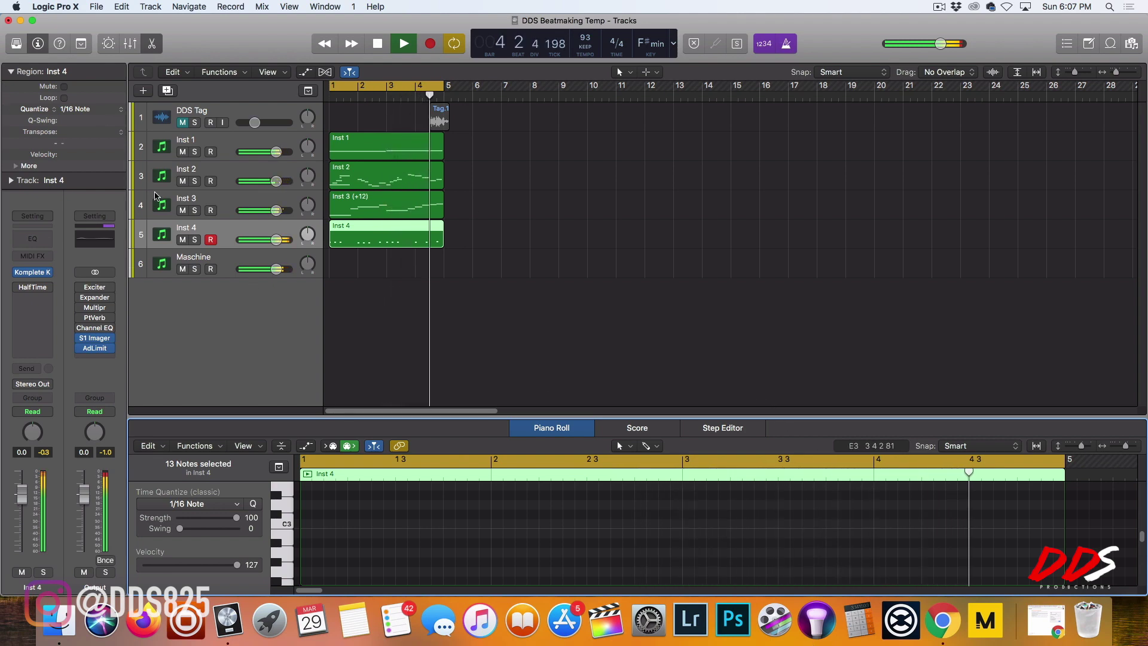
Step: Mute the Inst 2 track and create a new track with the same settings as Inst 4
{"action": "left_click", "coordinate": [260, 257]}
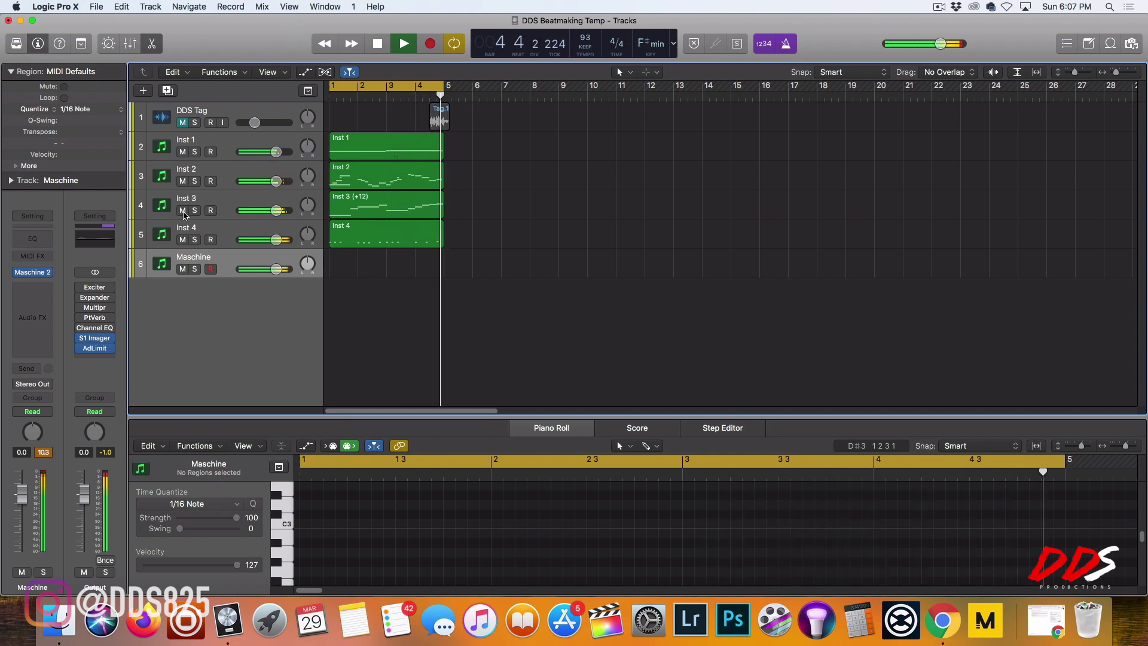
{"action": "left_click", "coordinate": [183, 181]}
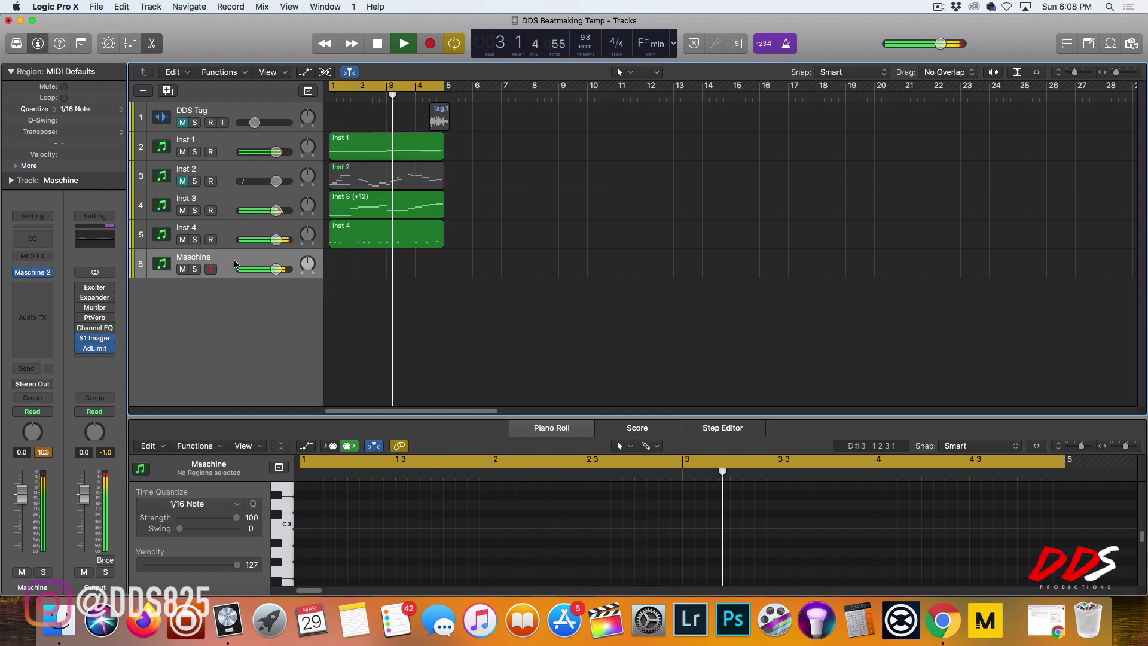
{"action": "left_click", "coordinate": [233, 235]}
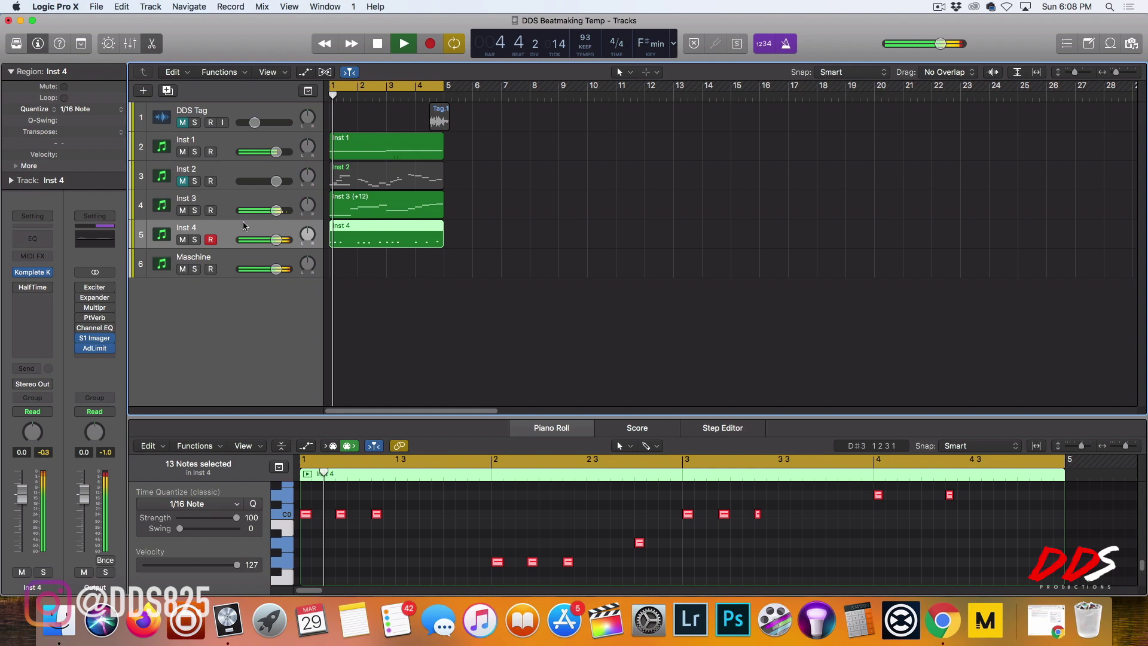
{"action": "key", "text": "super+d"}
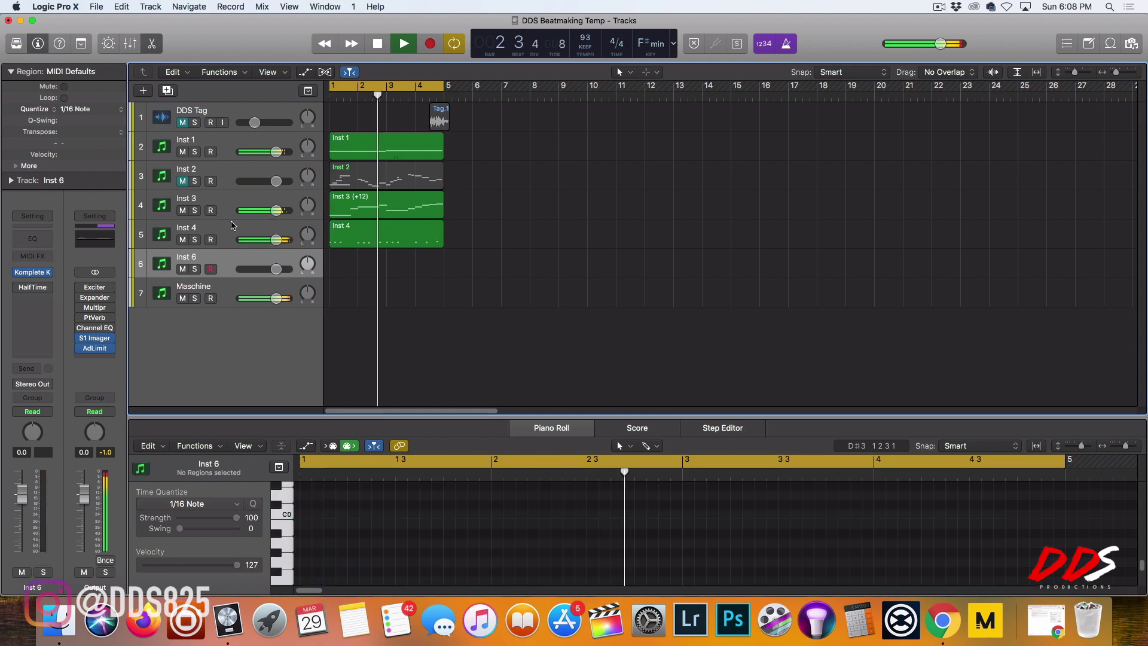
Step: Load the Tubular Bells preset in the Inst 6 track's Komplete Kontrol and record a four-bar part with one C2 note at each bar
{"action": "left_click", "coordinate": [32, 271]}
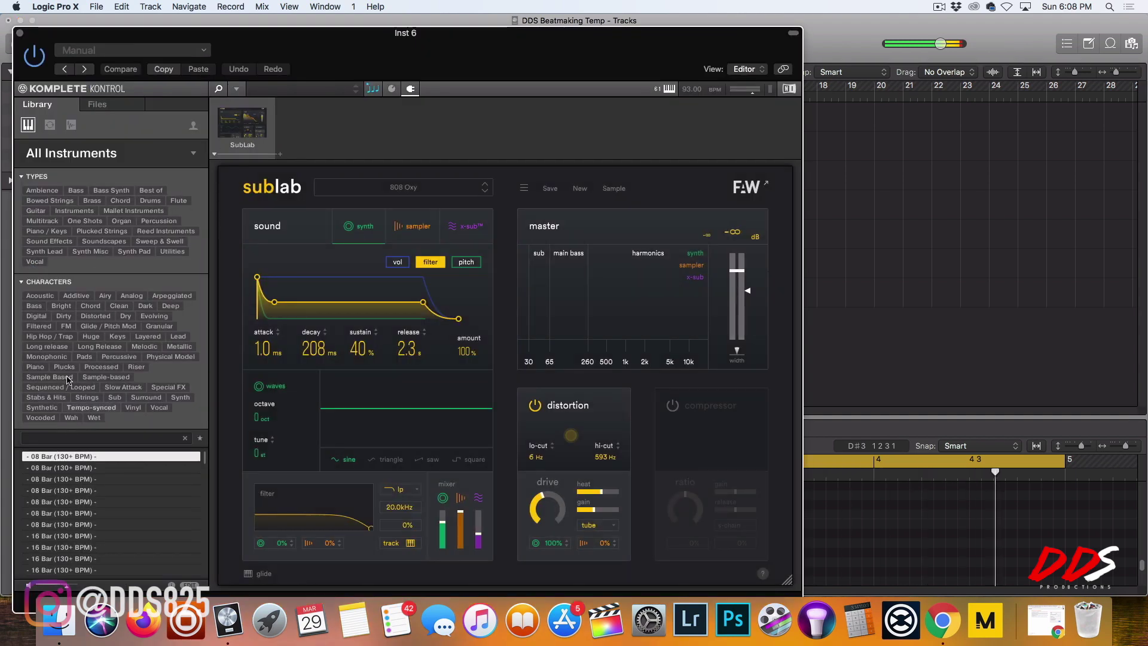
{"action": "left_click", "coordinate": [198, 441]}
{"action": "scroll", "coordinate": [175, 456], "scroll_direction": "down", "scroll_amount": 20}
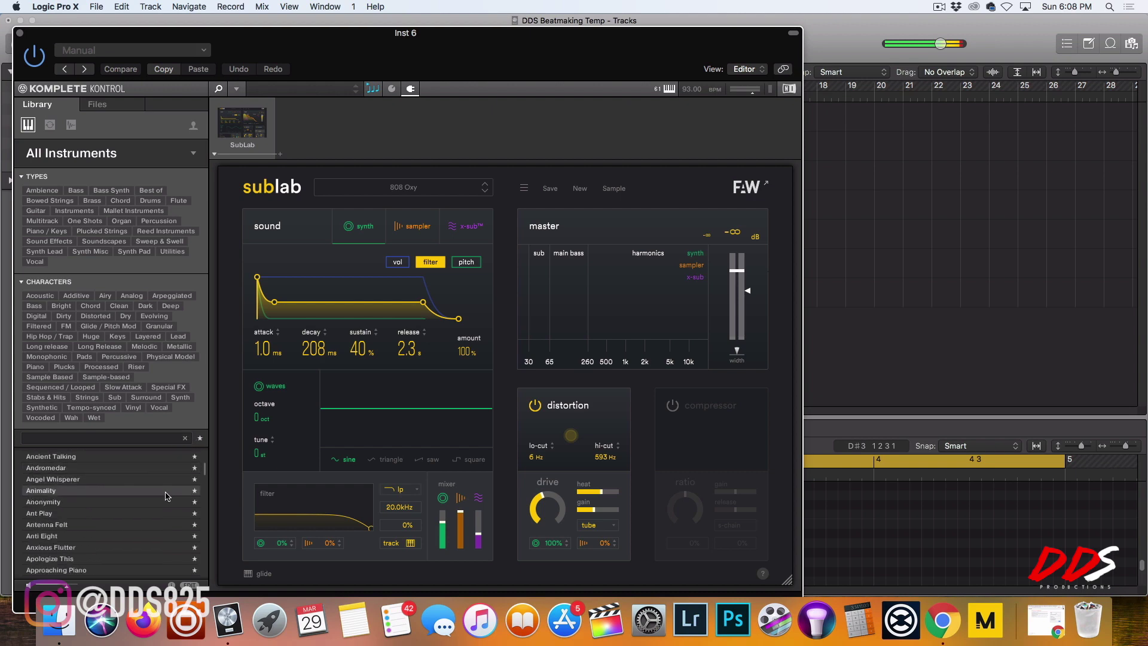
{"action": "scroll", "coordinate": [129, 542], "scroll_direction": "down", "scroll_amount": 8}
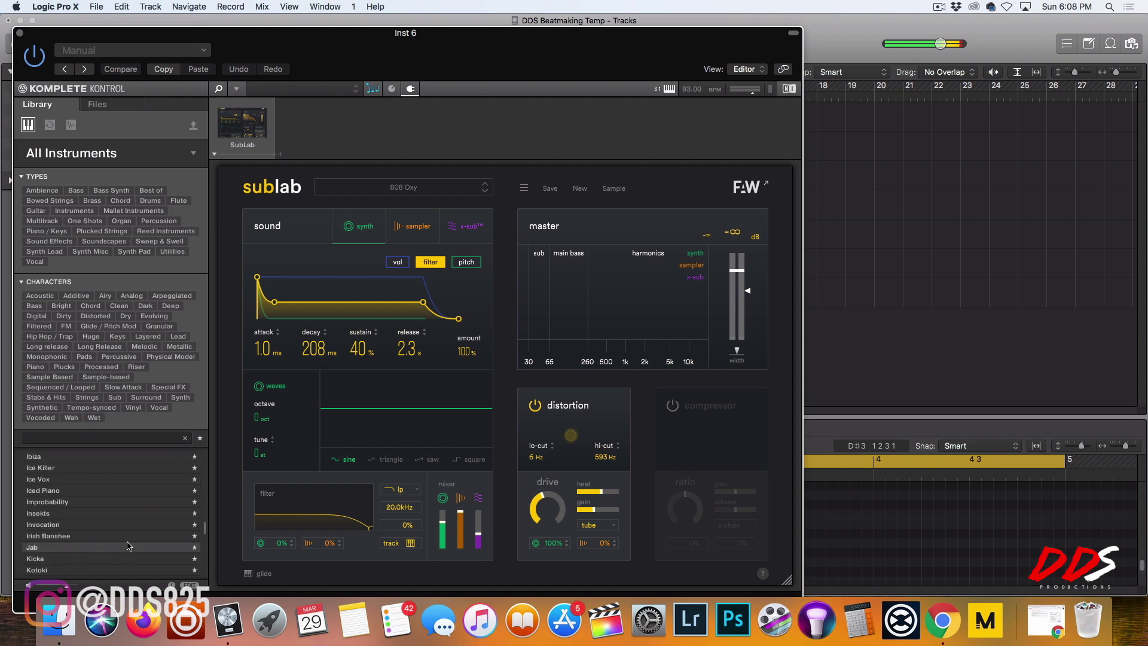
{"action": "scroll", "coordinate": [129, 536], "scroll_direction": "down", "scroll_amount": 10}
{"action": "scroll", "coordinate": [137, 529], "scroll_direction": "down", "scroll_amount": 8}
{"action": "scroll", "coordinate": [143, 504], "scroll_direction": "down", "scroll_amount": 15}
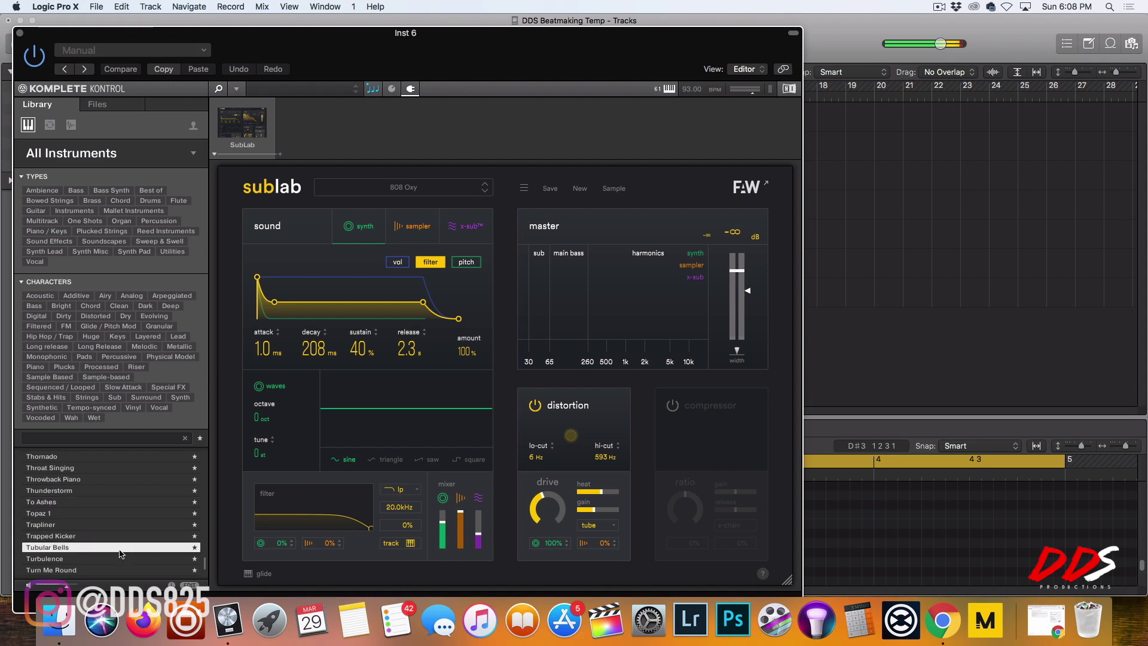
{"action": "double_click", "coordinate": [120, 547]}
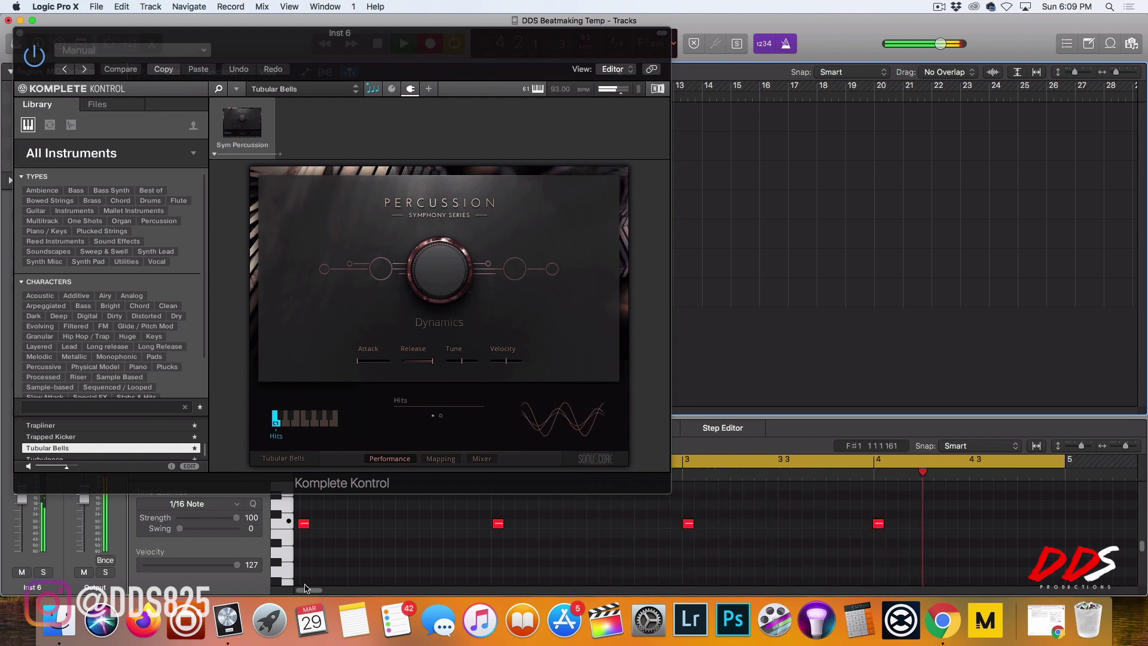
{"action": "key", "text": "space"}
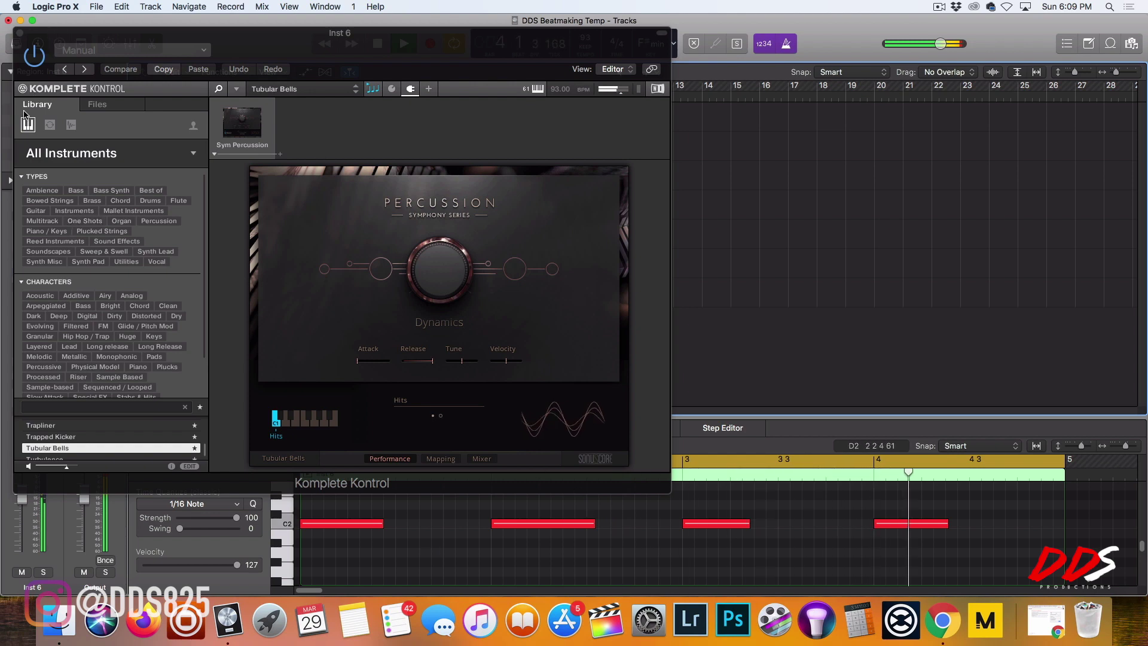
{"action": "left_click", "coordinate": [21, 35]}
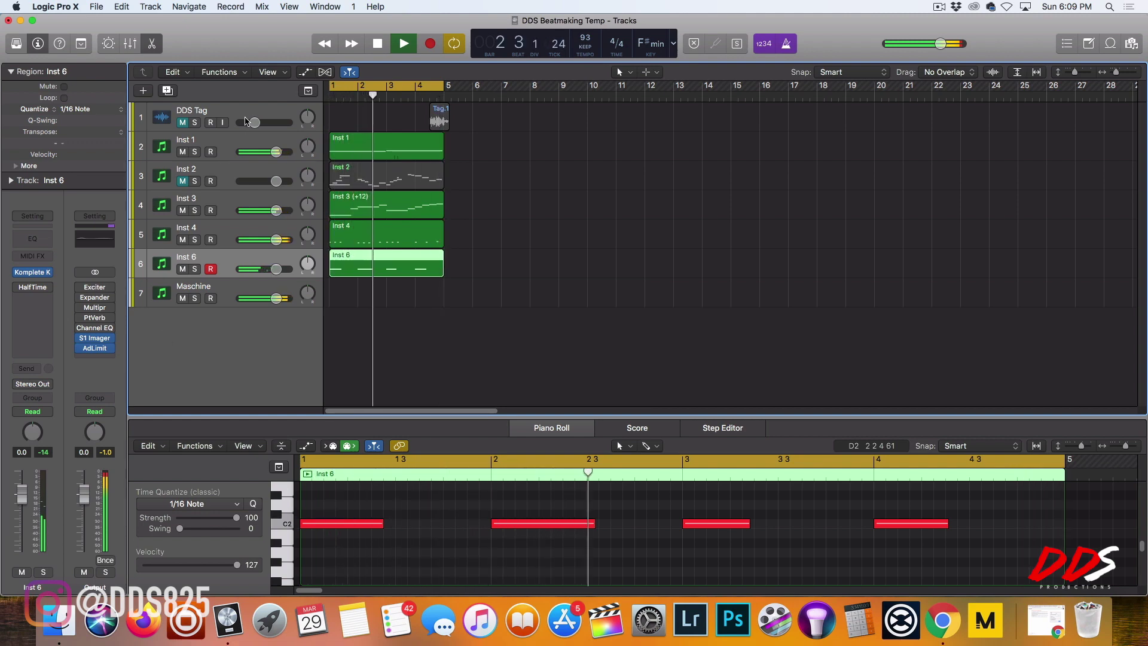
Step: Copy the Inst 4 808 region to bar 5 and move the cycle range to bars 5 to 9
{"action": "left_click", "coordinate": [222, 241]}
{"action": "right_click", "coordinate": [224, 240]}
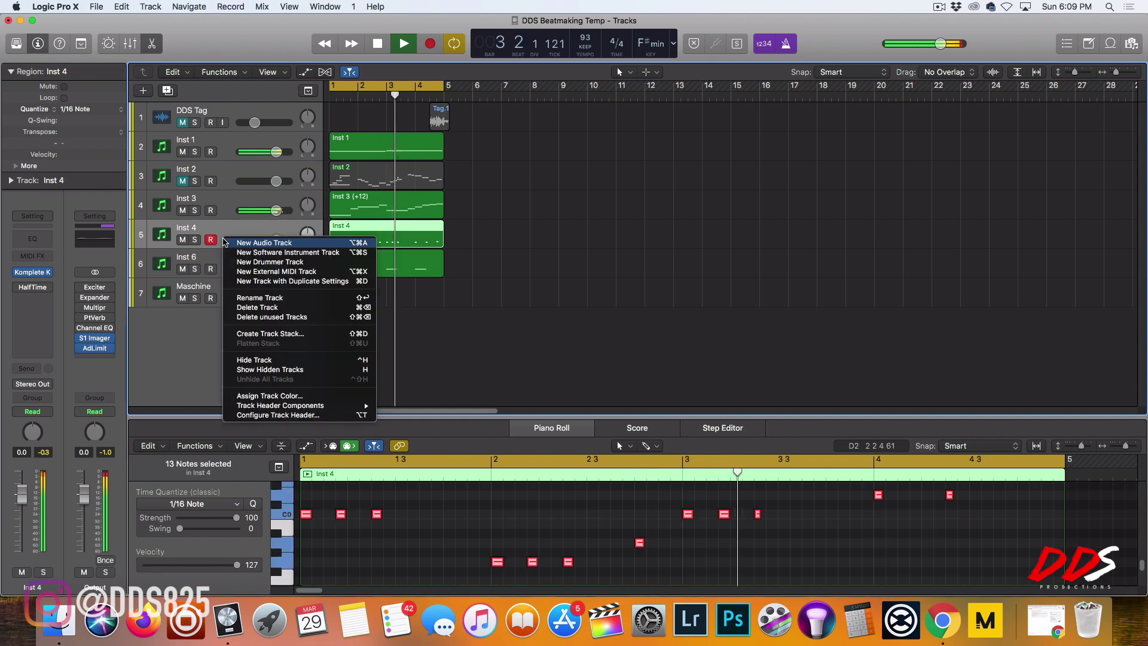
{"action": "left_click", "coordinate": [426, 238]}
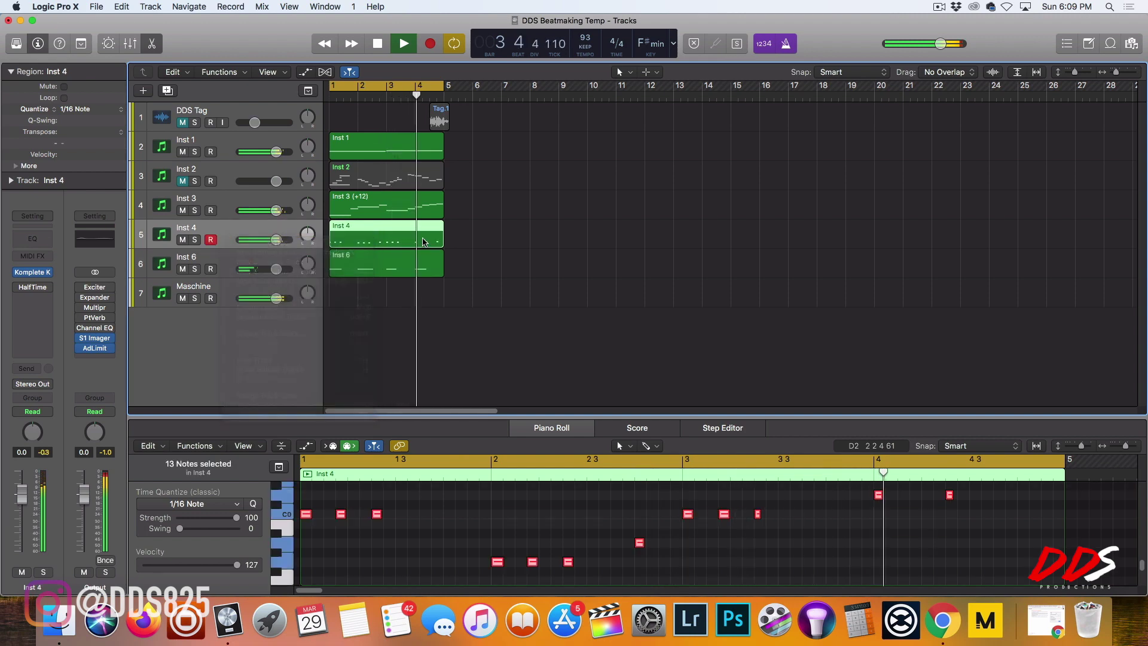
{"action": "right_click", "coordinate": [426, 239]}
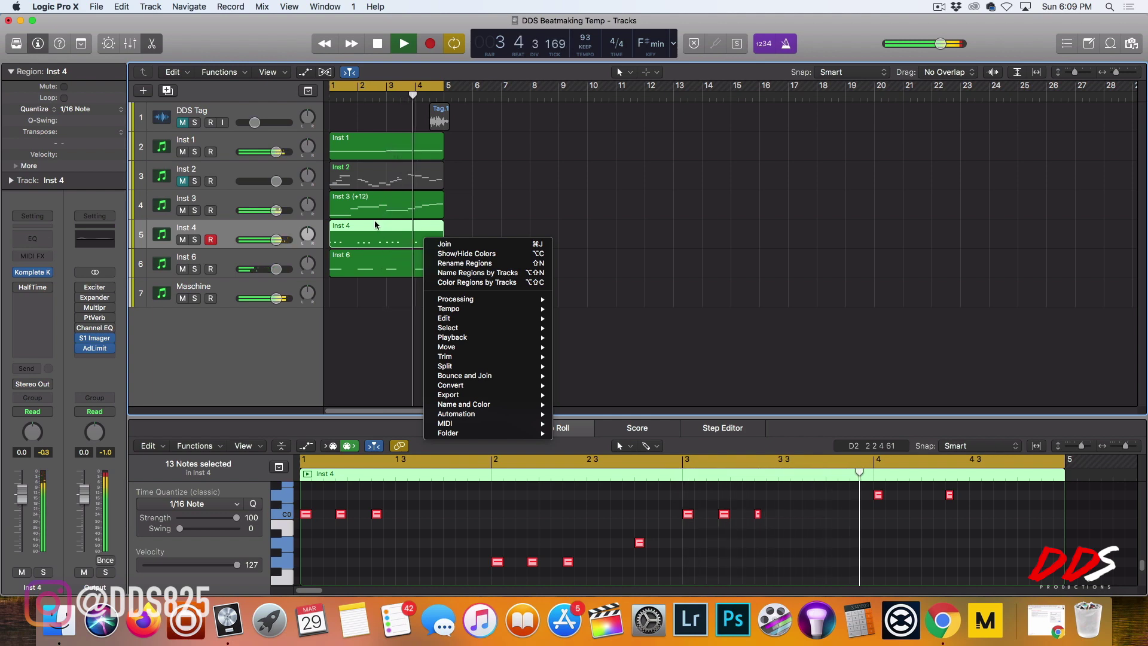
{"action": "left_click", "coordinate": [355, 243]}
{"action": "left_click_drag", "start_coordinate": [355, 242], "coordinate": [470, 242]}
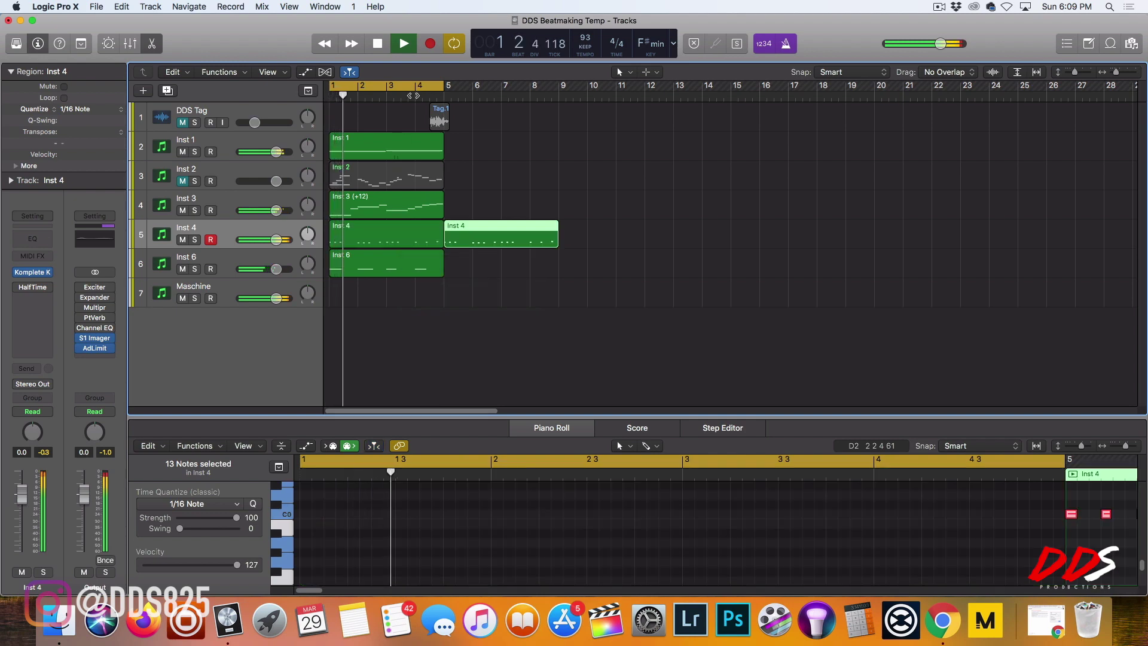
{"action": "left_click_drag", "start_coordinate": [424, 85], "coordinate": [532, 96]}
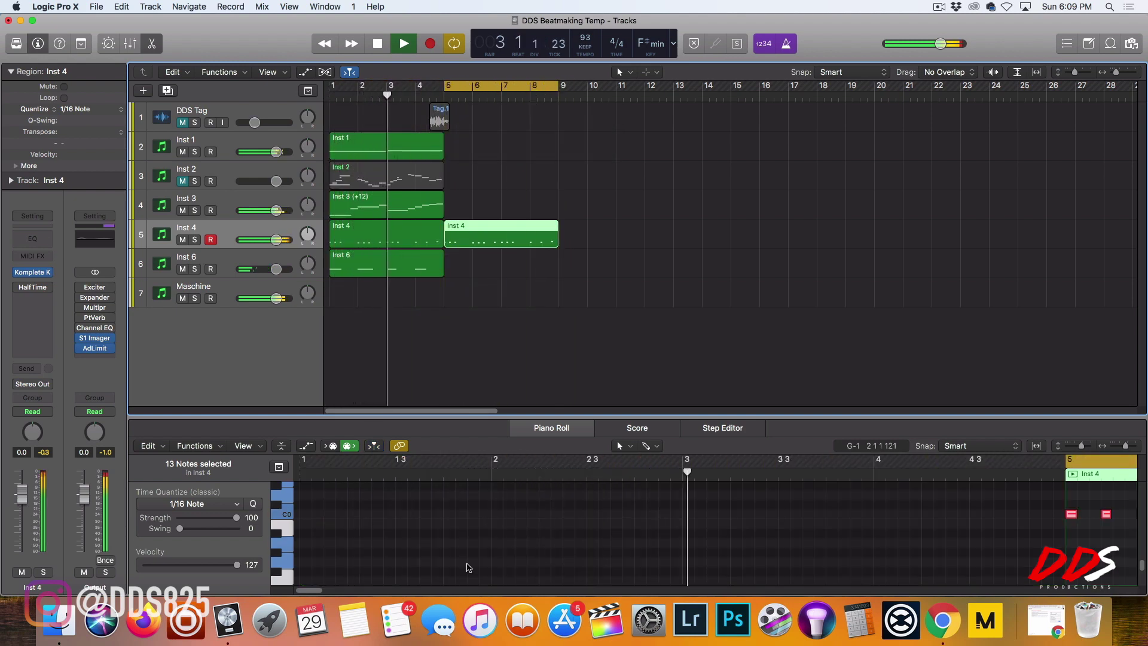
Step: Delete every note after the first in each of bars 5, 6 and 7 of the copied Inst 4 region
{"action": "left_click", "coordinate": [327, 591]}
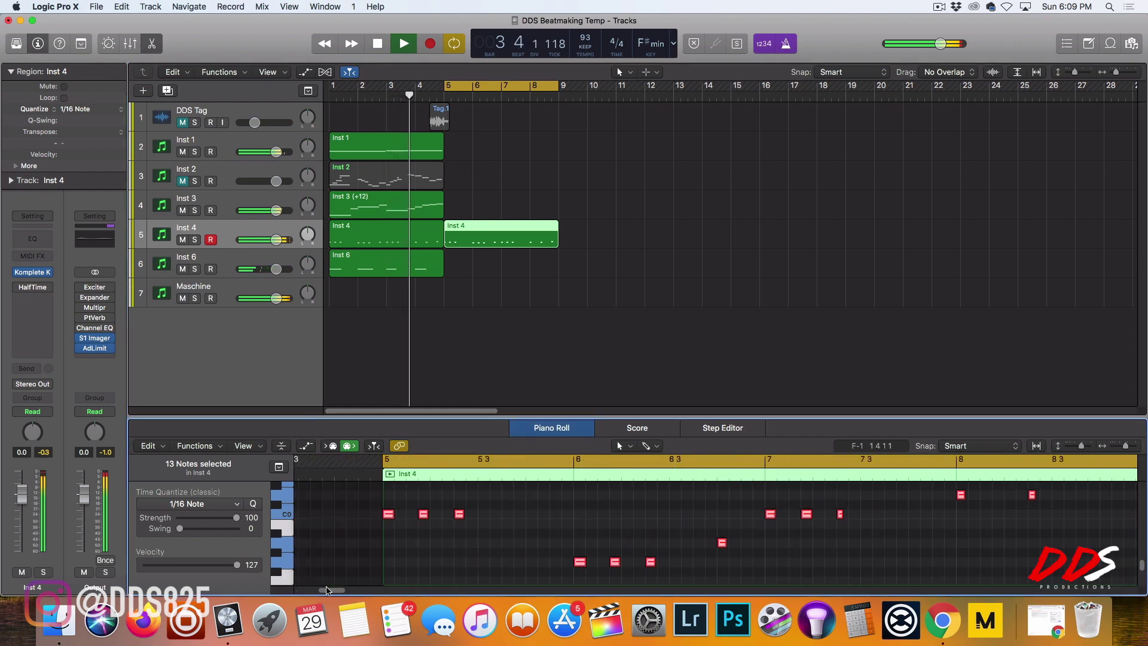
{"action": "left_click_drag", "start_coordinate": [327, 591], "coordinate": [318, 591]}
{"action": "left_click_drag", "start_coordinate": [647, 497], "coordinate": [716, 533]}
{"action": "key", "text": "Delete"}
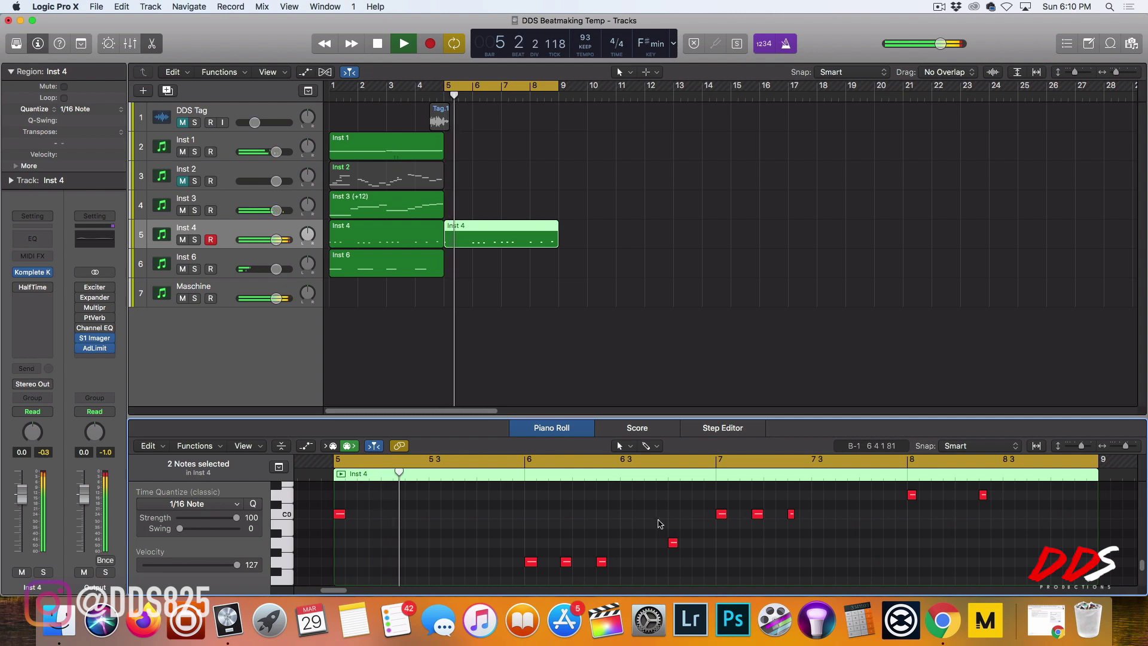
{"action": "left_click_drag", "start_coordinate": [560, 528], "coordinate": [606, 576]}
{"action": "key", "text": "Delete"}
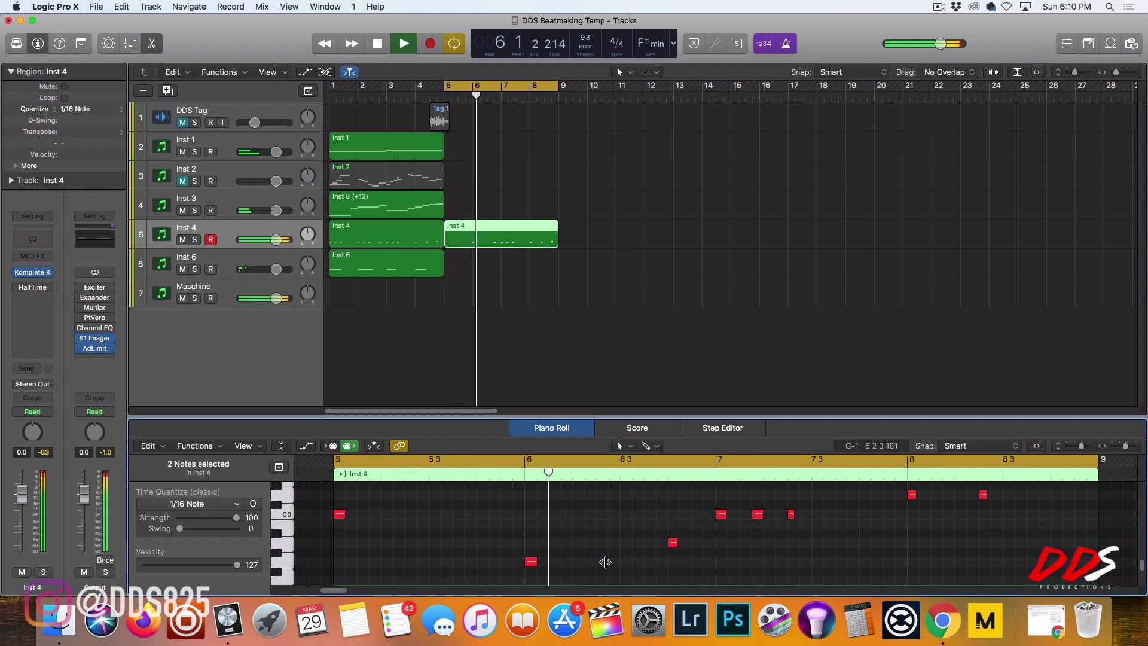
{"action": "left_click", "coordinate": [673, 543]}
{"action": "key", "text": "Delete"}
{"action": "left_click_drag", "start_coordinate": [759, 495], "coordinate": [840, 539]}
{"action": "key", "text": "Delete"}
Step: Delete the last two notes in bar 8 of the copied Inst 4 region and return the cycle range to bars 1 to 5
{"action": "scroll", "coordinate": [942, 544], "scroll_direction": "up", "scroll_amount": 1}
{"action": "scroll", "coordinate": [943, 541], "scroll_direction": "up", "scroll_amount": 2}
{"action": "left_click_drag", "start_coordinate": [953, 509], "coordinate": [1137, 483]}
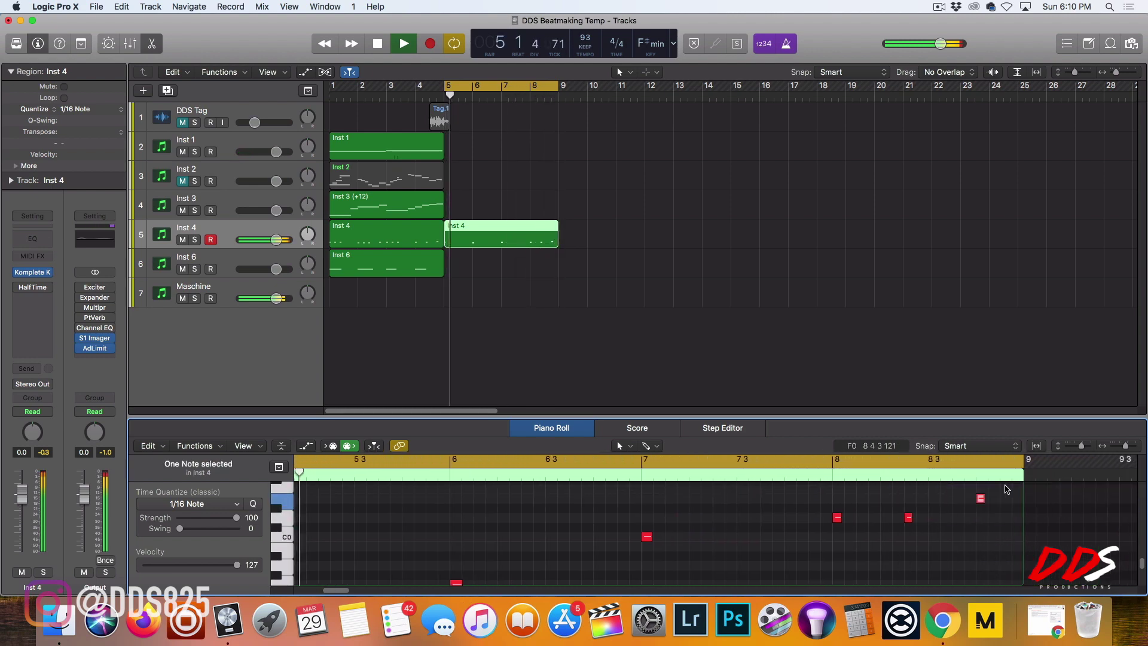
{"action": "left_click_drag", "start_coordinate": [1007, 489], "coordinate": [897, 542]}
{"action": "key", "text": "Delete"}
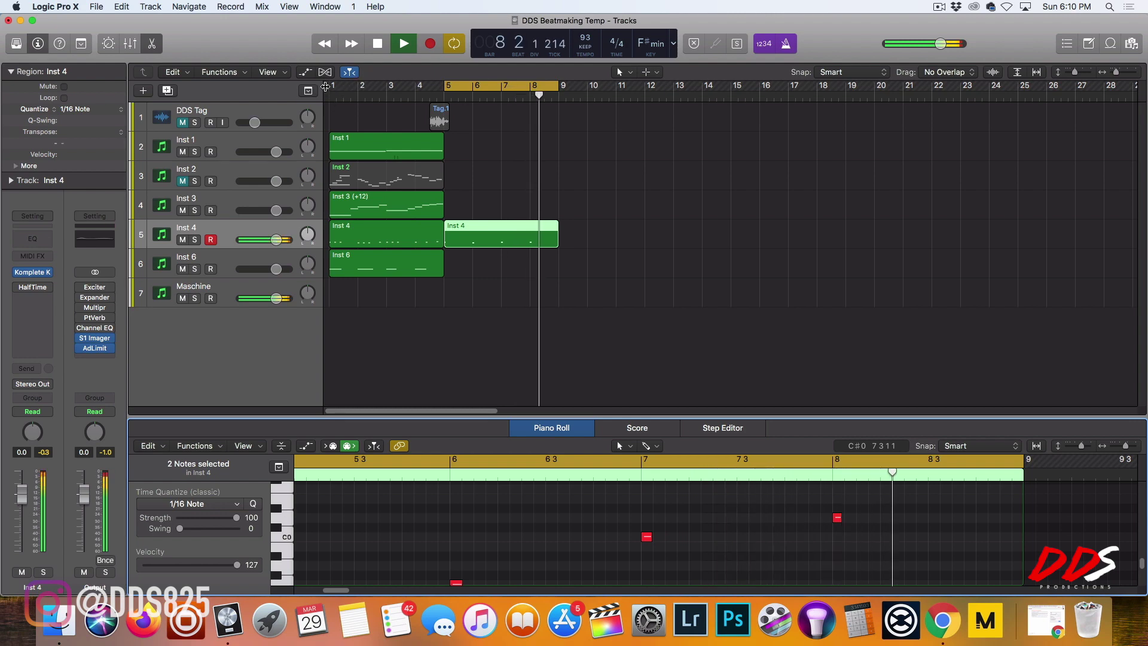
{"action": "left_click_drag", "start_coordinate": [459, 86], "coordinate": [342, 84]}
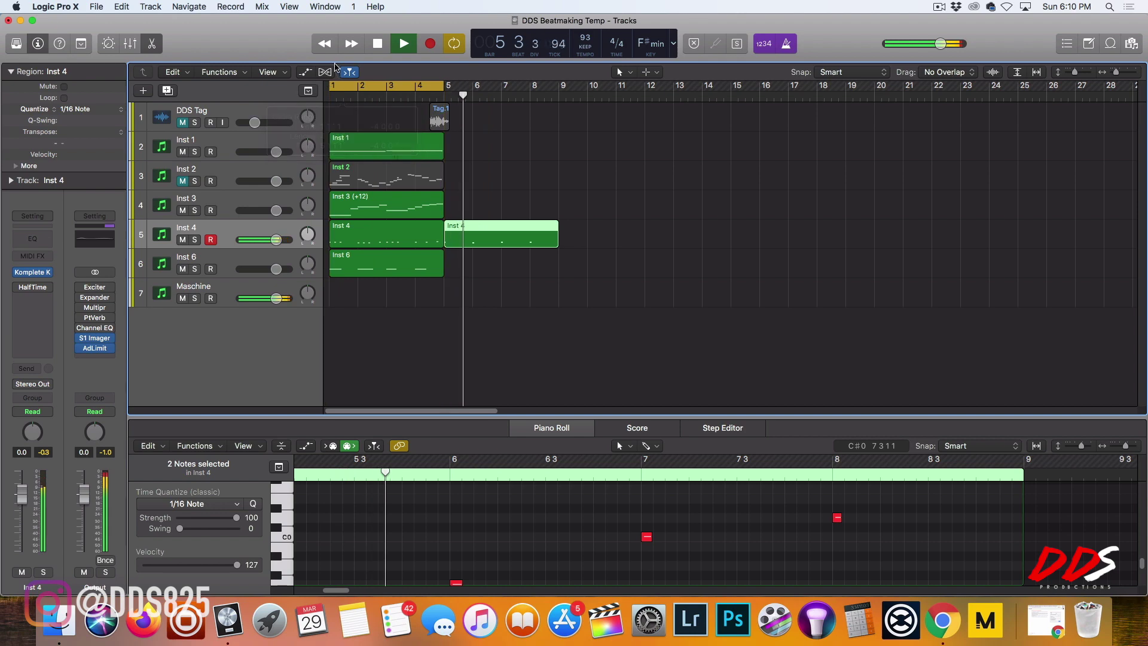
{"action": "left_click", "coordinate": [379, 49]}
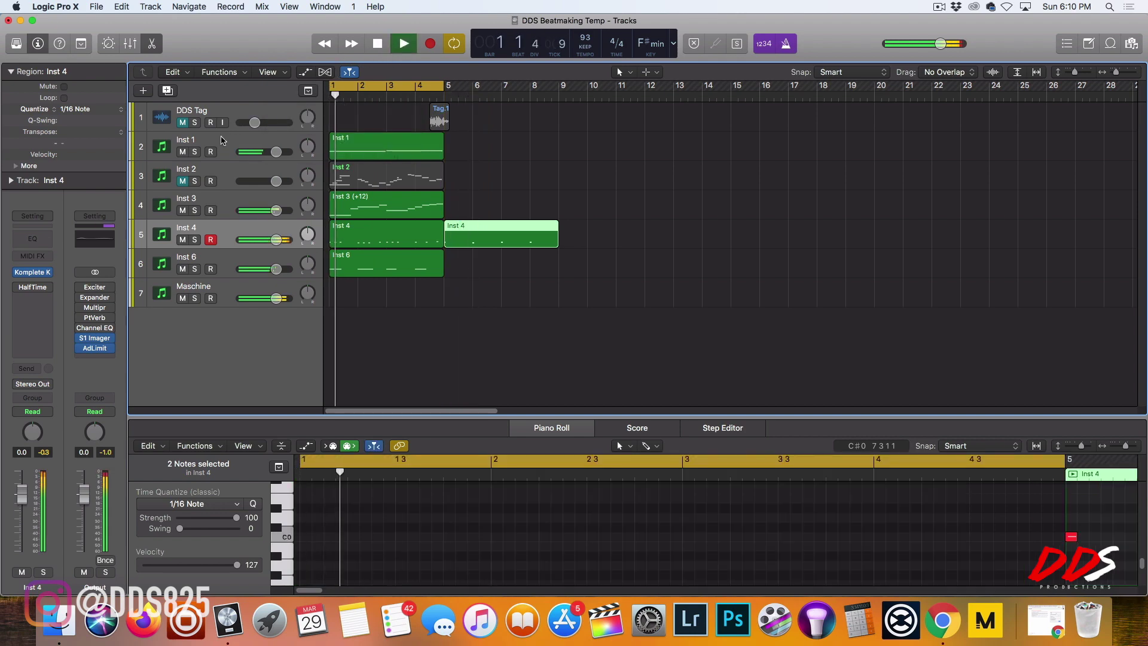
Step: Solo the Inst 1 track and rename it Pad
{"action": "left_click", "coordinate": [194, 152]}
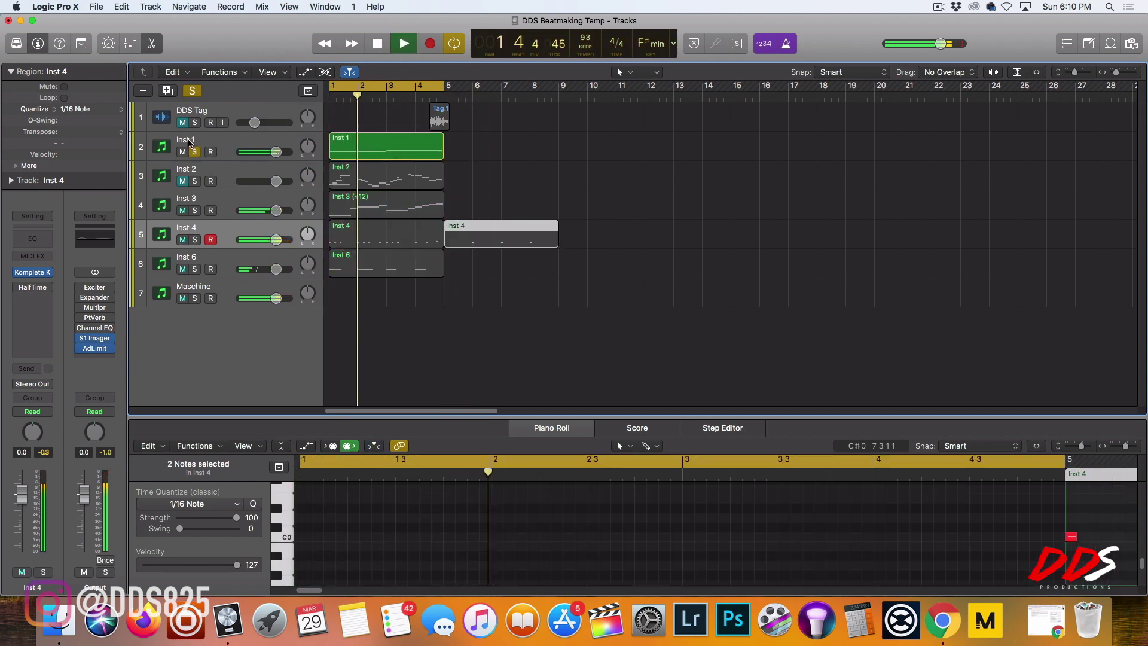
{"action": "double_click", "coordinate": [189, 140]}
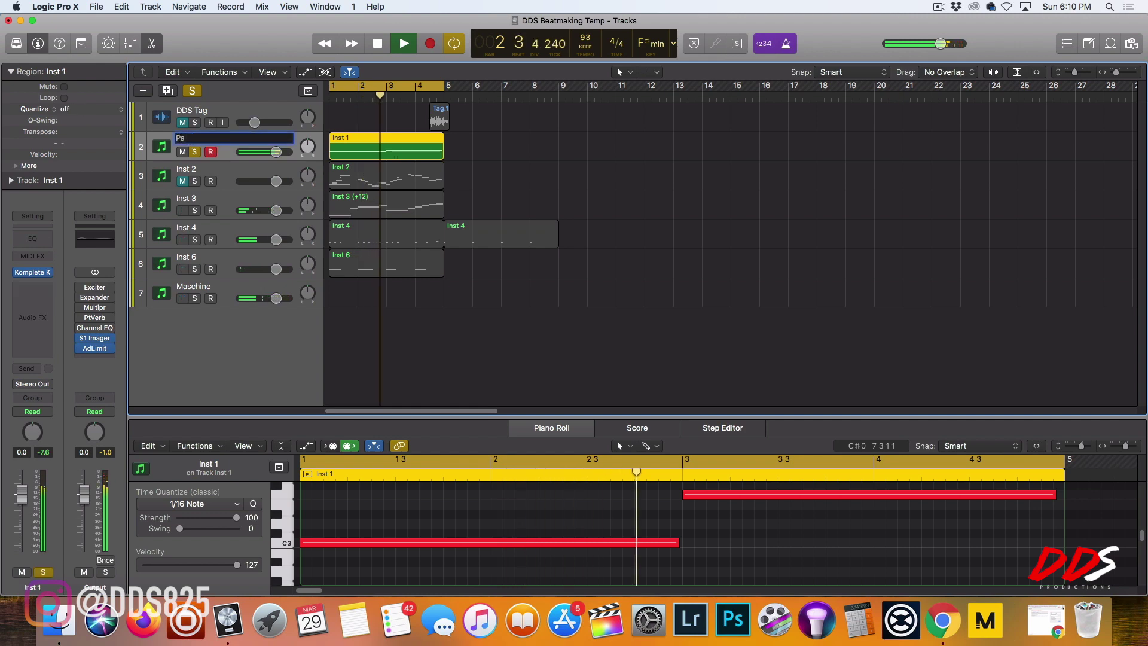
{"action": "type", "text": "Pad"}
{"action": "key", "text": "Return"}
Step: Assign a bright magenta track color to the Pad track
{"action": "right_click", "coordinate": [198, 139]}
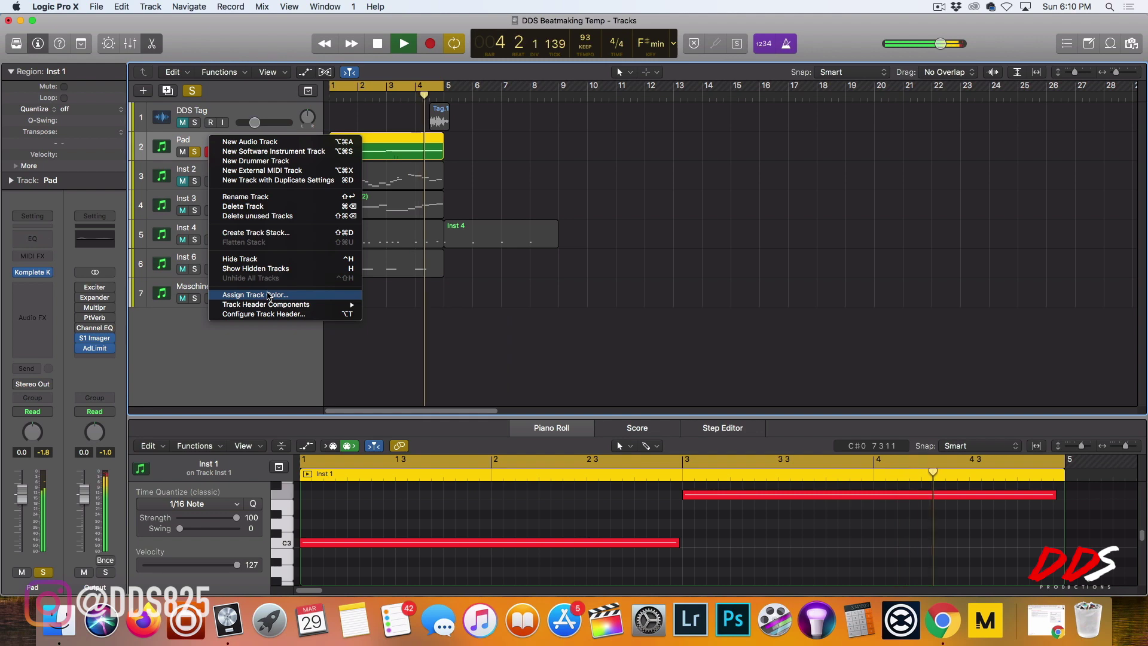
{"action": "left_click", "coordinate": [268, 296]}
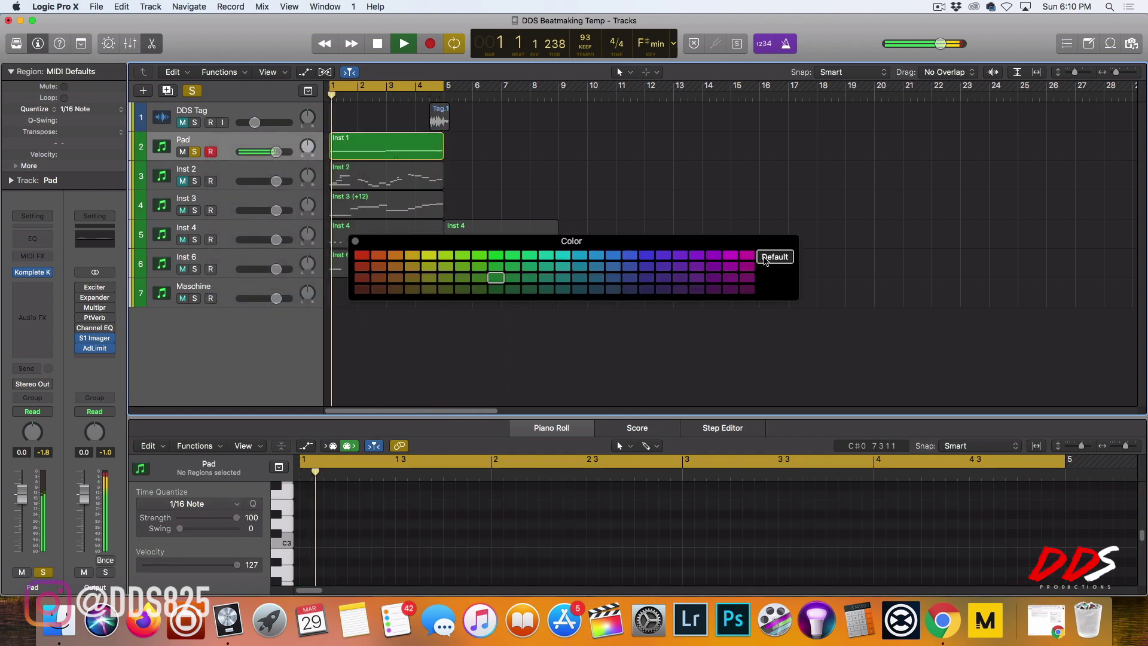
{"action": "left_click", "coordinate": [747, 255]}
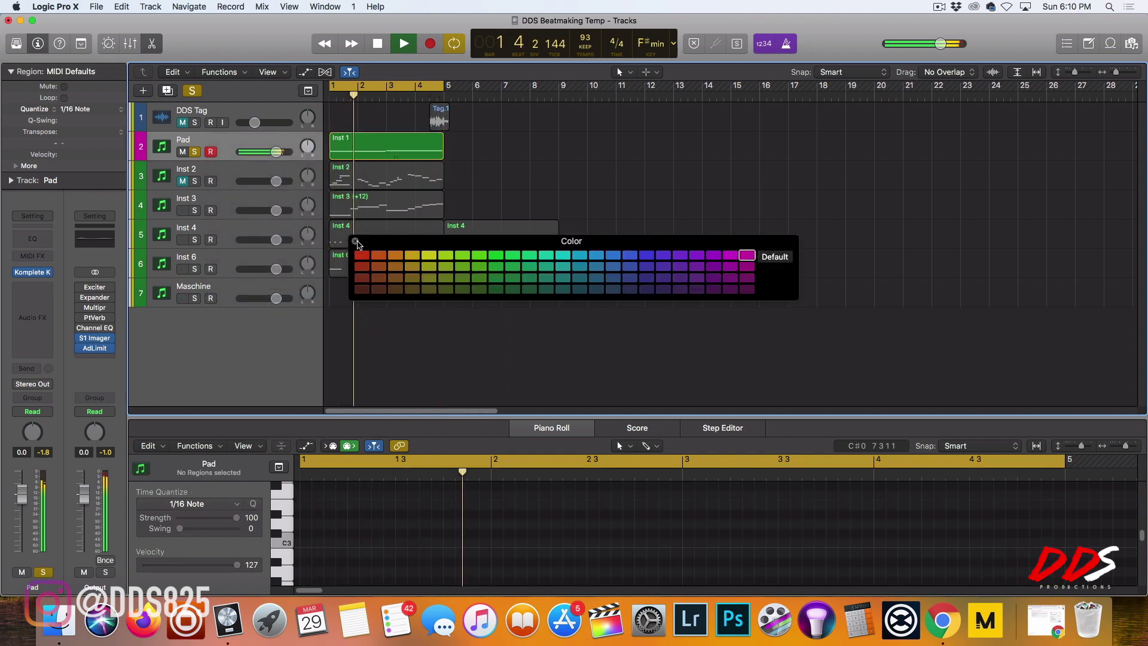
{"action": "left_click", "coordinate": [355, 241]}
Step: Solo the Inst 2 track and rename it Pluck
{"action": "left_click", "coordinate": [198, 181]}
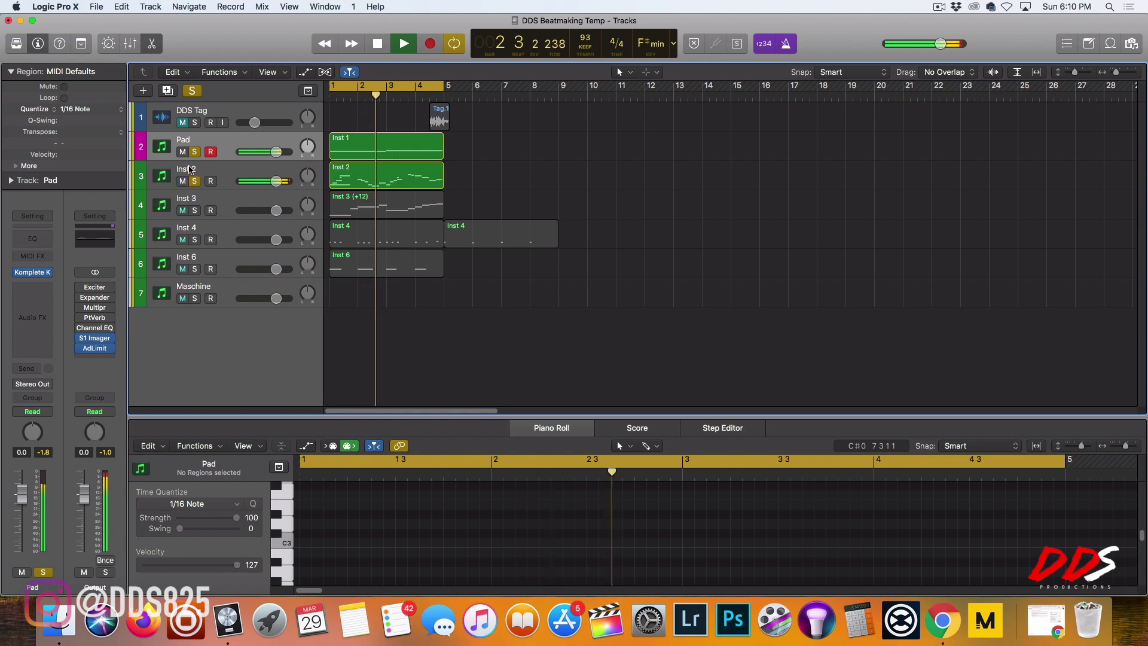
{"action": "double_click", "coordinate": [189, 167]}
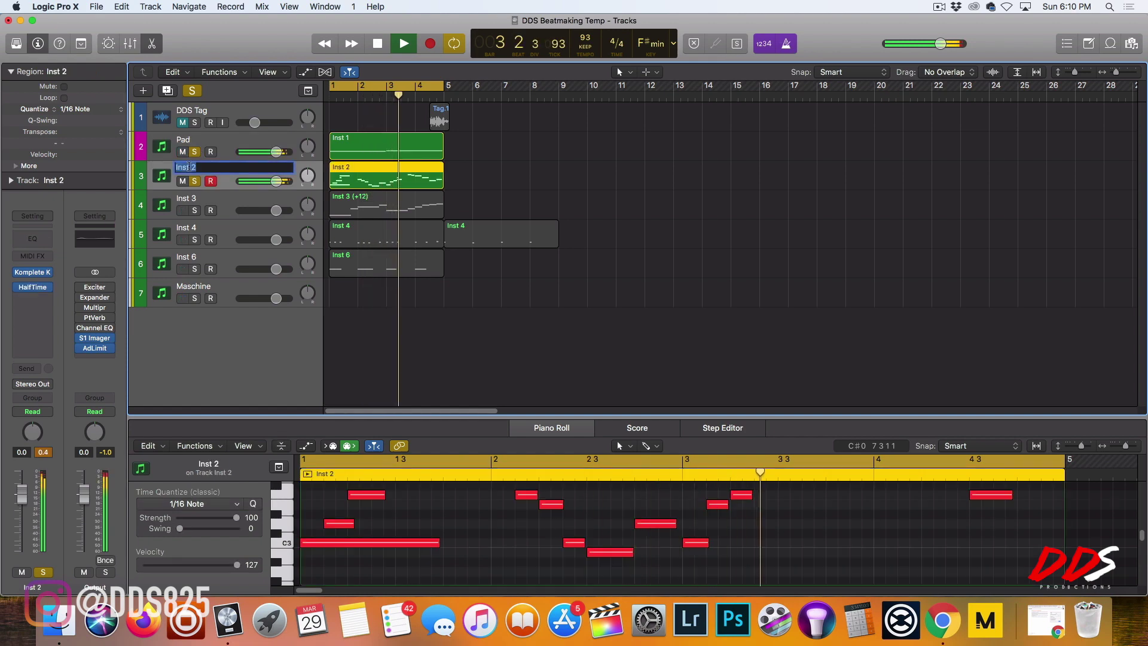
{"action": "type", "text": "Plu"}
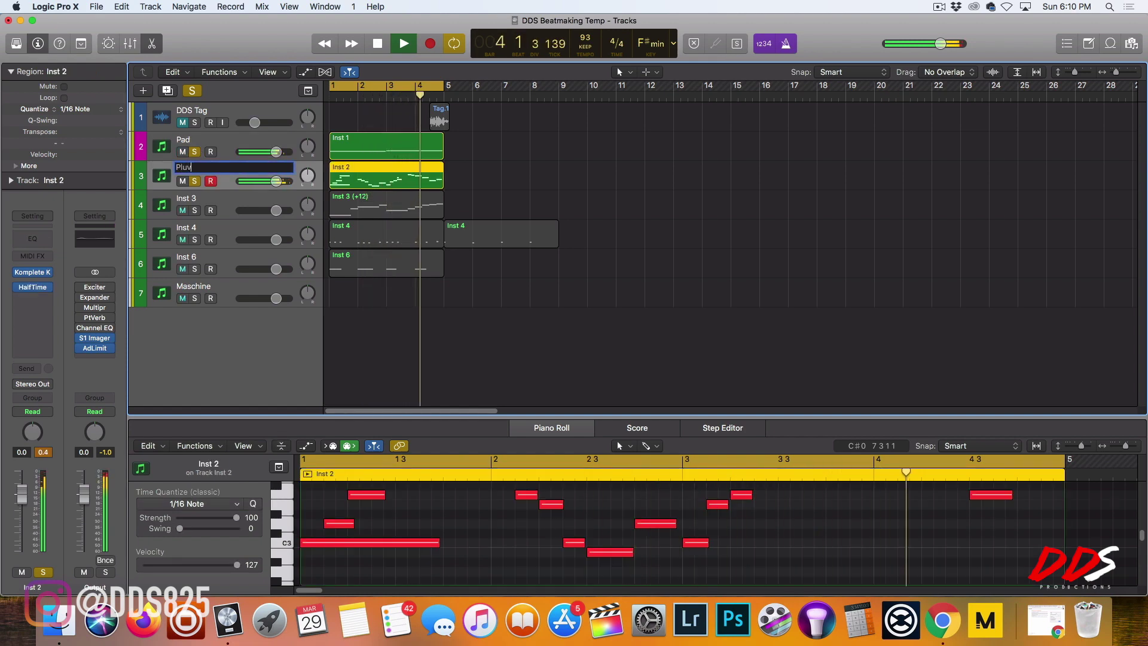
{"action": "type", "text": "ck"}
{"action": "key", "text": "Return"}
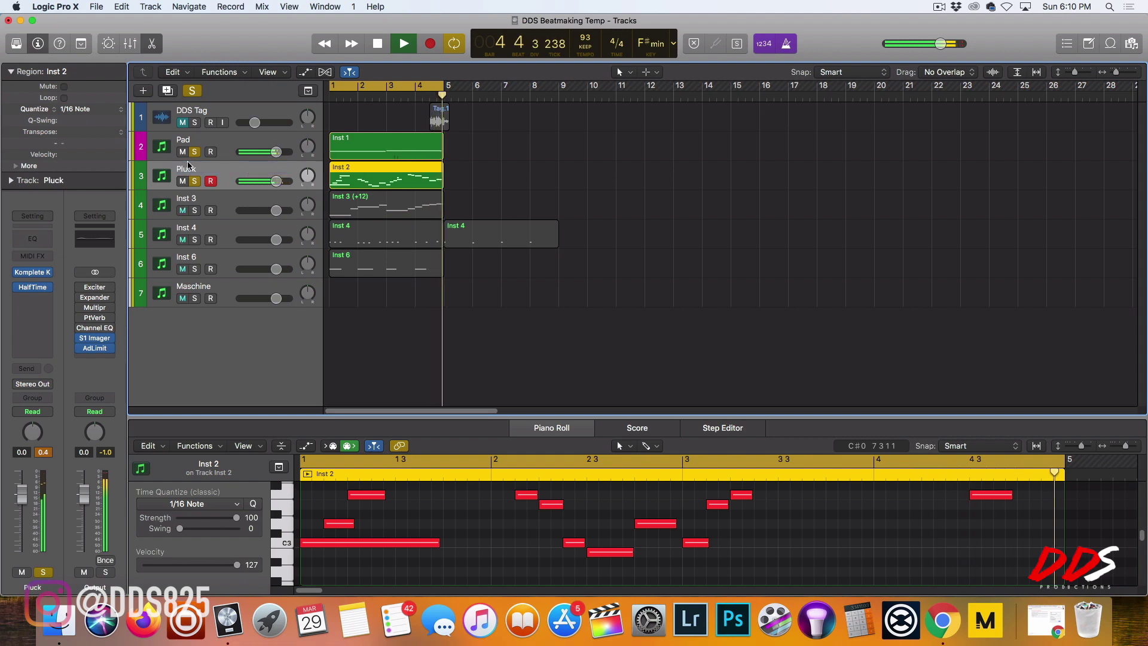
Step: Assign a purple track color to the Pluck track
{"action": "right_click", "coordinate": [228, 185]}
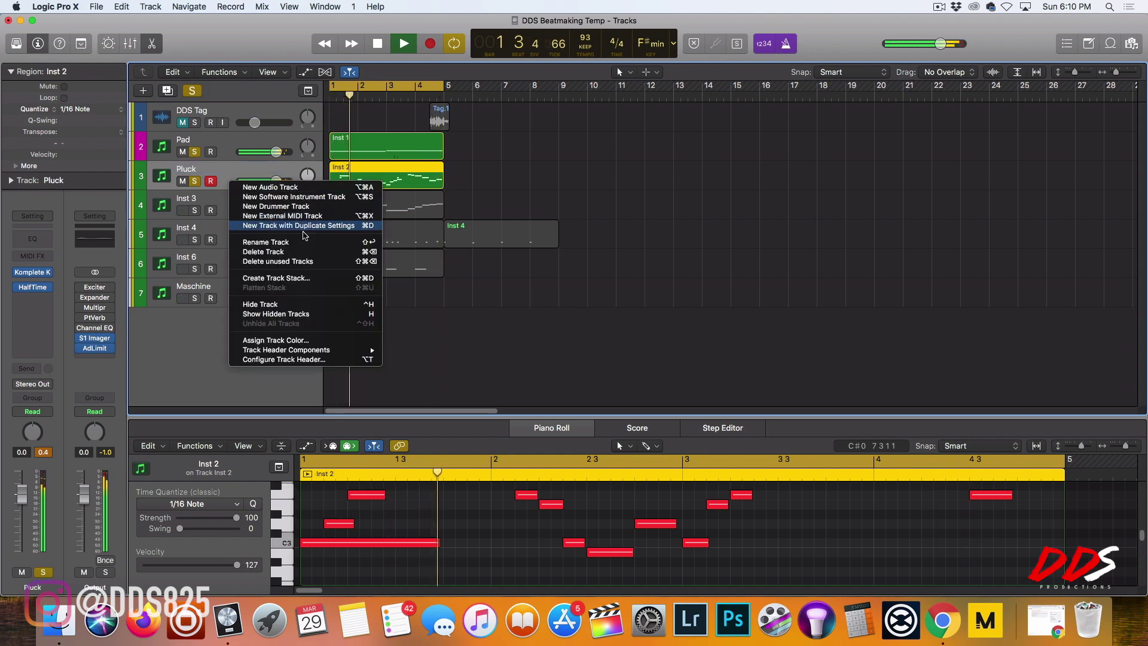
{"action": "left_click", "coordinate": [505, 247]}
{"action": "left_click", "coordinate": [505, 247]}
{"action": "key", "text": "alt+c"}
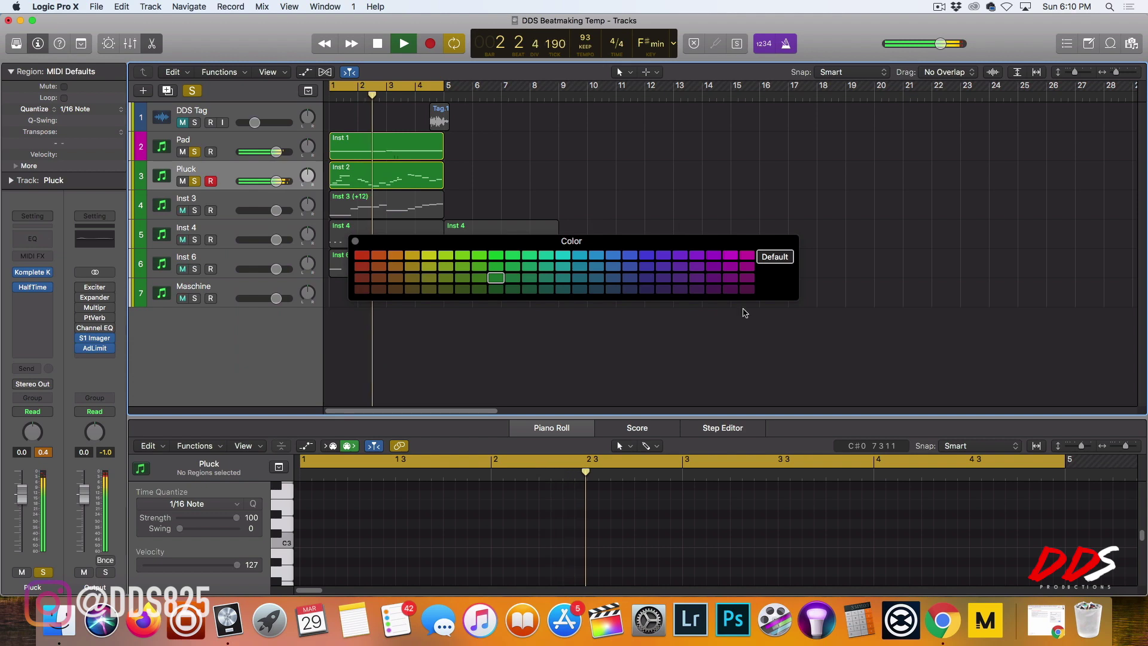
{"action": "left_click", "coordinate": [680, 266]}
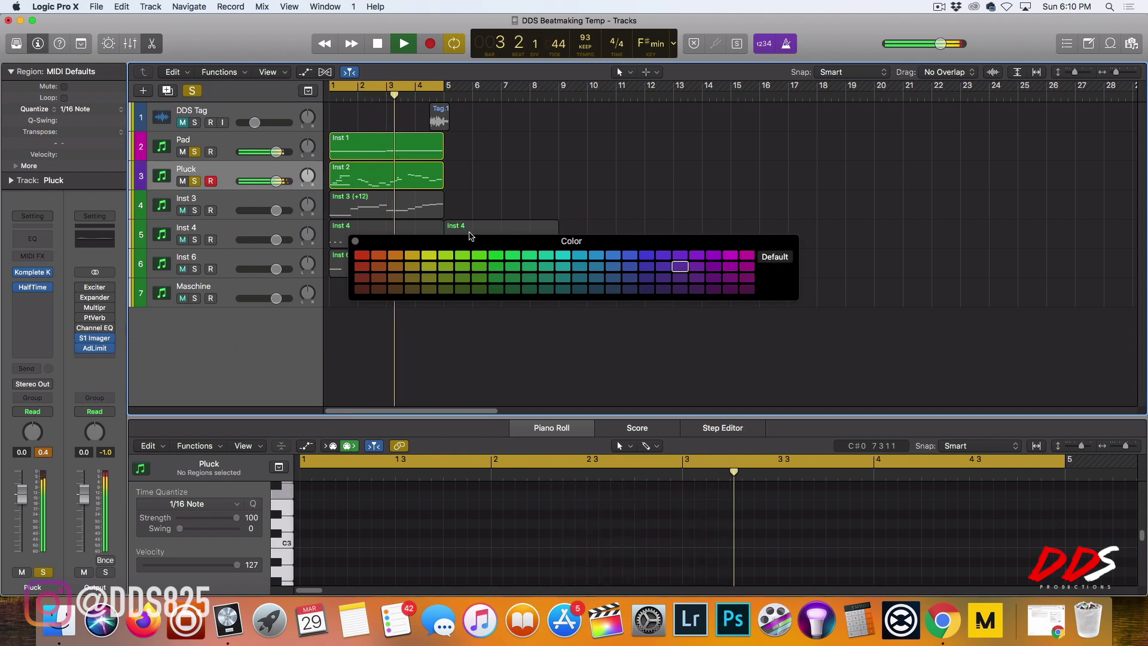
{"action": "left_click", "coordinate": [355, 242]}
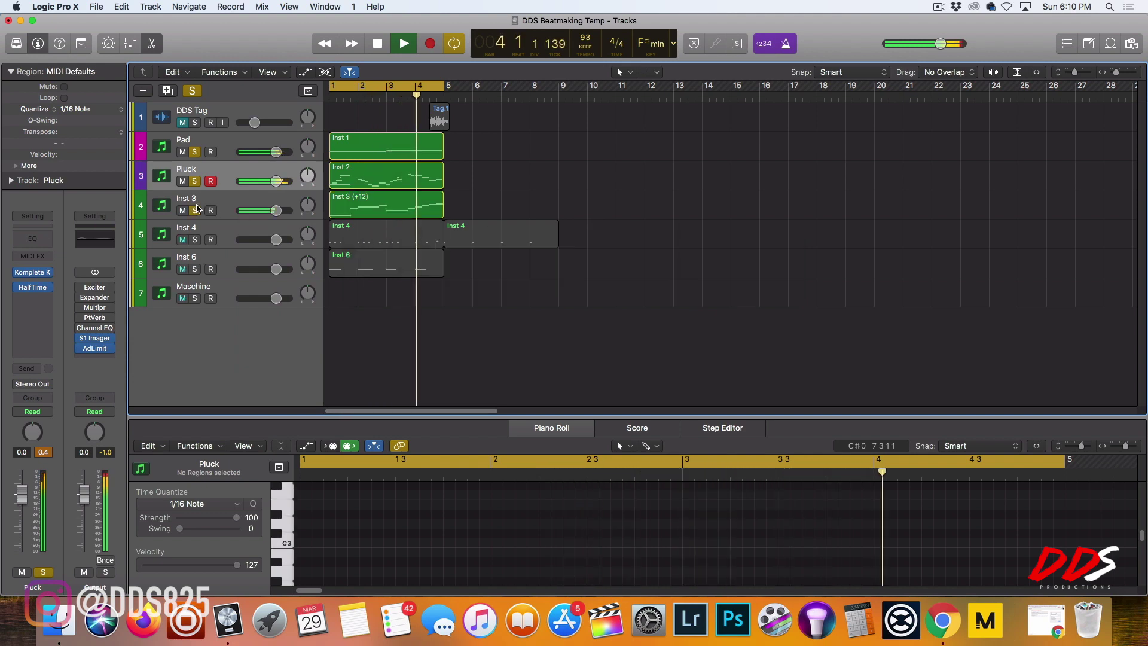
Step: Solo the Inst 3 track and rename it Lead
{"action": "left_click", "coordinate": [186, 201]}
{"action": "double_click", "coordinate": [186, 200]}
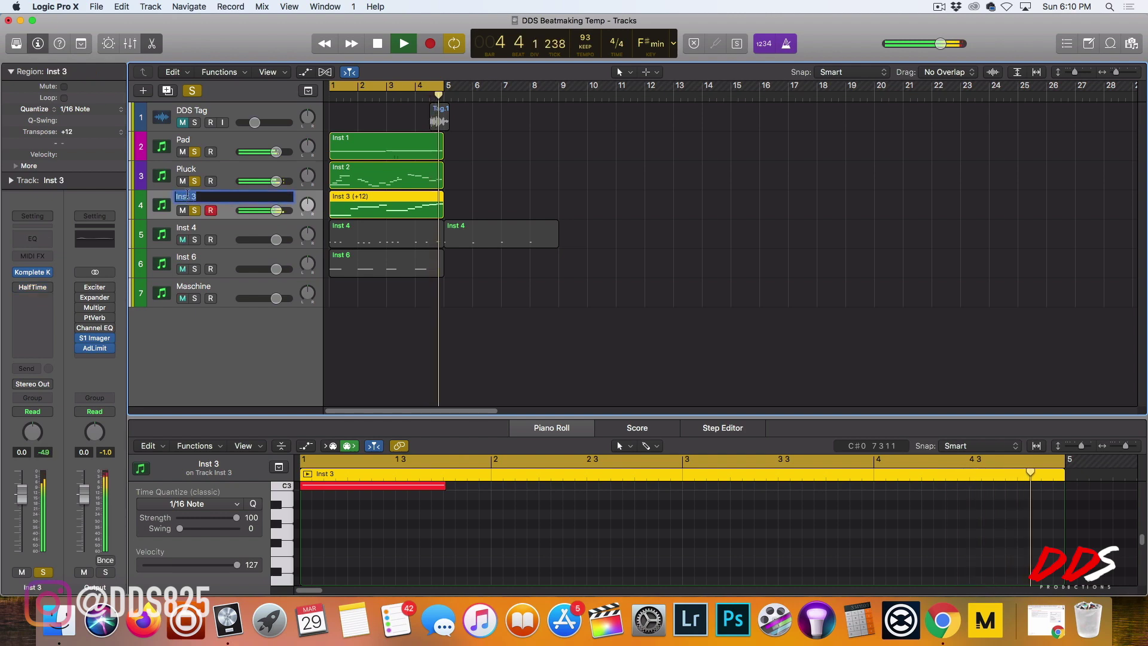
{"action": "type", "text": "Lead"}
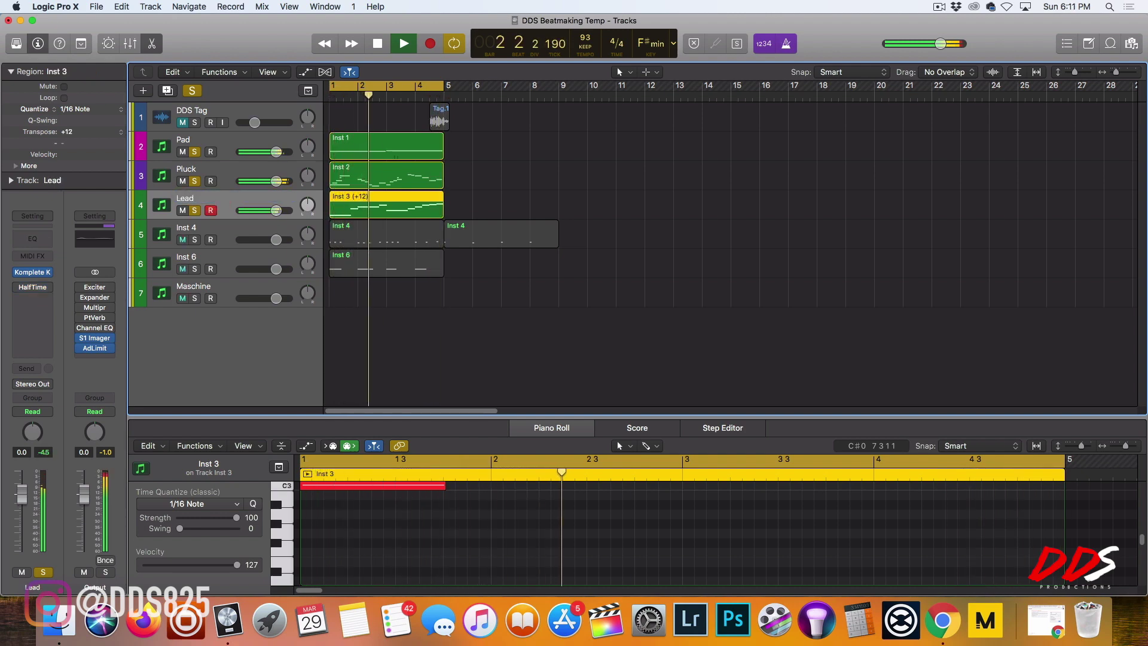
Step: Assign a red track color to the Lead track
{"action": "right_click", "coordinate": [221, 193]}
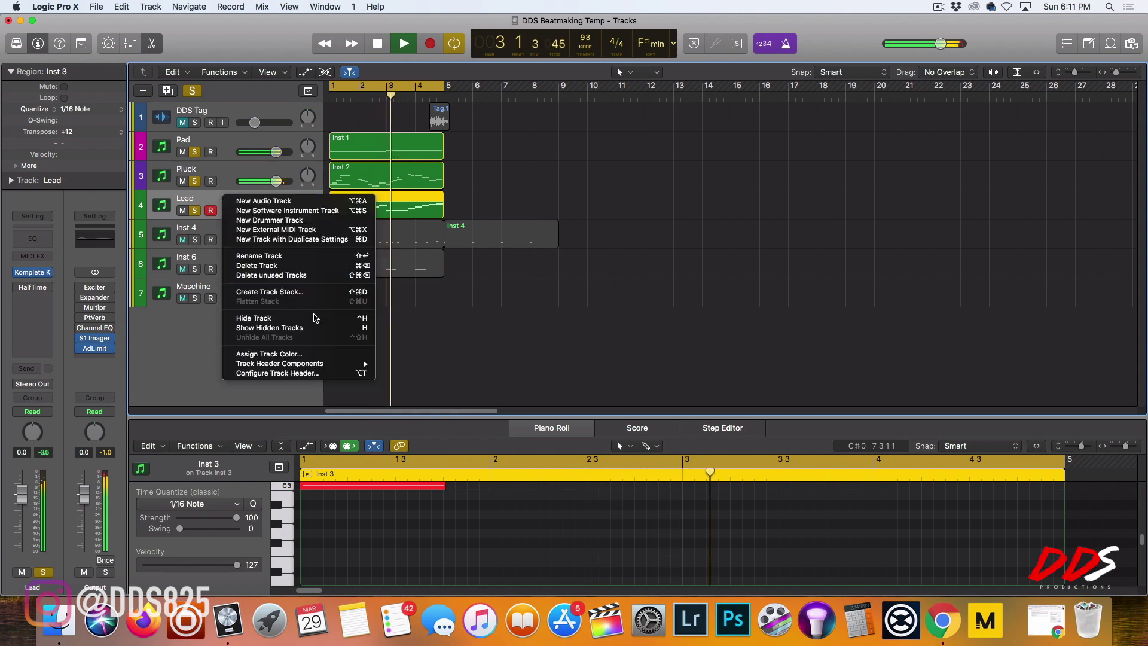
{"action": "left_click", "coordinate": [476, 348]}
{"action": "left_click", "coordinate": [475, 348]}
{"action": "key", "text": "alt+c"}
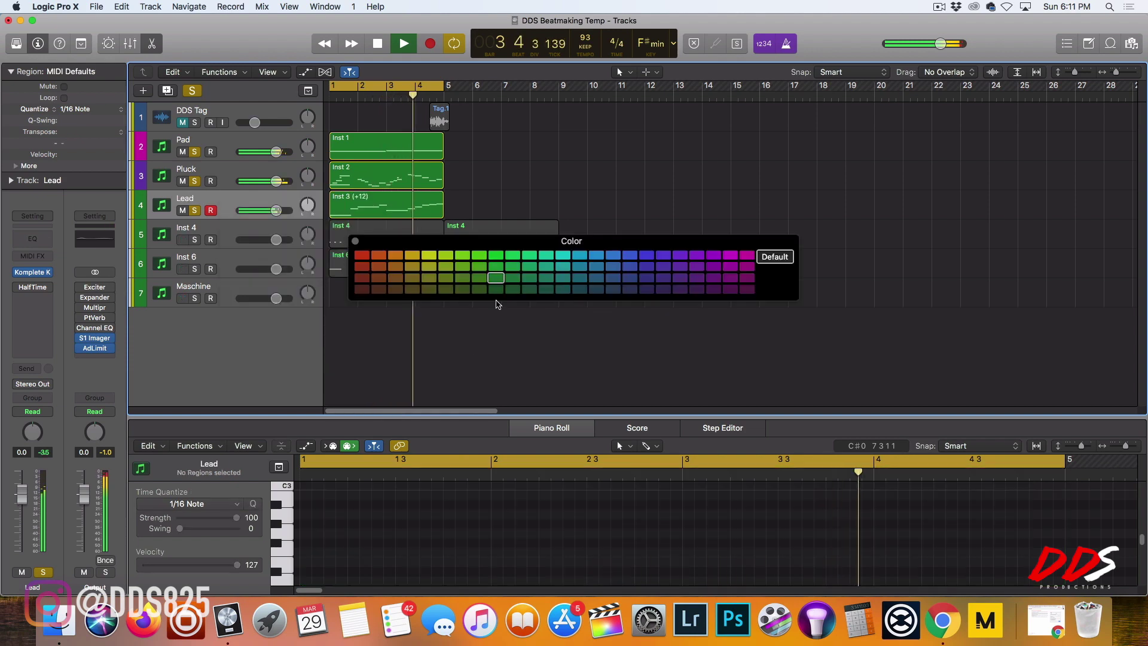
{"action": "left_click", "coordinate": [357, 241]}
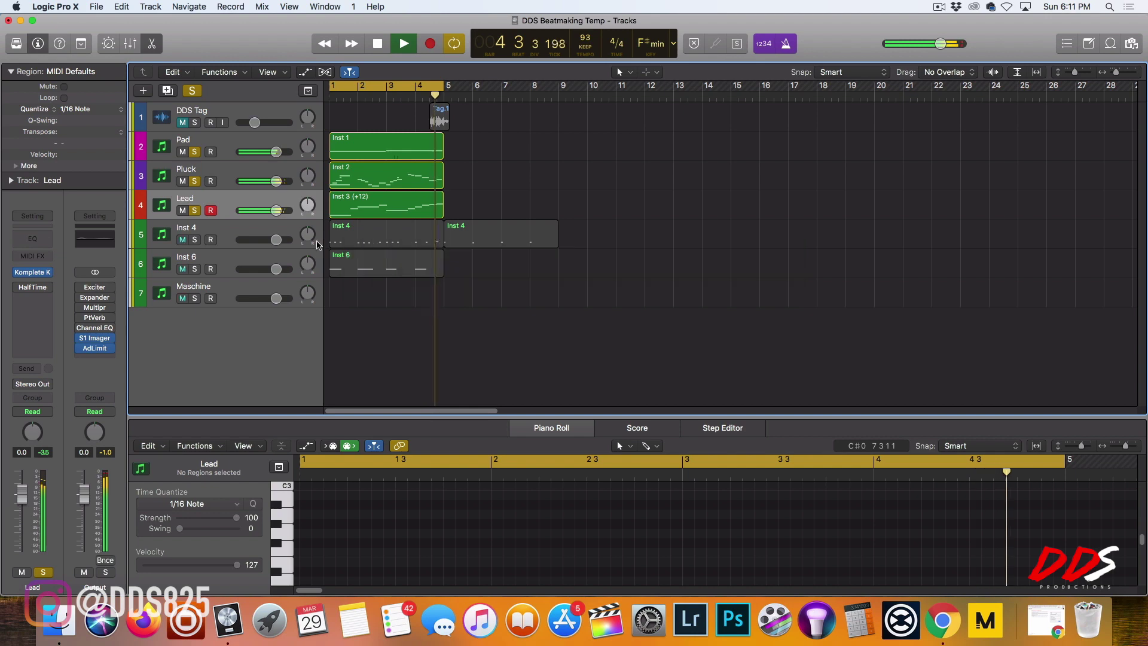
Step: Solo the Inst 4 track and rename it 808
{"action": "left_click", "coordinate": [194, 238]}
{"action": "double_click", "coordinate": [189, 231]}
{"action": "type", "text": "808"}
{"action": "key", "text": "Return"}
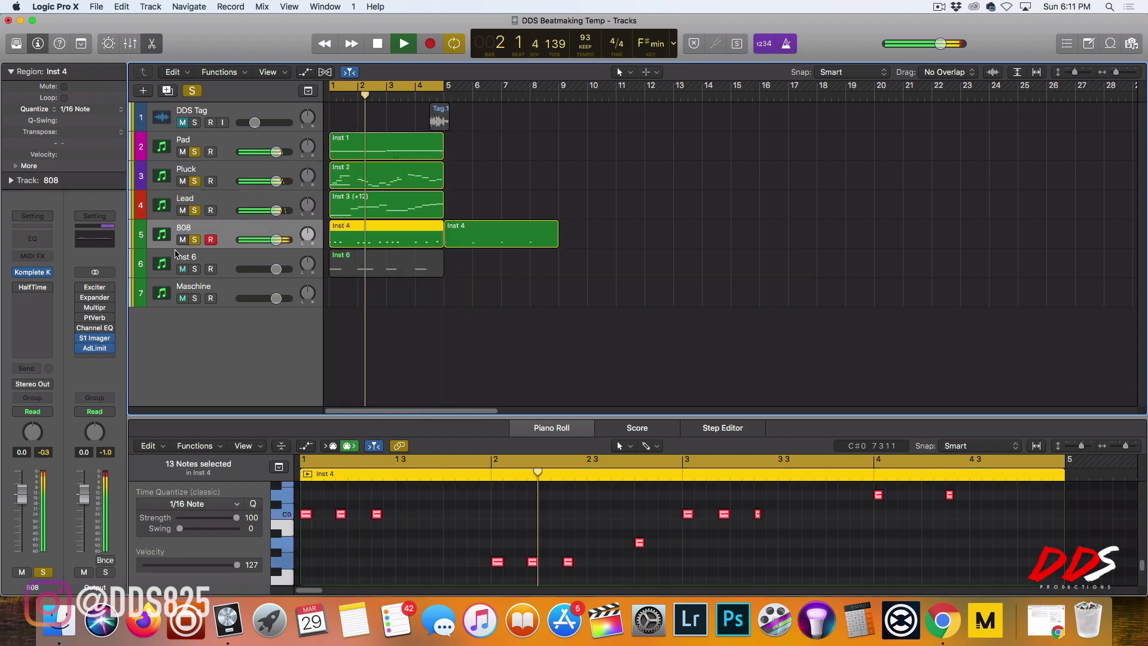
Step: Solo the Inst 6 track and rename it Bell
{"action": "left_click", "coordinate": [194, 269]}
{"action": "double_click", "coordinate": [189, 257]}
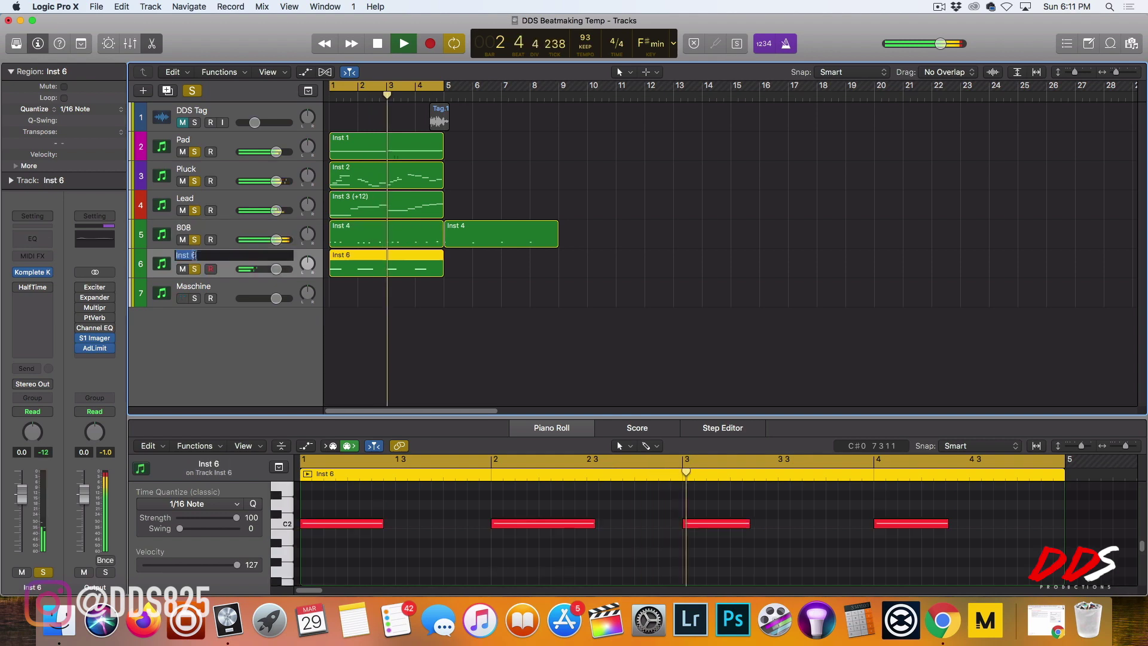
{"action": "type", "text": "Bell"}
{"action": "key", "text": "Return"}
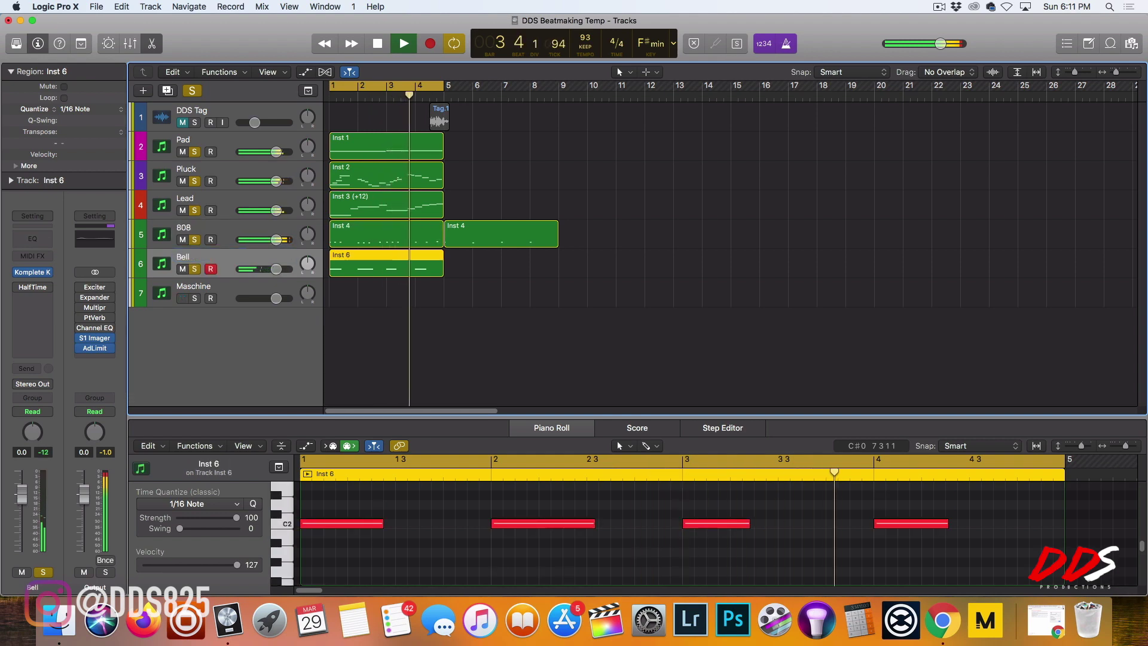
Step: Assign a bright turquoise track color to the Bell track and turn off solo on all tracks
{"action": "right_click", "coordinate": [228, 256]}
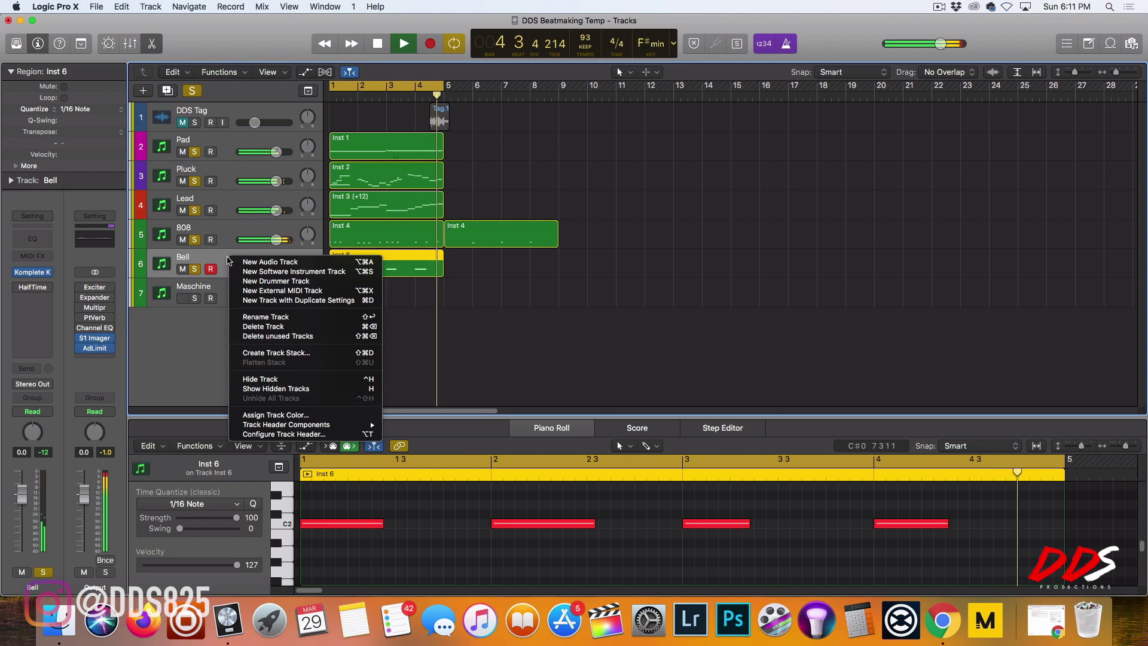
{"action": "left_click", "coordinate": [272, 415]}
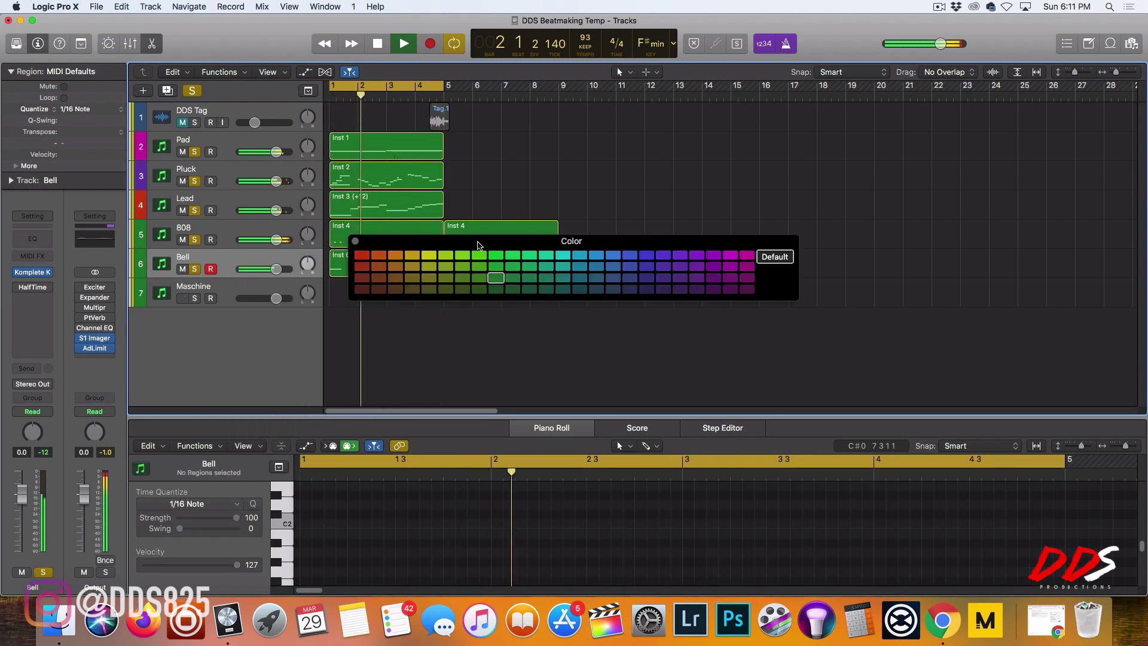
{"action": "left_click", "coordinate": [481, 257]}
{"action": "left_click", "coordinate": [563, 255]}
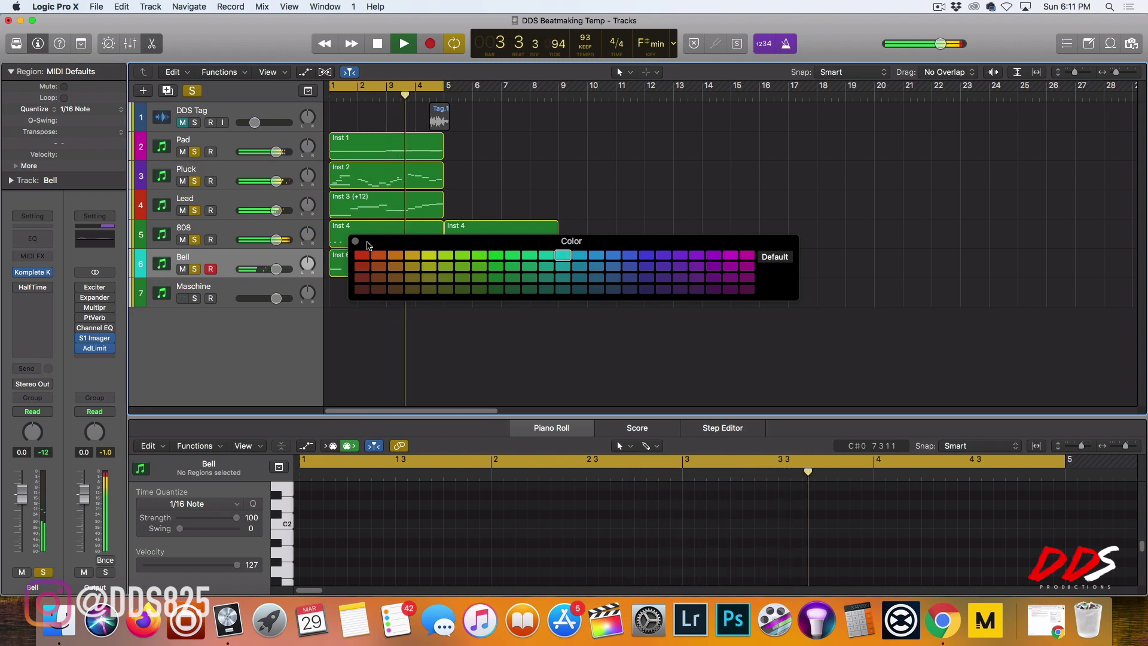
{"action": "left_click", "coordinate": [355, 242]}
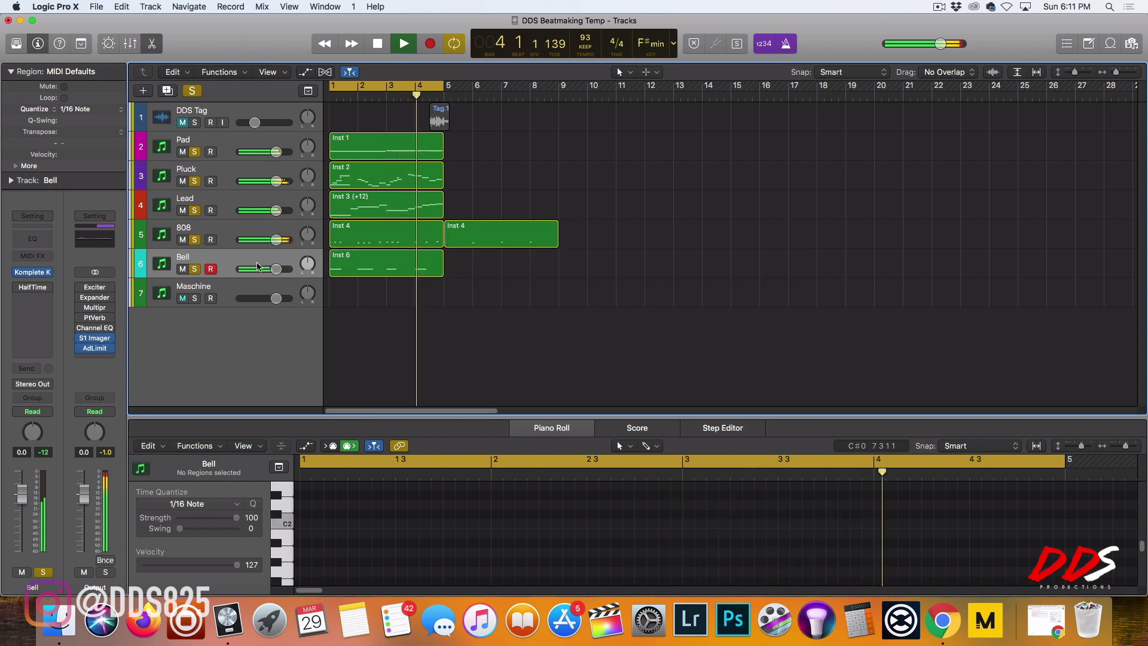
{"action": "left_click", "coordinate": [194, 91]}
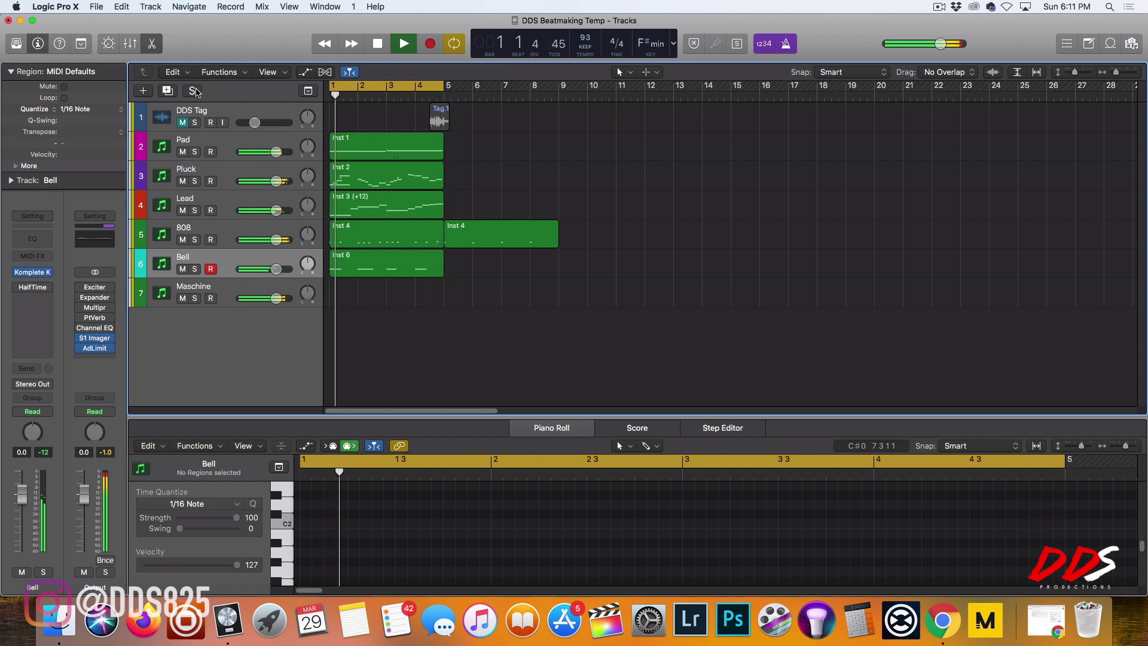
Step: Select all regions on the Pad, Pluck, Lead, 808 and Bell tracks, then color and name them by their tracks
{"action": "left_click_drag", "start_coordinate": [523, 142], "coordinate": [391, 266]}
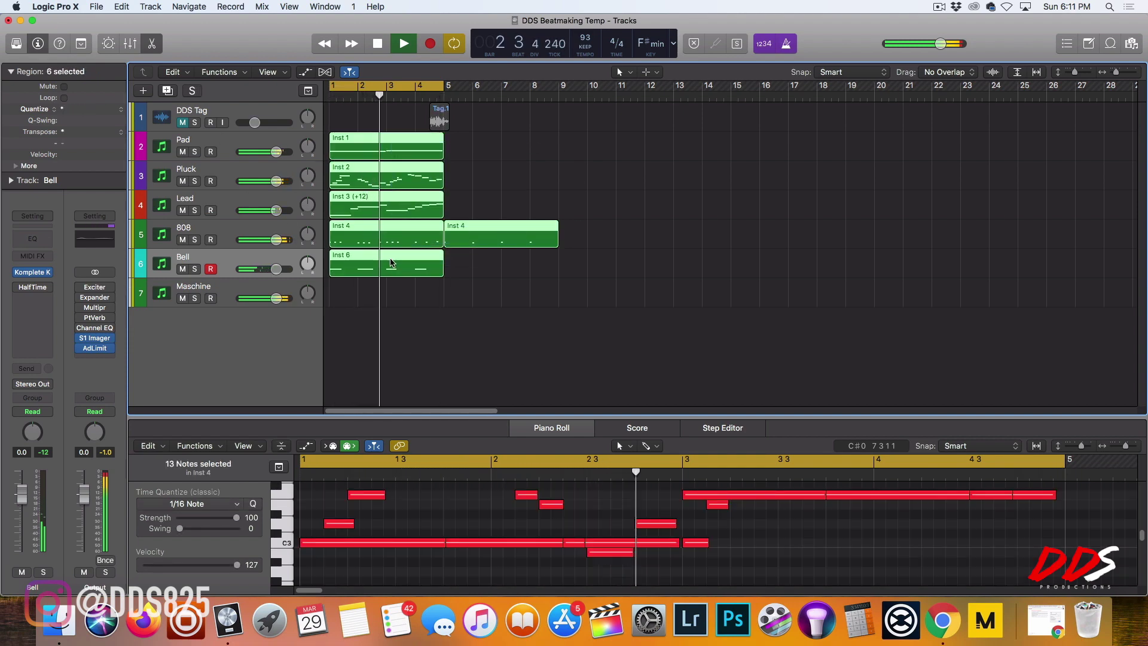
{"action": "key", "text": "alt+shift+c"}
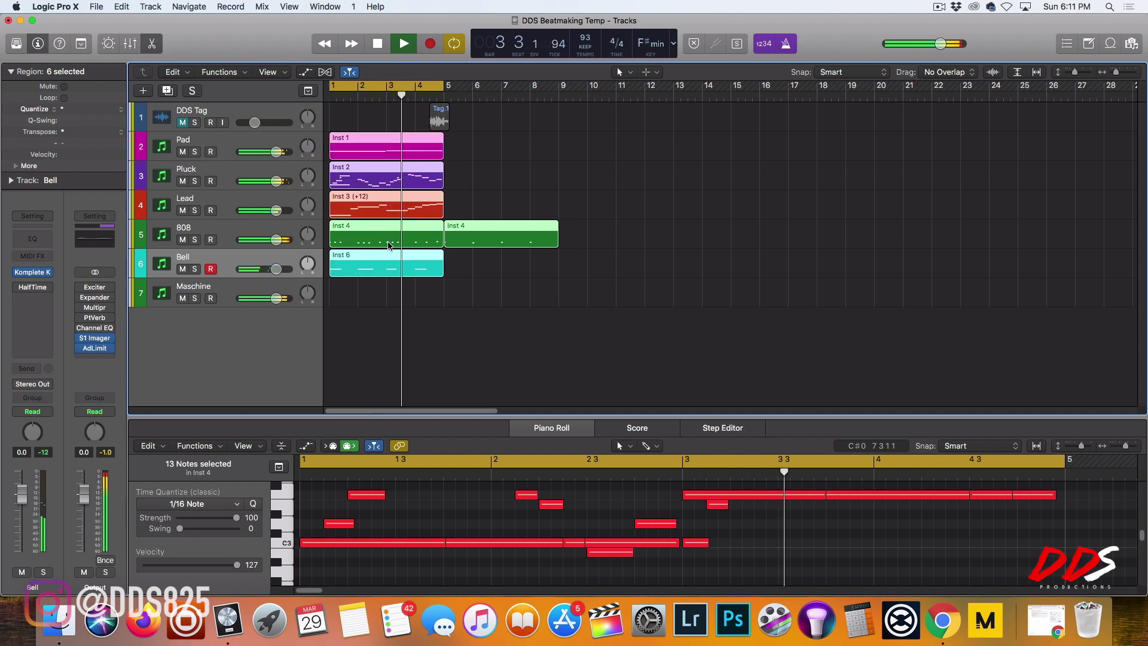
{"action": "key", "text": "alt+shift+n"}
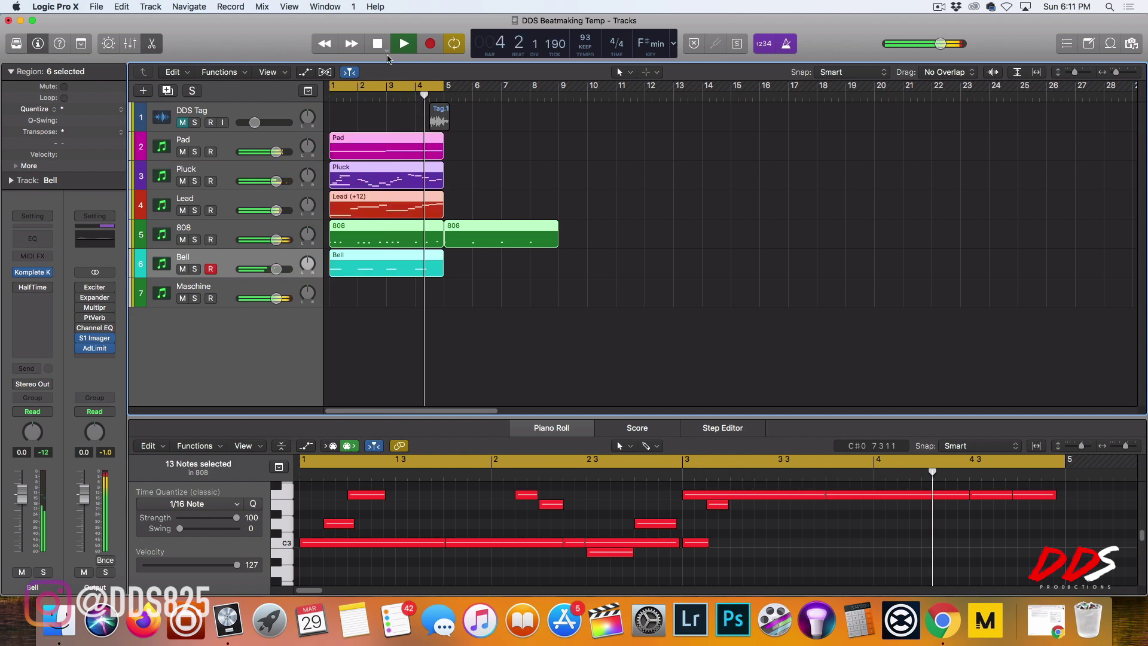
Step: Rename the second region on the 808 track, starting at bar 5, as 808 2
{"action": "left_click", "coordinate": [467, 225]}
{"action": "right_click", "coordinate": [464, 227]}
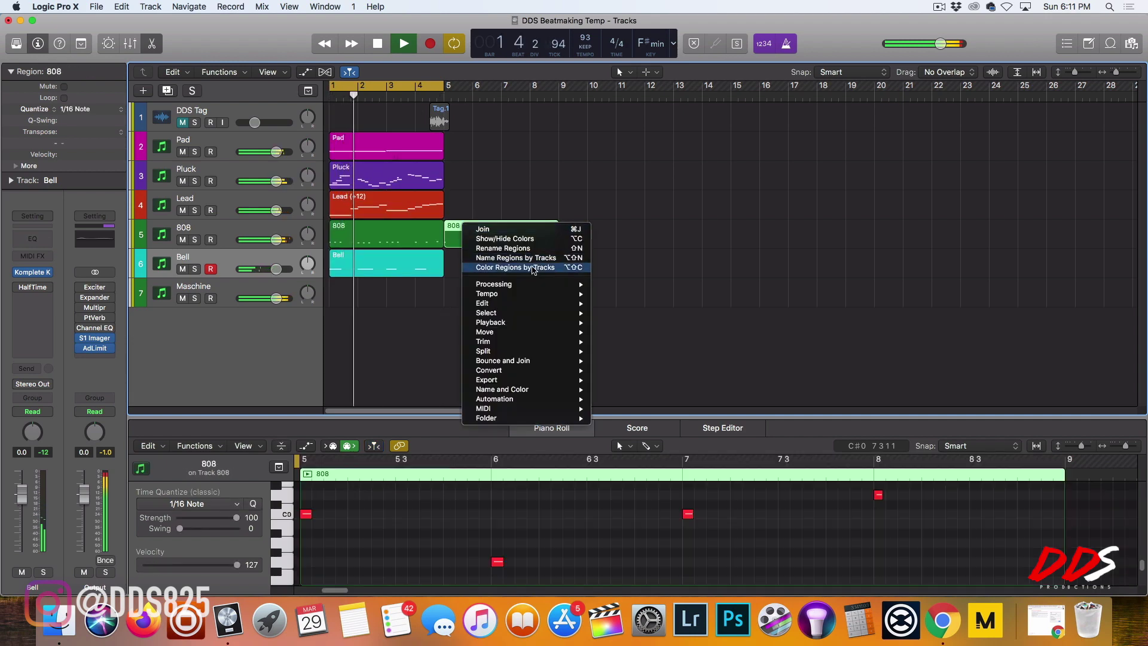
{"action": "mouse_move", "coordinate": [518, 389]}
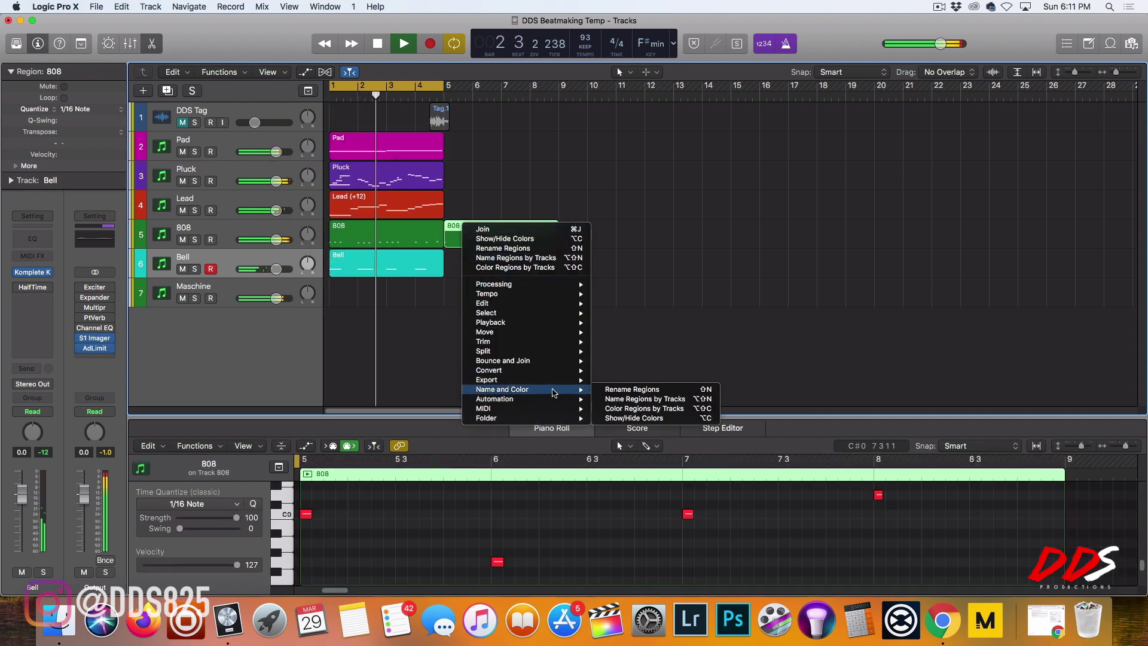
{"action": "left_click", "coordinate": [625, 390]}
{"action": "type", "text": "2"}
{"action": "key", "text": "Return"}
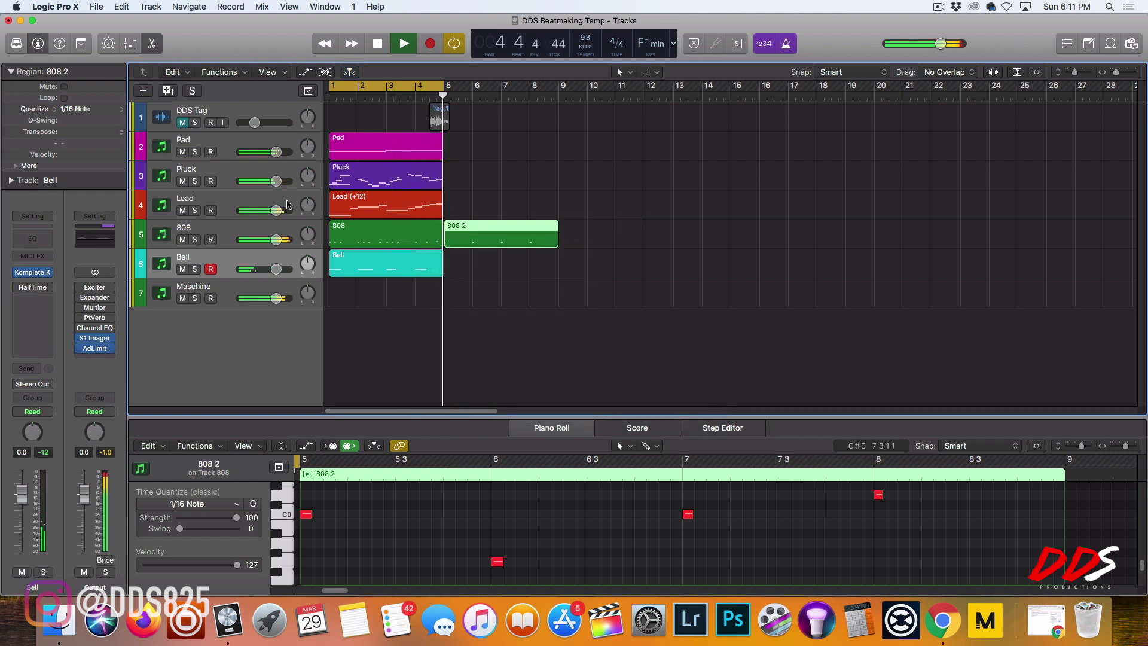
Step: Open the Maschine 2 plug-in on the Maschine track and choose another Candy Drums pattern for Scene 1
{"action": "left_click", "coordinate": [225, 303]}
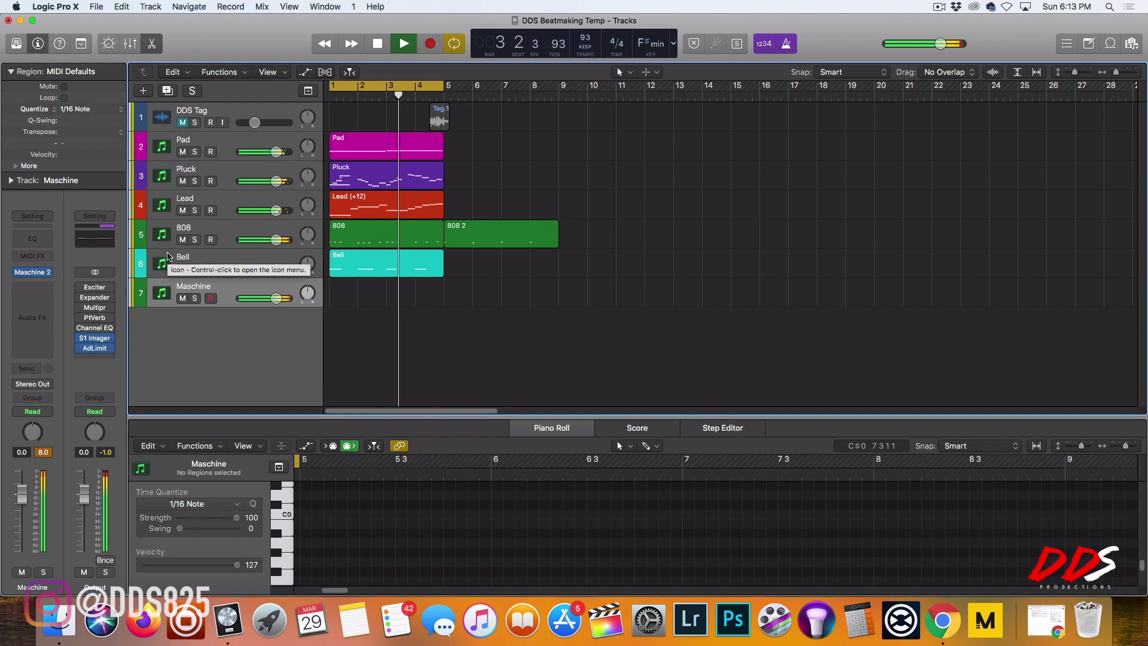
{"action": "left_click", "coordinate": [33, 274]}
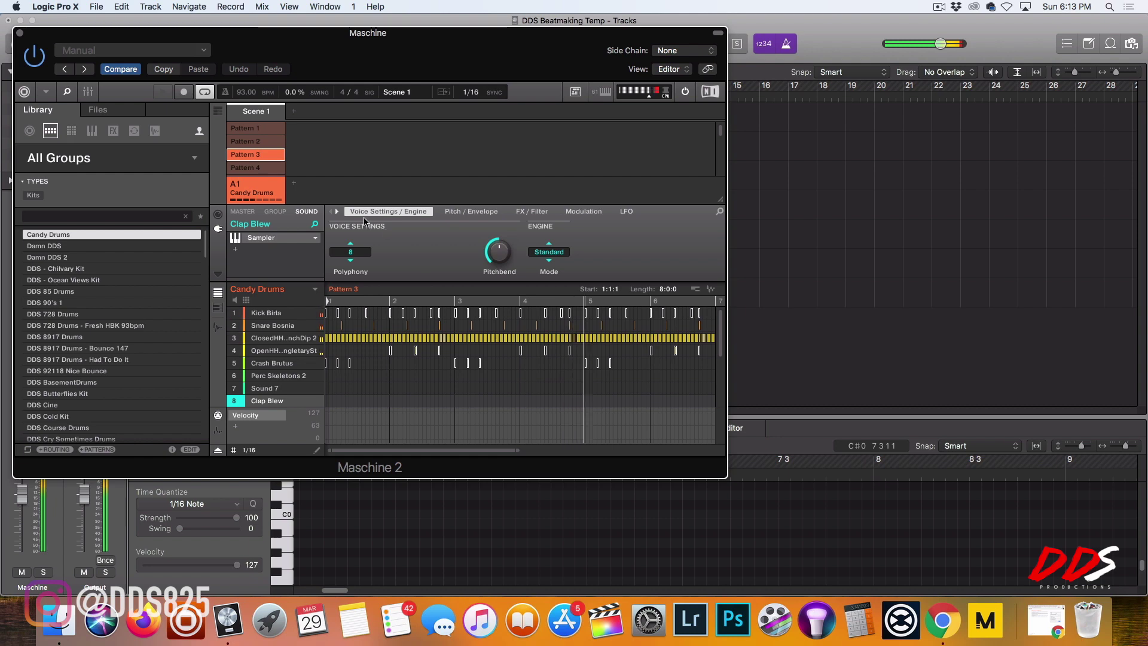
{"action": "left_click", "coordinate": [378, 170]}
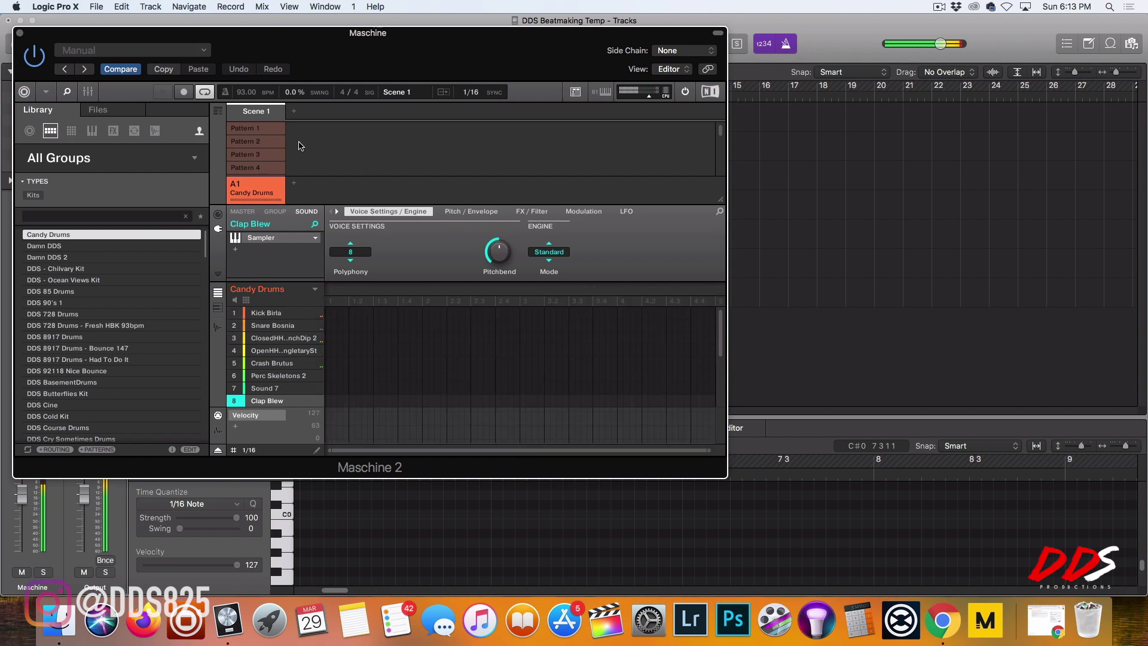
{"action": "scroll", "coordinate": [261, 160], "scroll_direction": "down", "scroll_amount": 1}
{"action": "left_click", "coordinate": [264, 156]}
Step: Add Scene 2 in Maschine and assign Candy Drums Pattern 3 to it
{"action": "left_click", "coordinate": [293, 112]}
{"action": "scroll", "coordinate": [276, 144], "scroll_direction": "up", "scroll_amount": 1}
{"action": "left_click", "coordinate": [273, 142]}
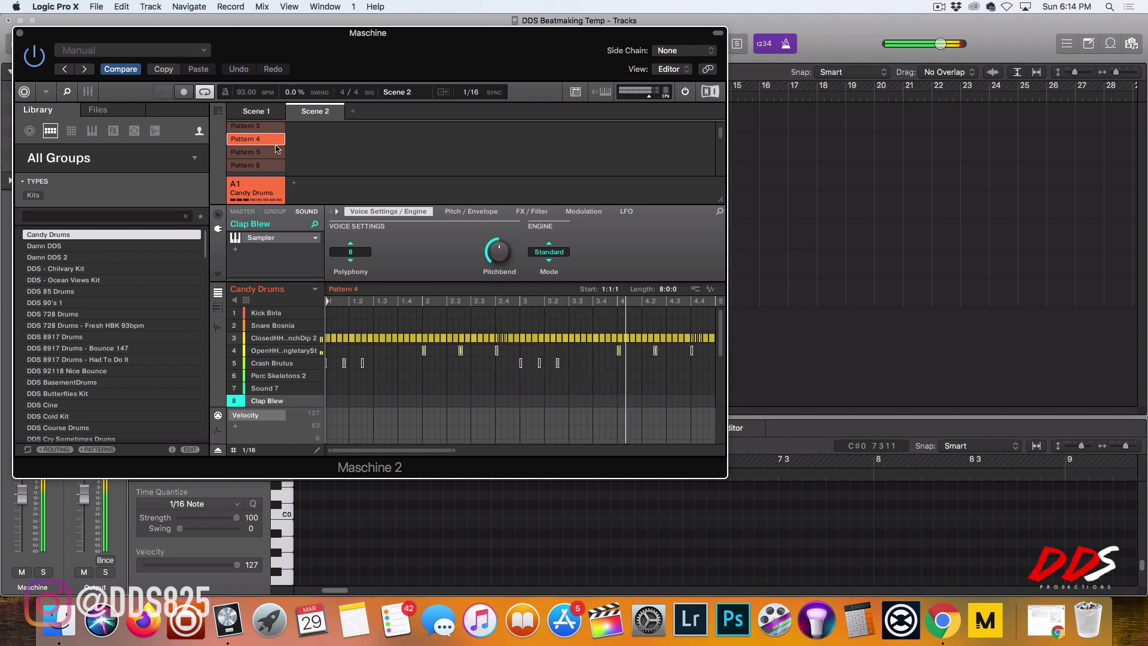
{"action": "left_click", "coordinate": [274, 128]}
Step: Add Scene 3 with Pattern 1 and Scene 4 with Pattern 2 of the Candy Drums group
{"action": "left_click", "coordinate": [353, 111]}
{"action": "scroll", "coordinate": [275, 135], "scroll_direction": "up", "scroll_amount": 2}
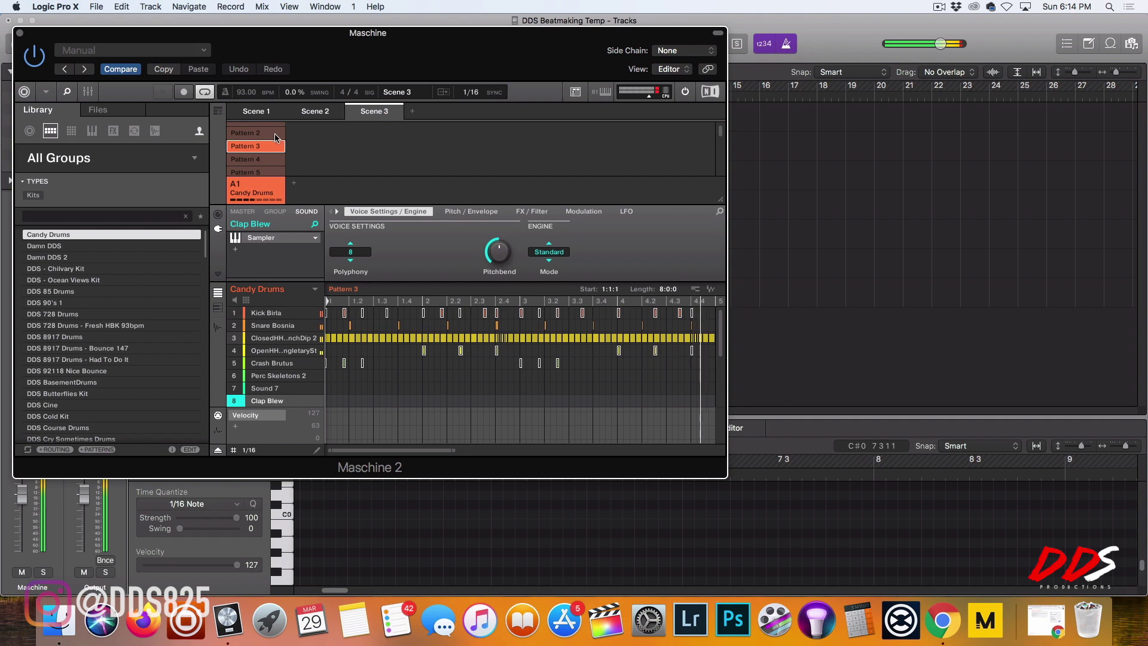
{"action": "left_click", "coordinate": [412, 111]}
{"action": "left_click", "coordinate": [279, 142]}
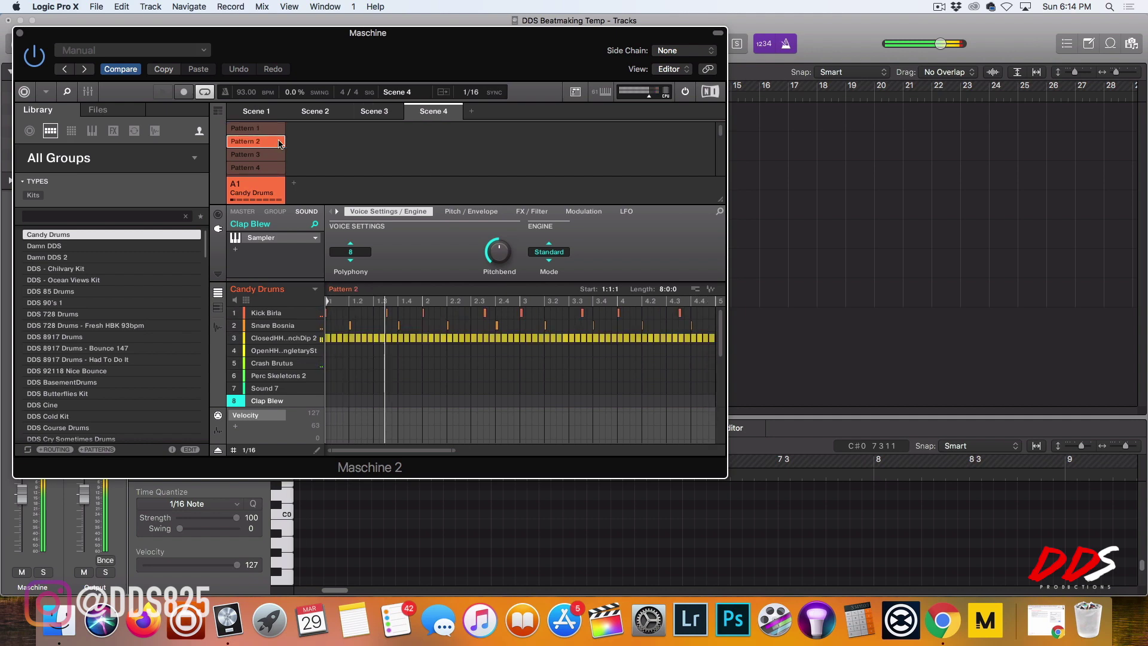
{"action": "left_click", "coordinate": [398, 112]}
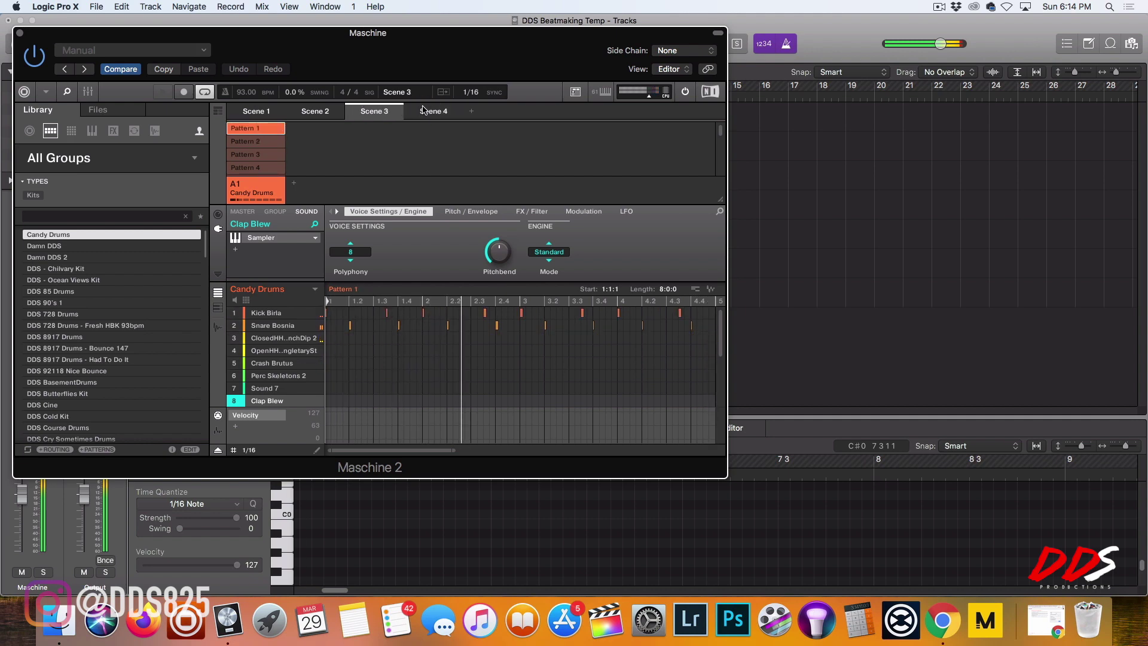
{"action": "left_click", "coordinate": [424, 111]}
Step: Add Scene 5 with Pattern 4 of the Candy Drums group and duplicate it as Scene 6
{"action": "left_click", "coordinate": [471, 111]}
{"action": "left_click", "coordinate": [279, 141]}
{"action": "left_click", "coordinate": [271, 169]}
{"action": "scroll", "coordinate": [270, 168], "scroll_direction": "down", "scroll_amount": 2}
{"action": "key", "text": "super+d"}
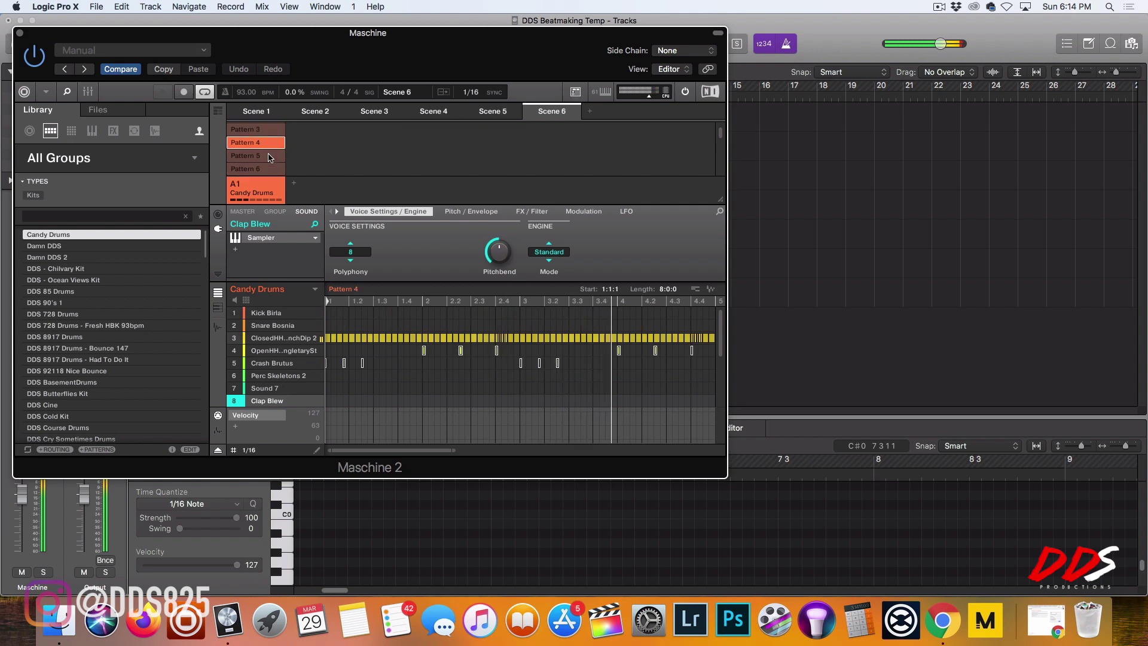
Step: Assign Pattern 5 to Scene 6 and duplicate it as Scene 7 with Pattern 3 of the Candy Drums group
{"action": "left_click", "coordinate": [271, 157]}
{"action": "key", "text": "super+d"}
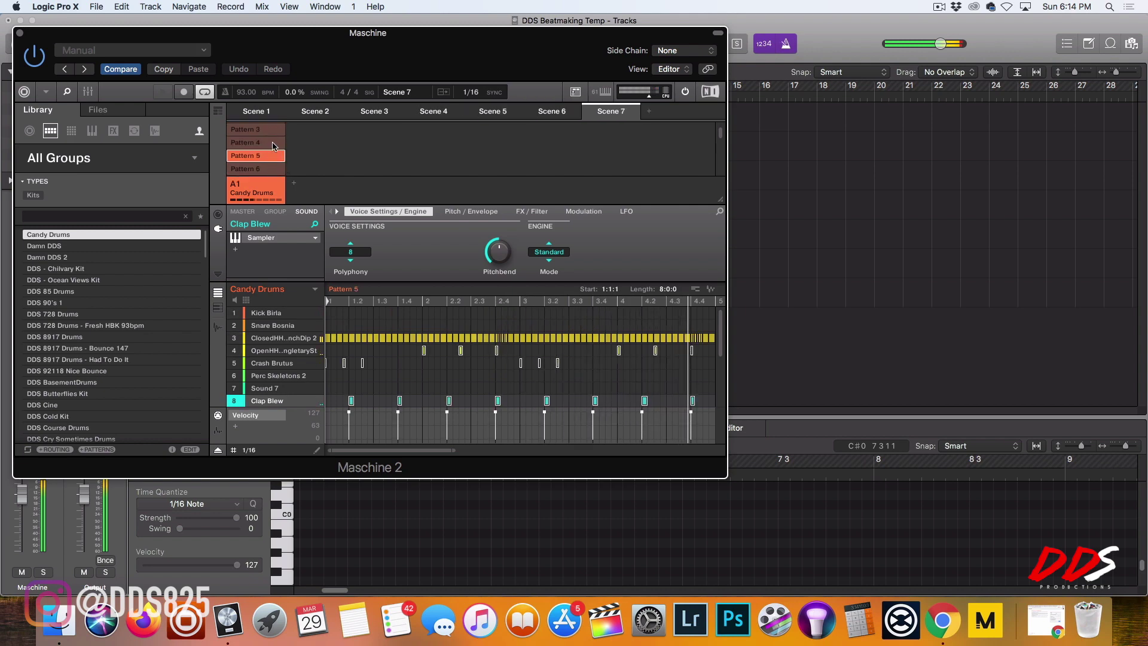
{"action": "left_click", "coordinate": [273, 144]}
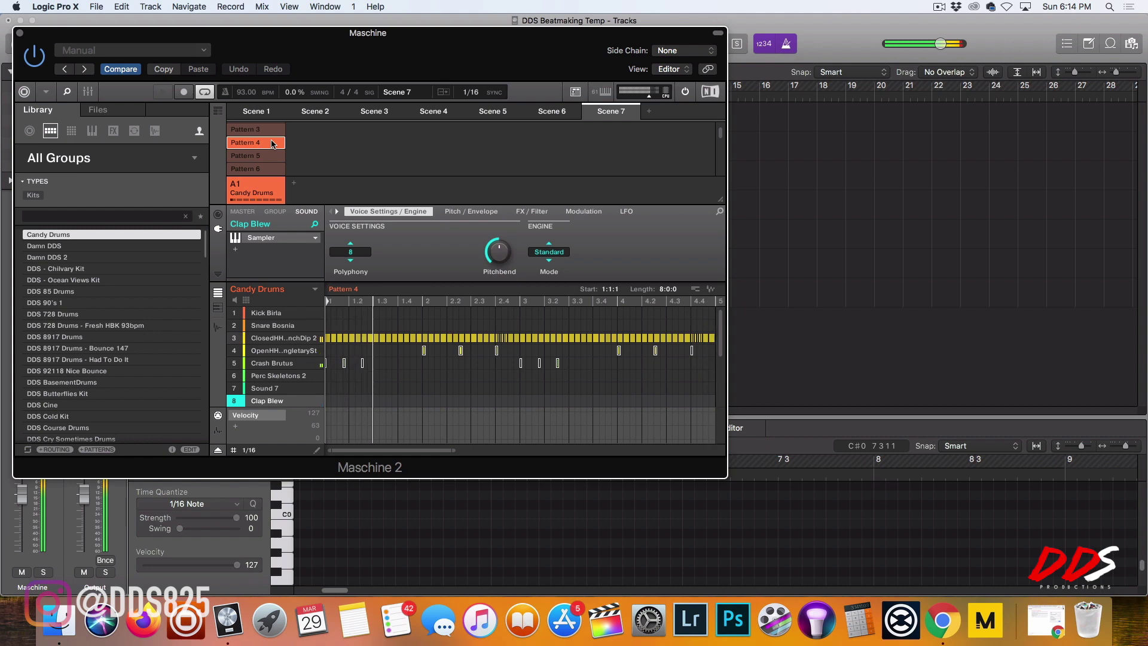
{"action": "left_click", "coordinate": [273, 130]}
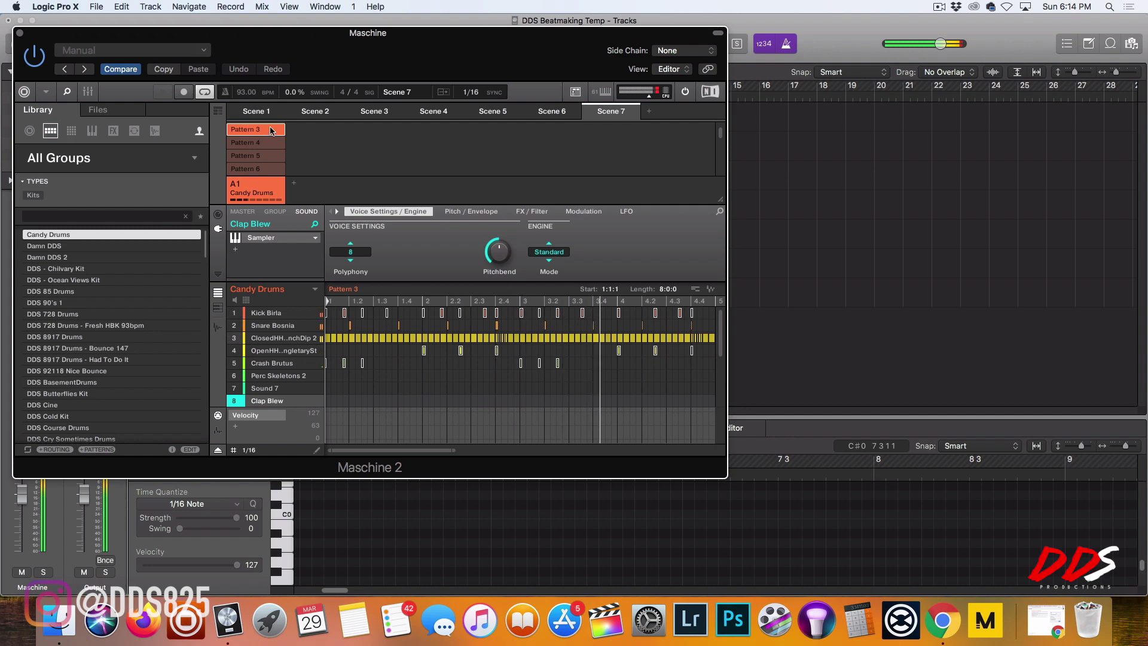
Step: Switch Maschine to the song arrangement and open the audio export settings
{"action": "left_click", "coordinate": [218, 111]}
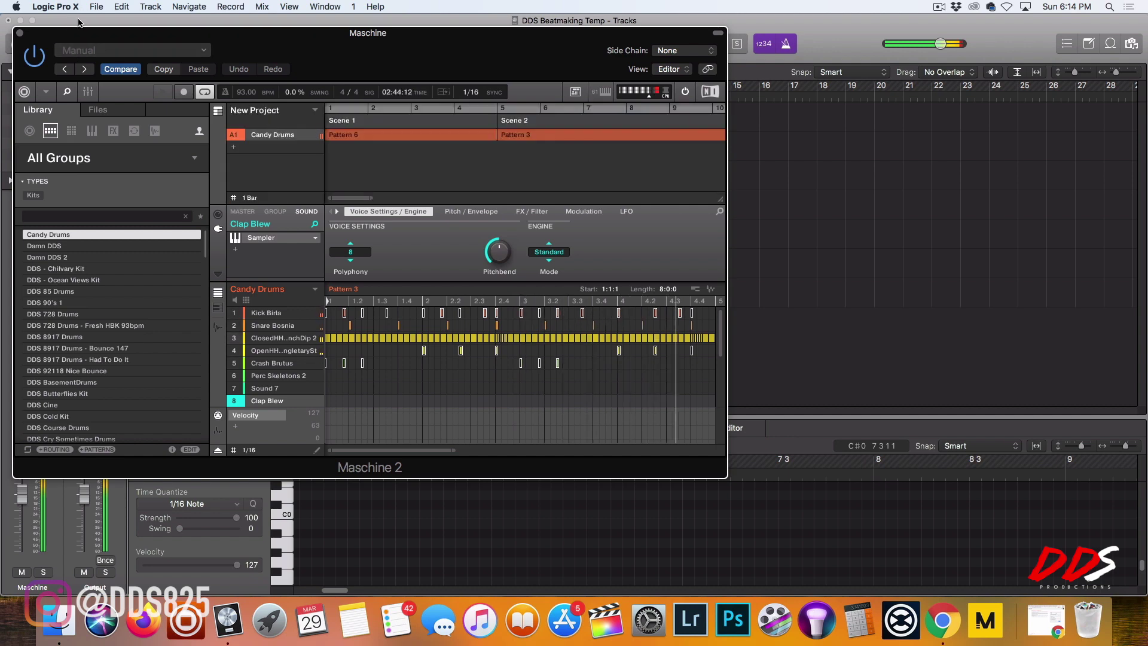
{"action": "left_click", "coordinate": [96, 6]}
{"action": "left_click", "coordinate": [56, 34]}
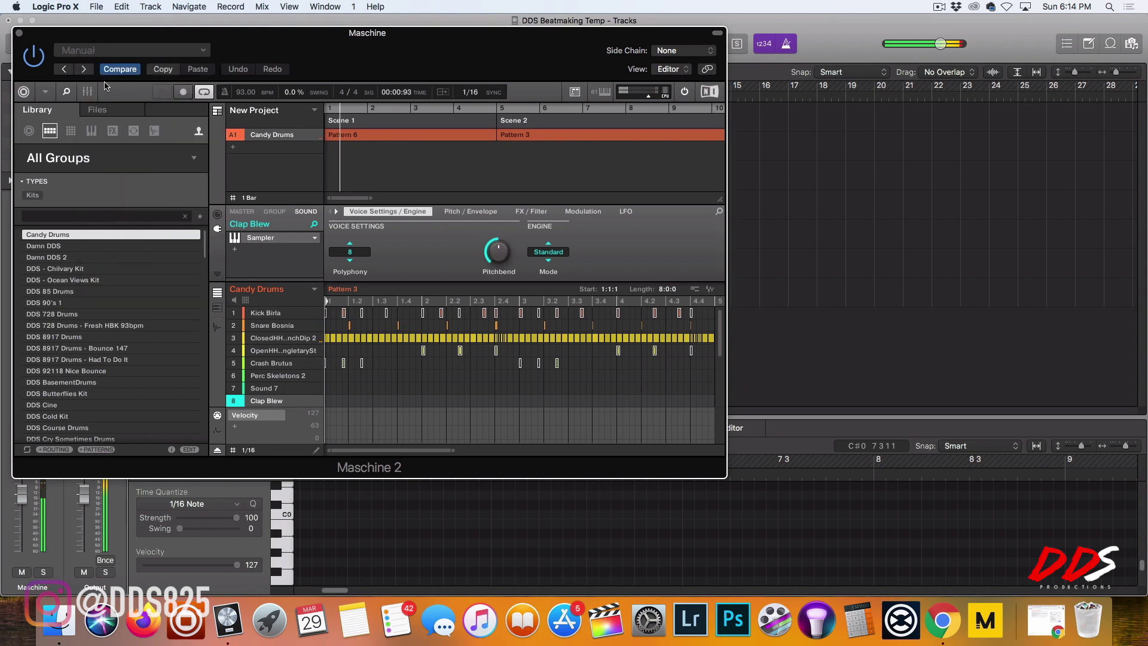
{"action": "left_click", "coordinate": [47, 91]}
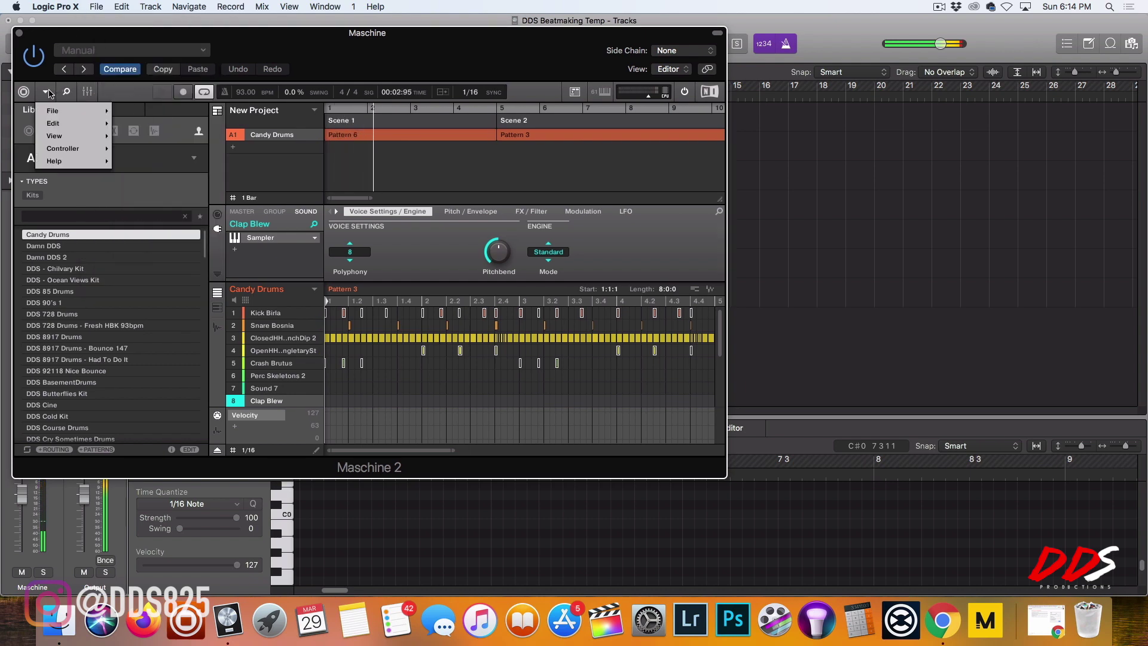
{"action": "mouse_move", "coordinate": [55, 113]}
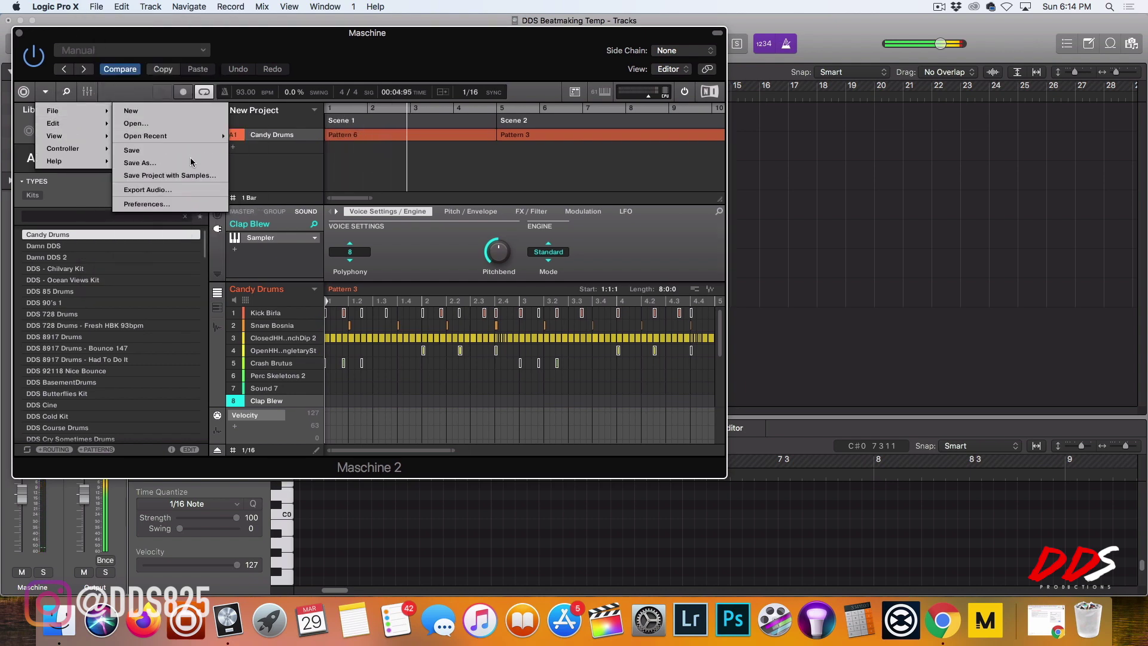
{"action": "left_click", "coordinate": [198, 188]}
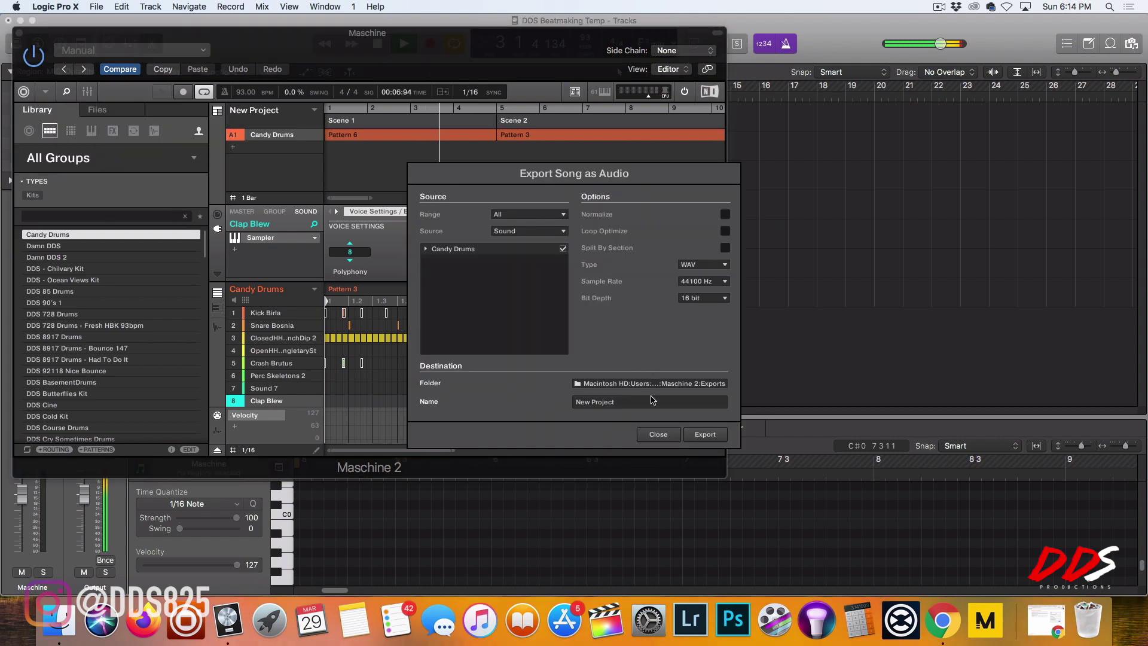
Step: Export the Maschine song as audio named 29 into the Dums only folder under TrackOuts, 2020, March
{"action": "type", "text": "29"}
{"action": "left_click", "coordinate": [607, 389]}
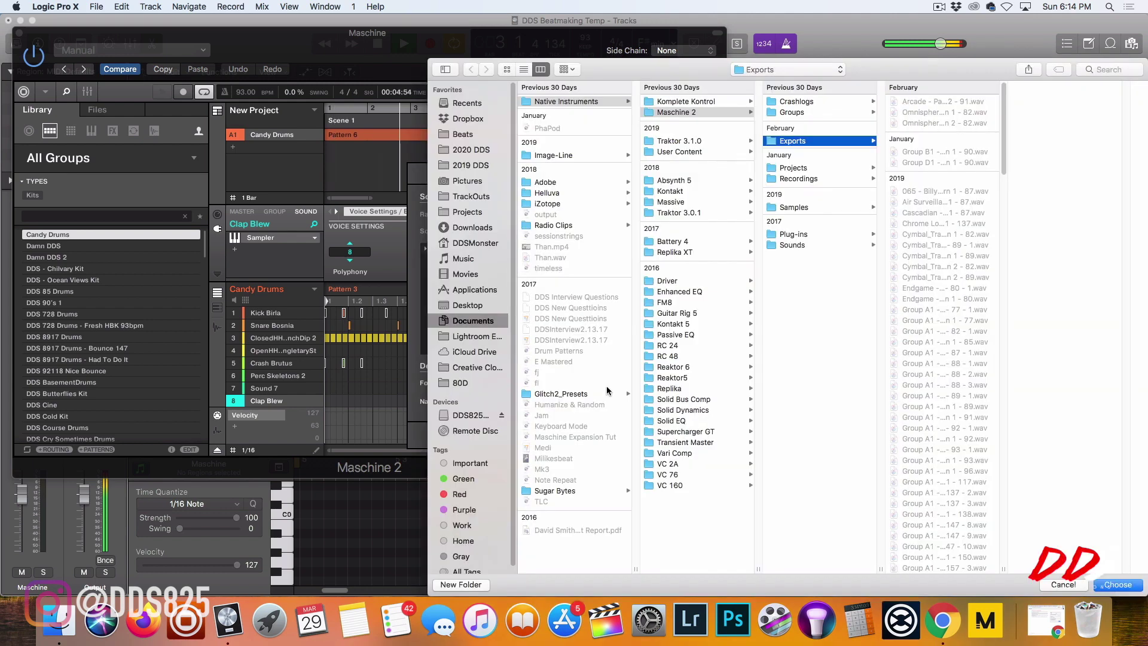
{"action": "left_click", "coordinate": [463, 199]}
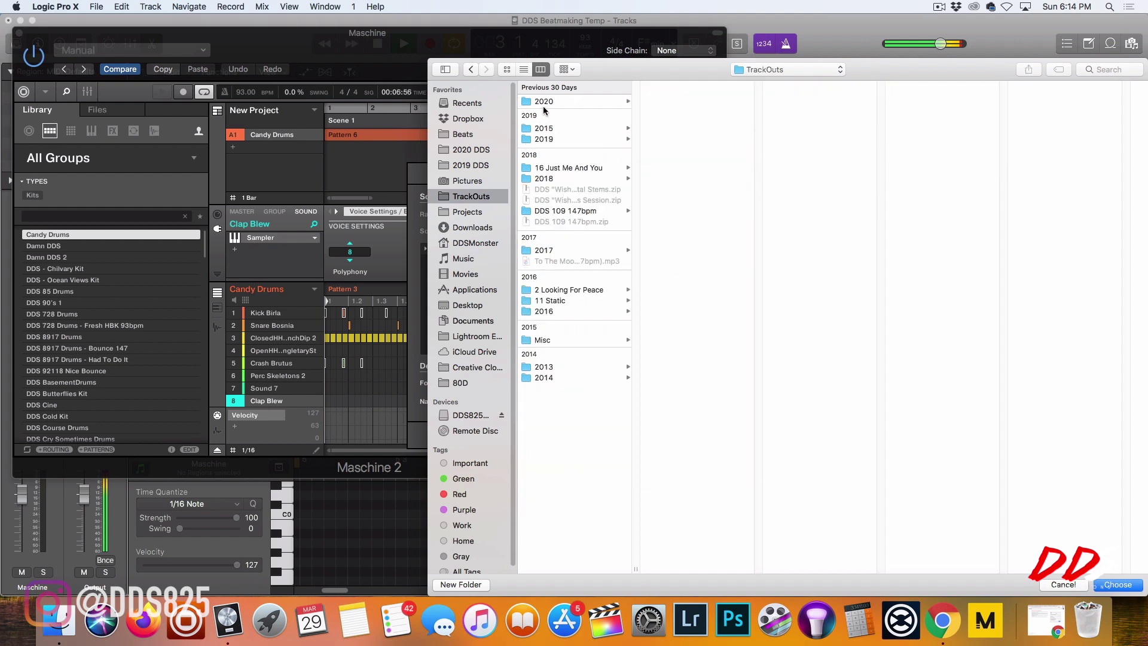
{"action": "left_click", "coordinate": [544, 102]}
{"action": "left_click", "coordinate": [685, 102]}
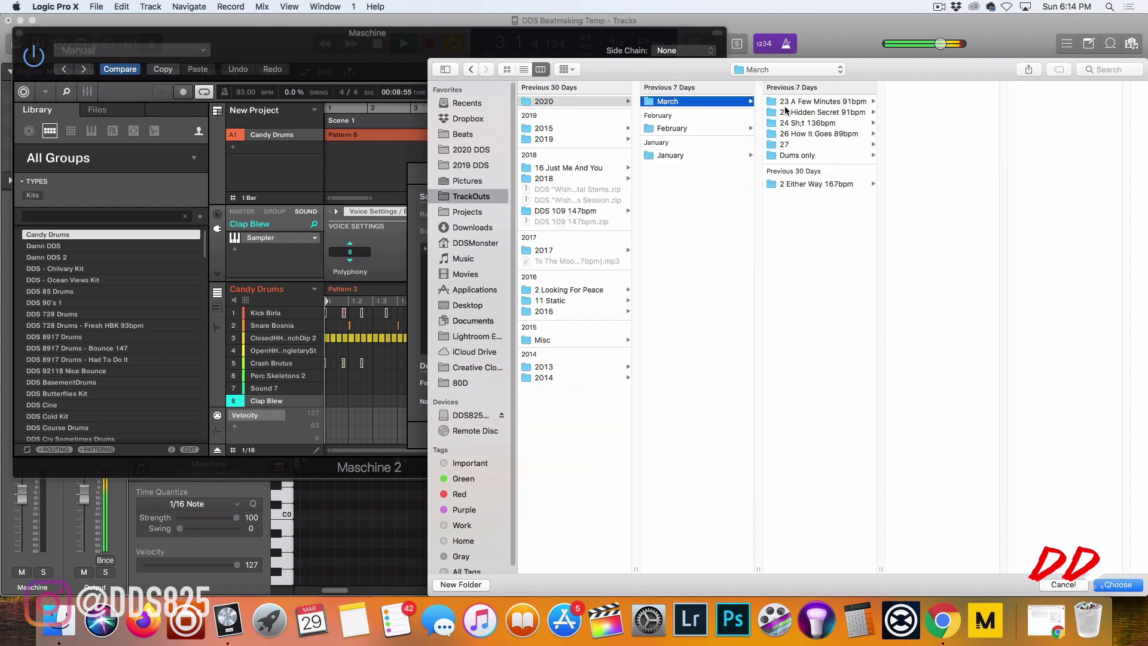
{"action": "left_click", "coordinate": [862, 157]}
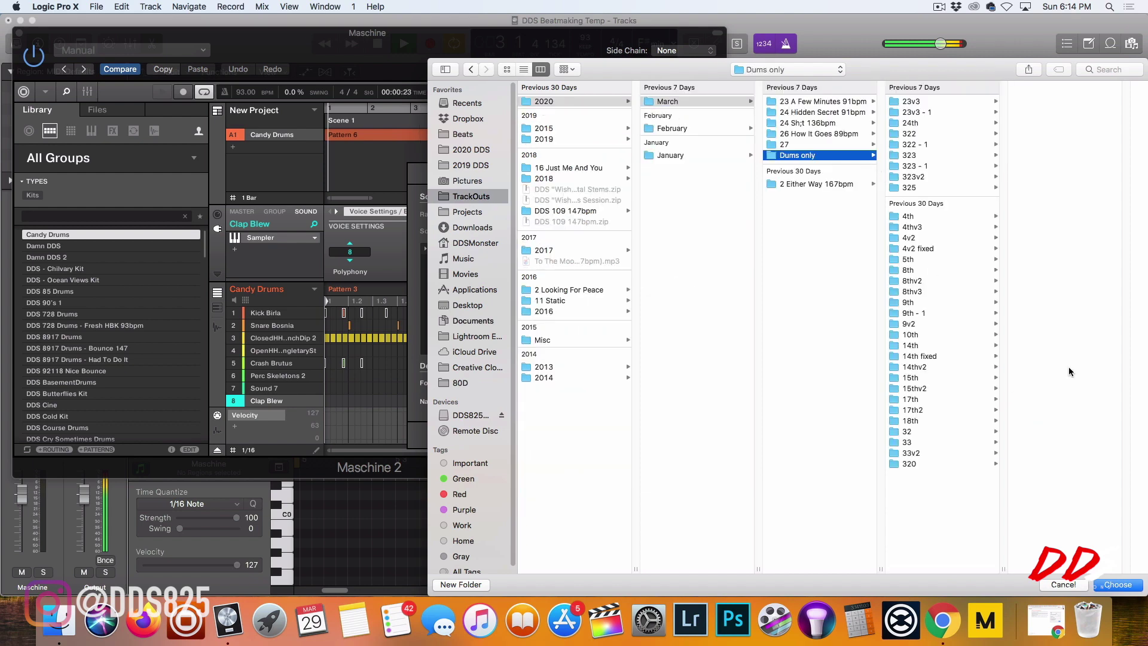
{"action": "left_click", "coordinate": [1138, 585]}
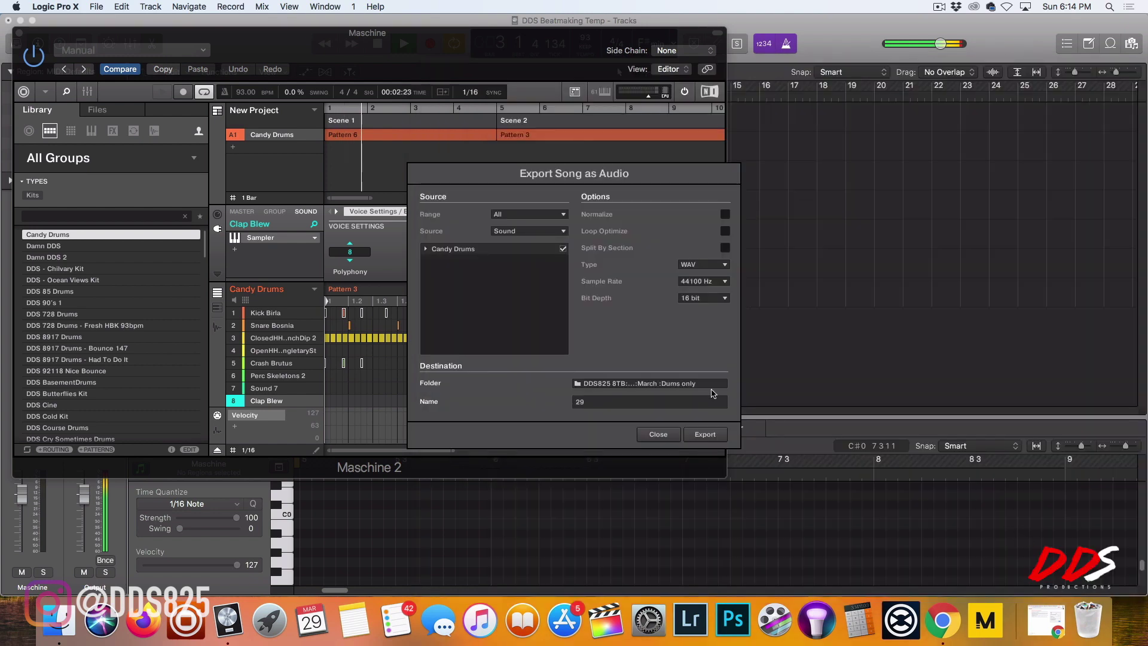
{"action": "left_click", "coordinate": [692, 434]}
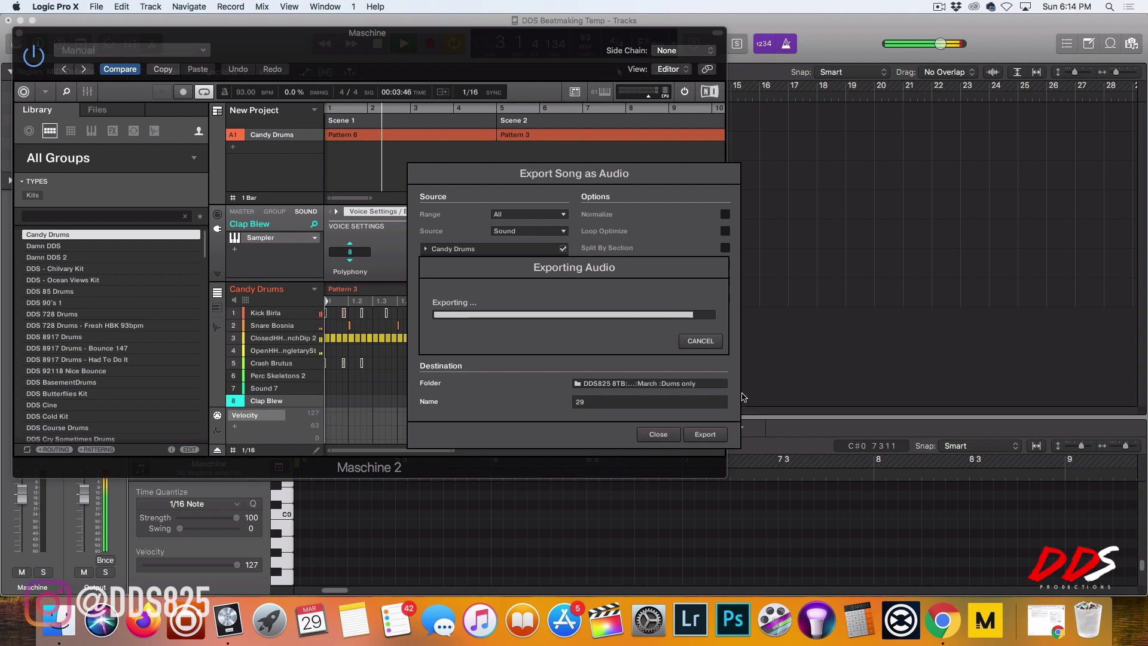
Step: Mute the Maschine track and bypass its Maschine 2 instrument, and stop playback with the playhead back at bar 1
{"action": "left_click", "coordinate": [20, 34]}
{"action": "left_click", "coordinate": [184, 298]}
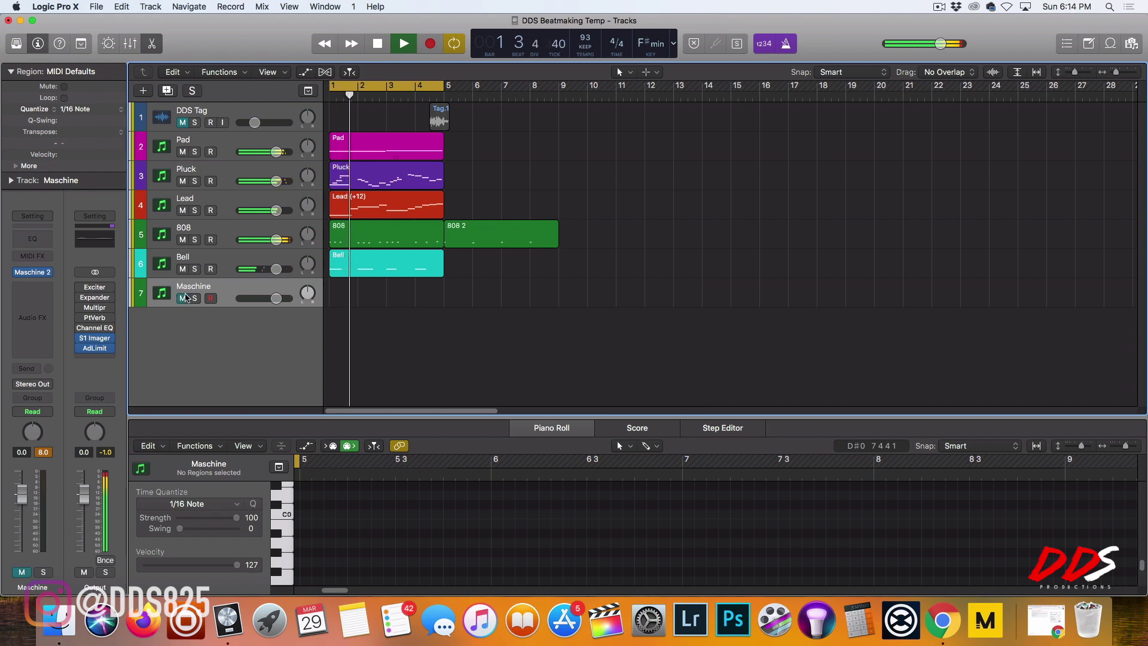
{"action": "mouse_move", "coordinate": [16, 276]}
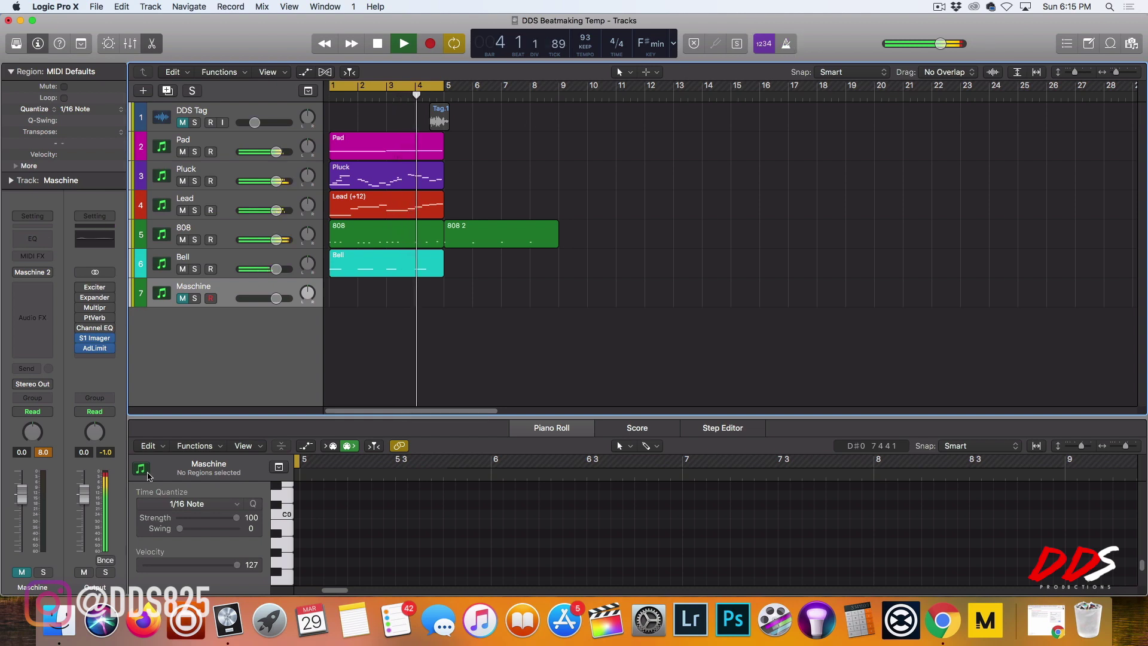
{"action": "left_click", "coordinate": [378, 44]}
{"action": "left_click", "coordinate": [378, 44]}
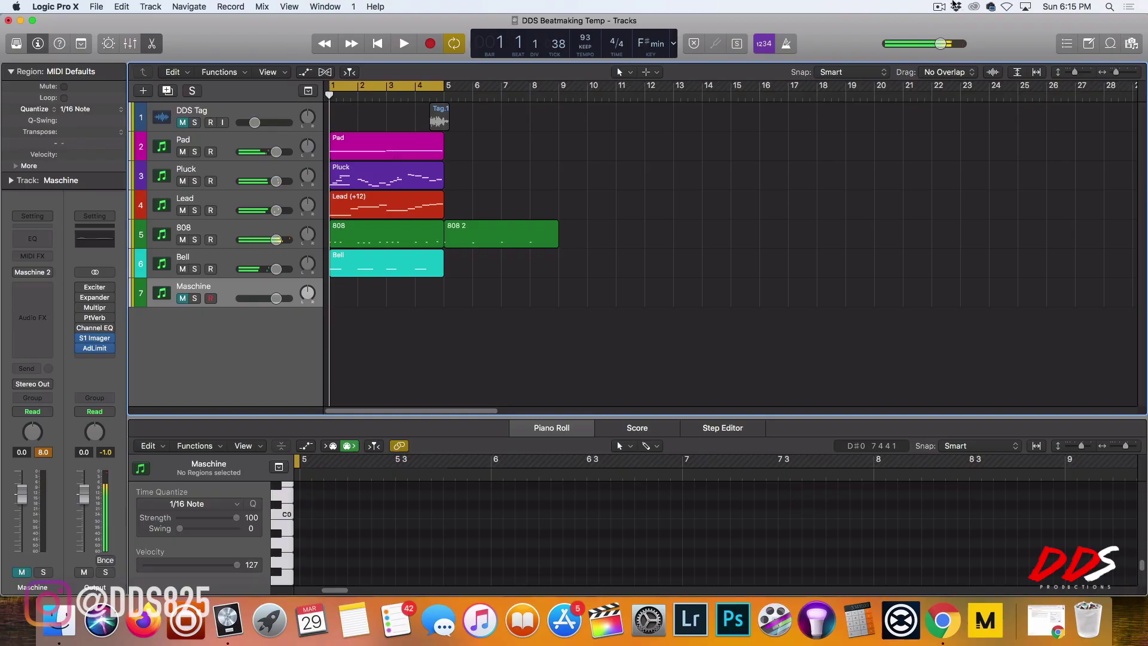